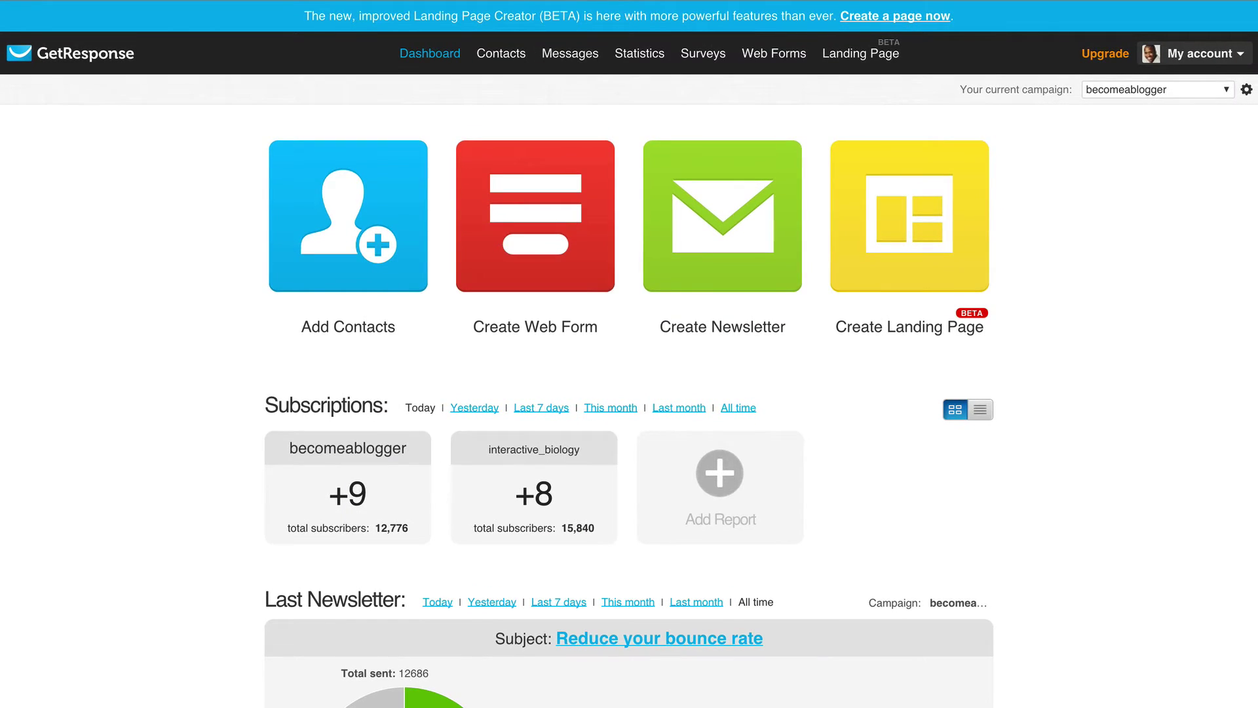
- Start creating a newsletter with the New Email Creator
{"action": "mouse_move", "coordinate": [520, 40]}
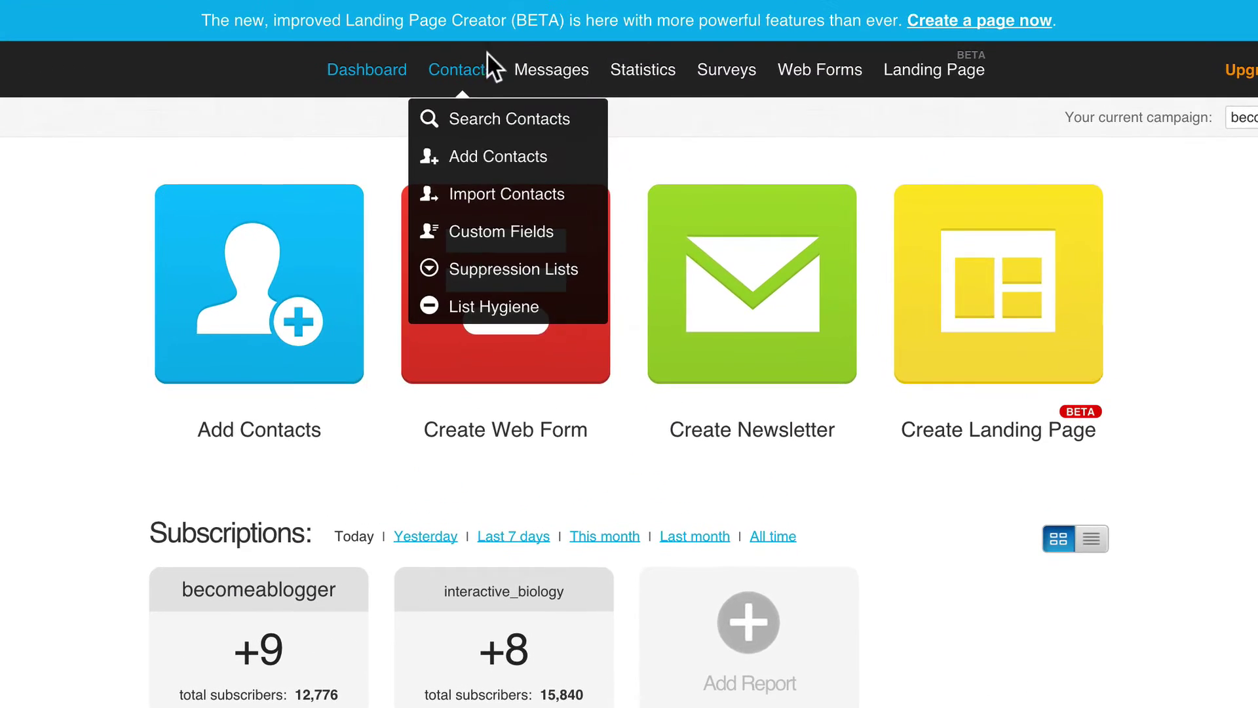
{"action": "mouse_move", "coordinate": [541, 75]}
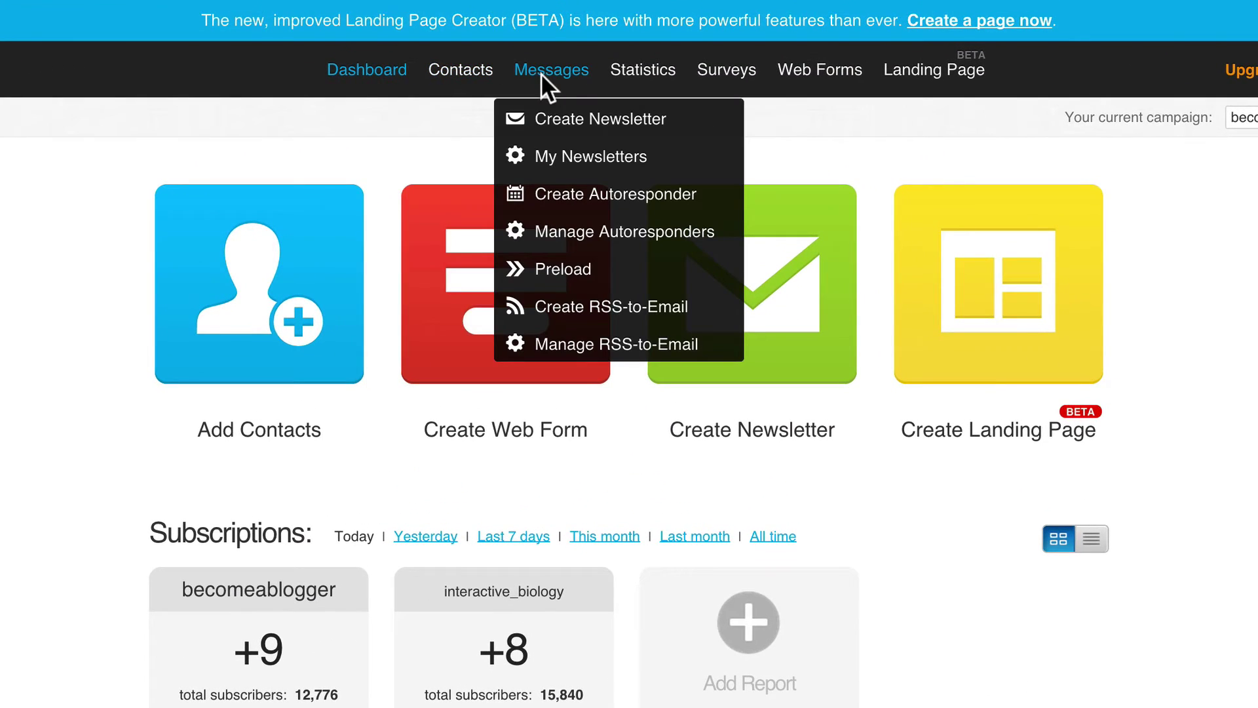
{"action": "left_click", "coordinate": [555, 122]}
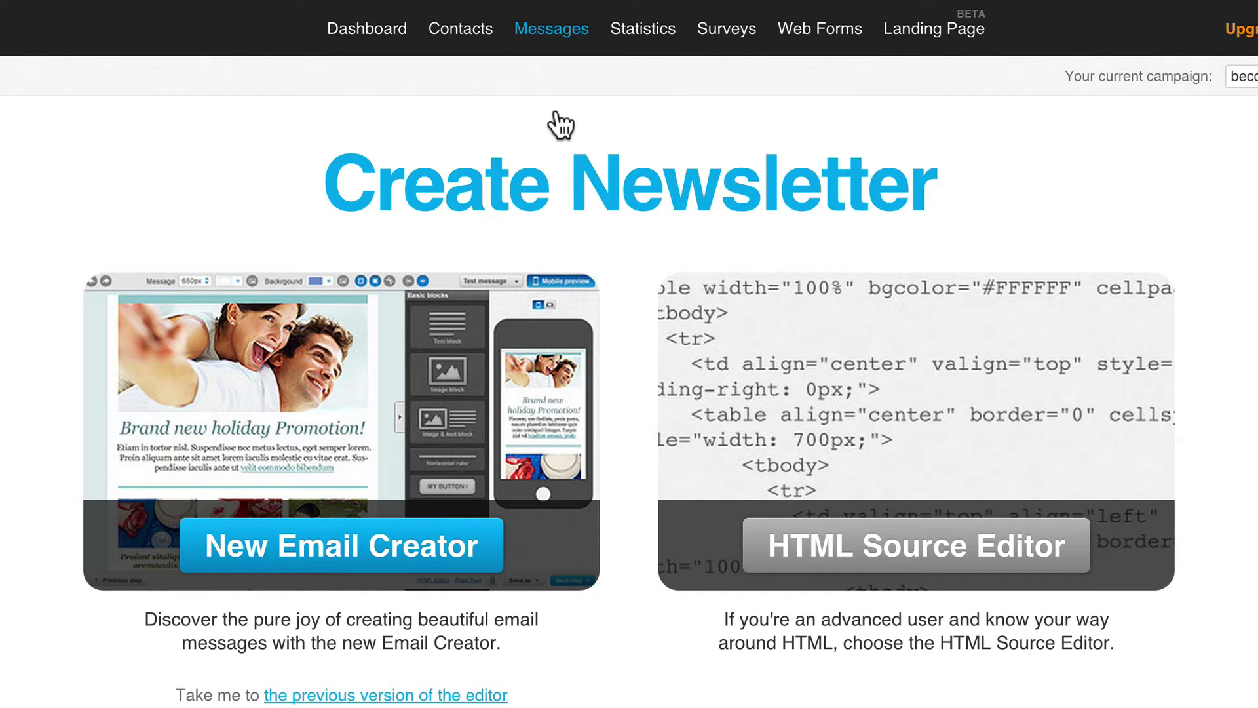
{"action": "left_click", "coordinate": [379, 567]}
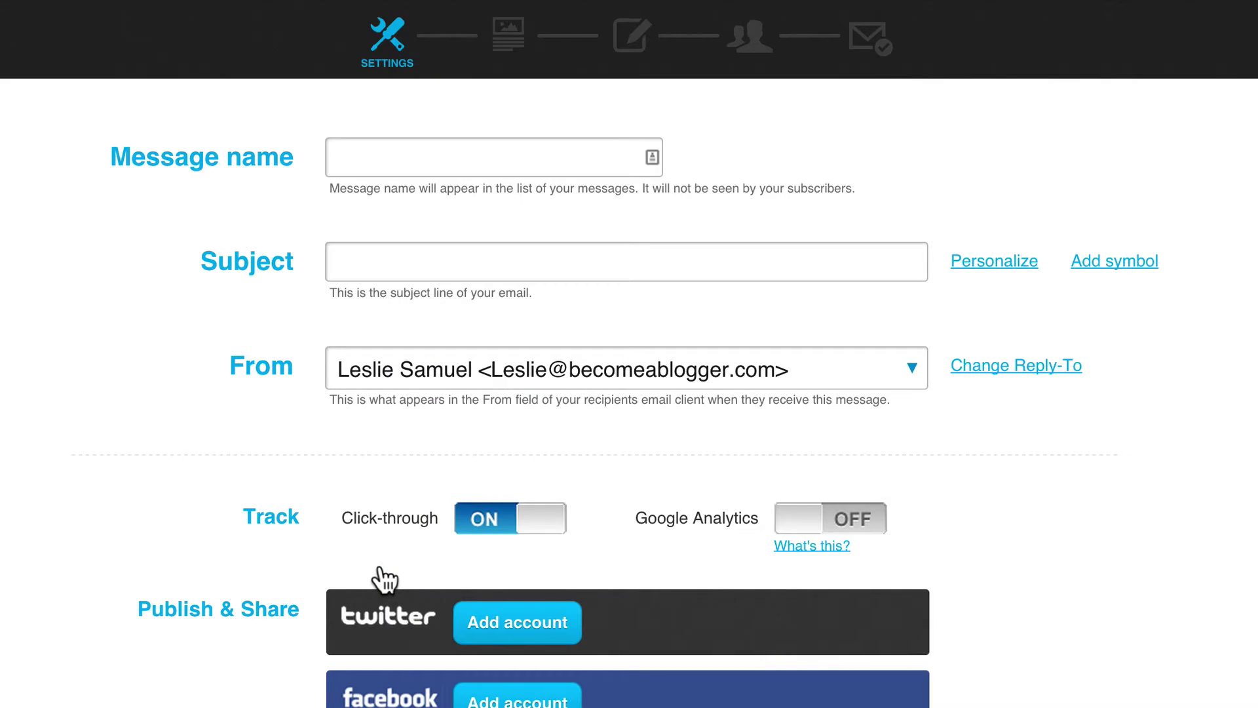
- Enter "BAB Template" as both the message name and the subject line
{"action": "left_click", "coordinate": [424, 156]}
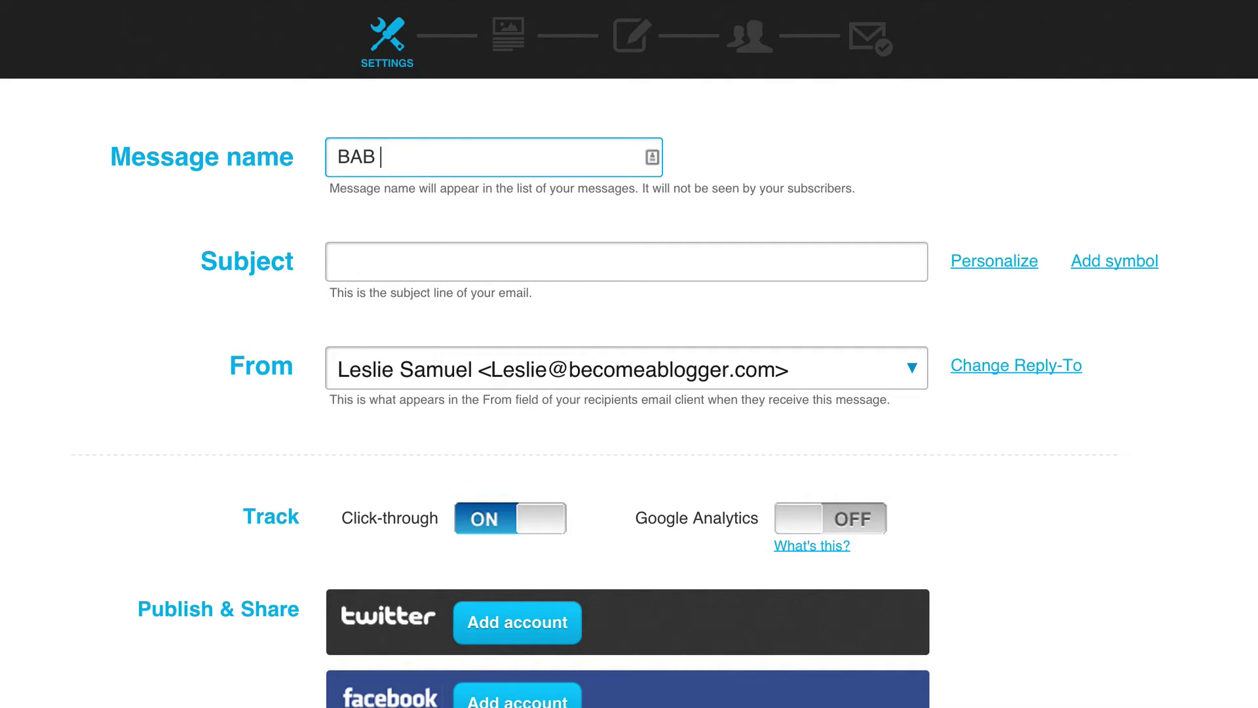
{"action": "type", "text": "BAB Template"}
{"action": "key", "text": "Tab"}
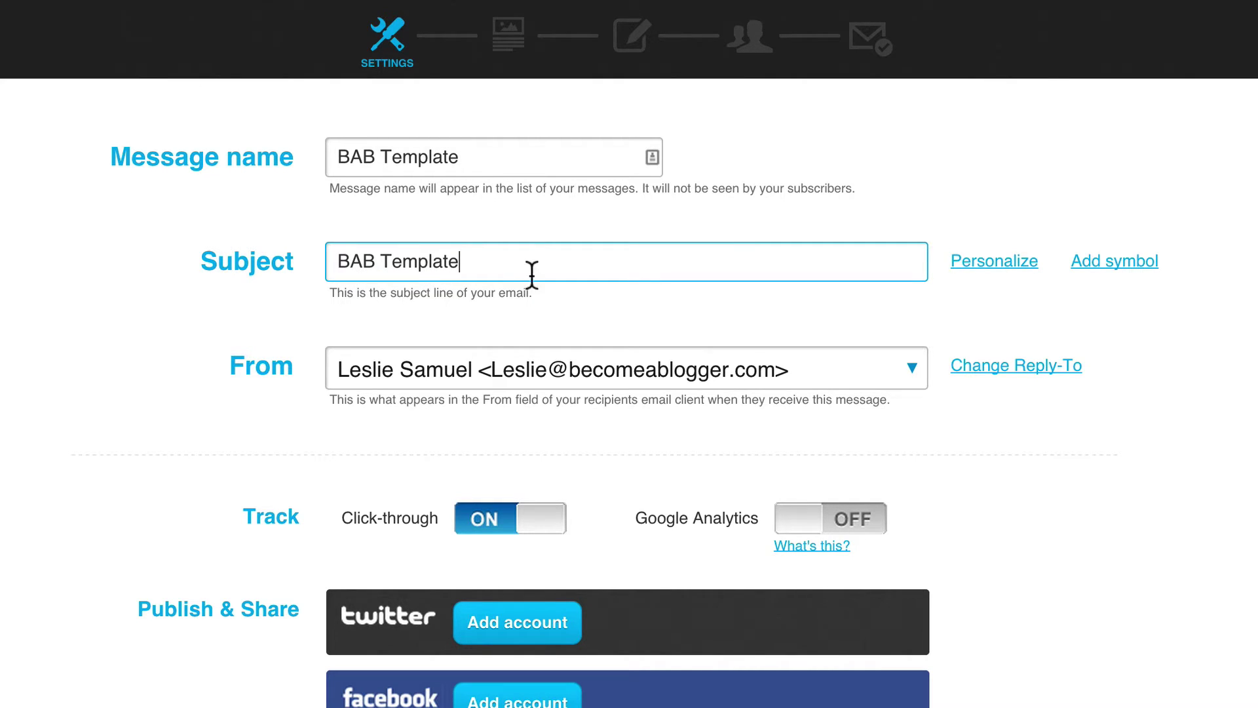
- Turn on Google Analytics tracking, then save the message settings and continue to template selection
{"action": "scroll", "coordinate": [688, 452], "scroll_direction": "down", "scroll_amount": 2}
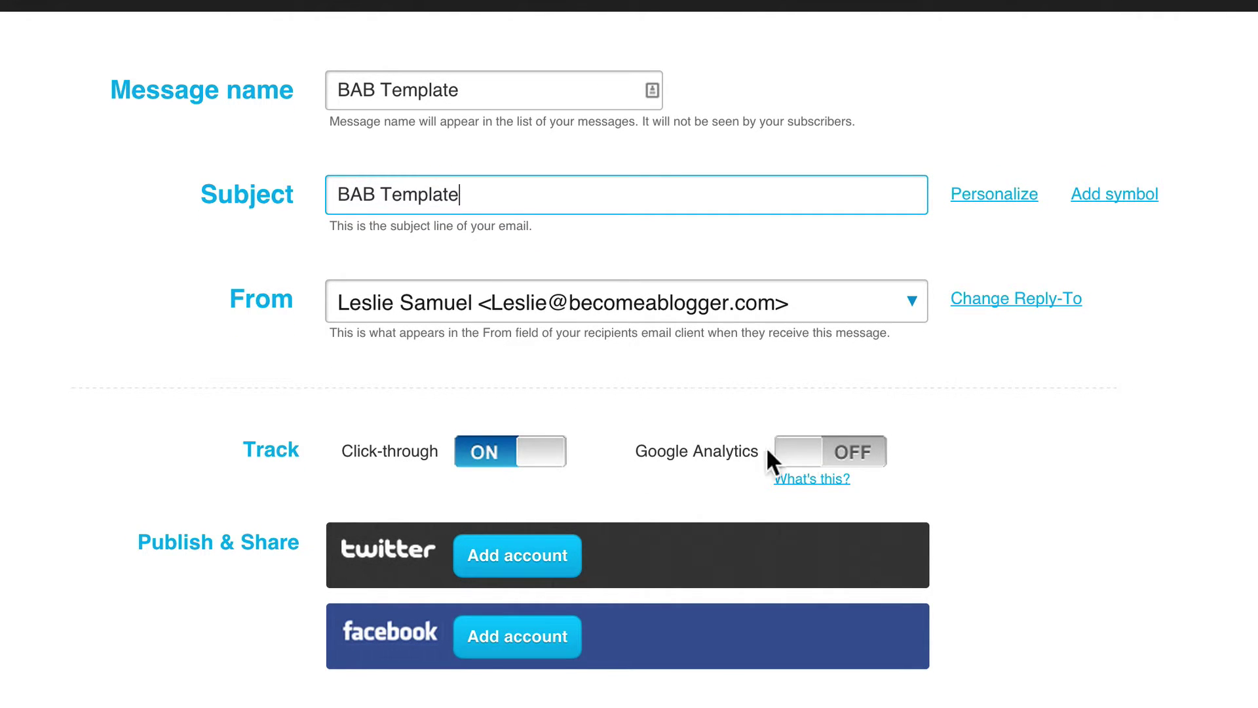
{"action": "left_click", "coordinate": [881, 457]}
{"action": "scroll", "coordinate": [881, 459], "scroll_direction": "down", "scroll_amount": 2}
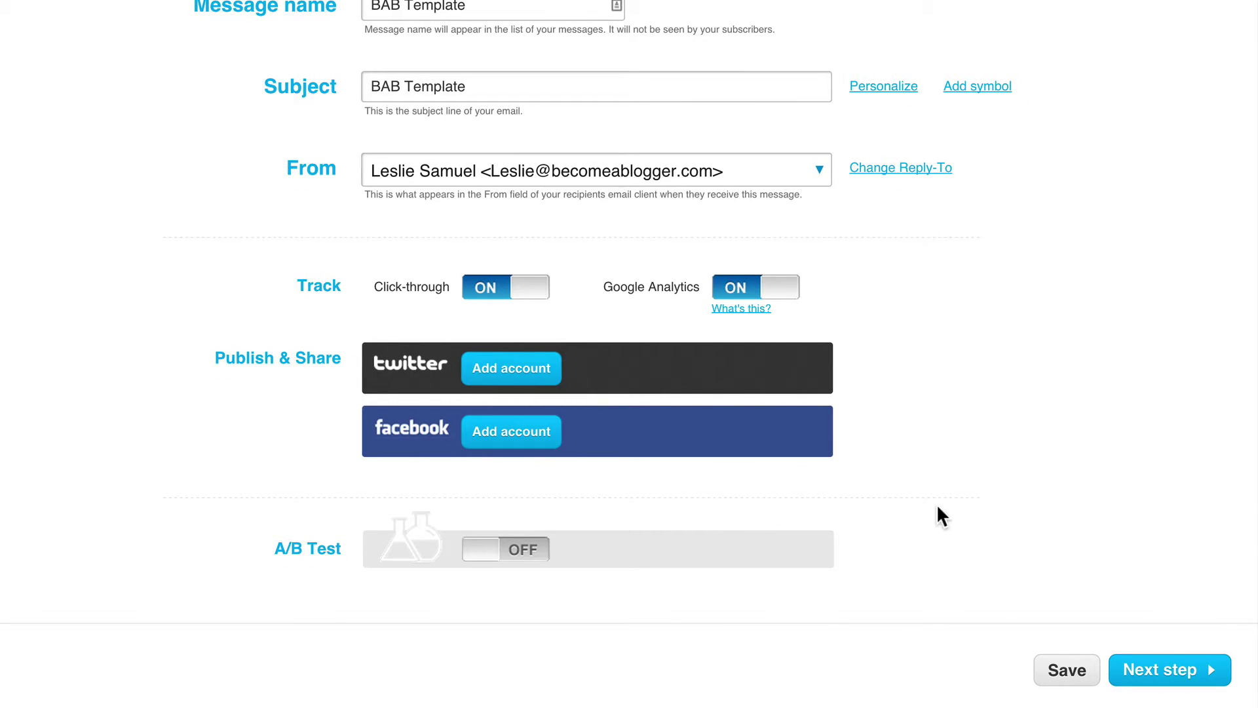
{"action": "left_click", "coordinate": [1072, 676]}
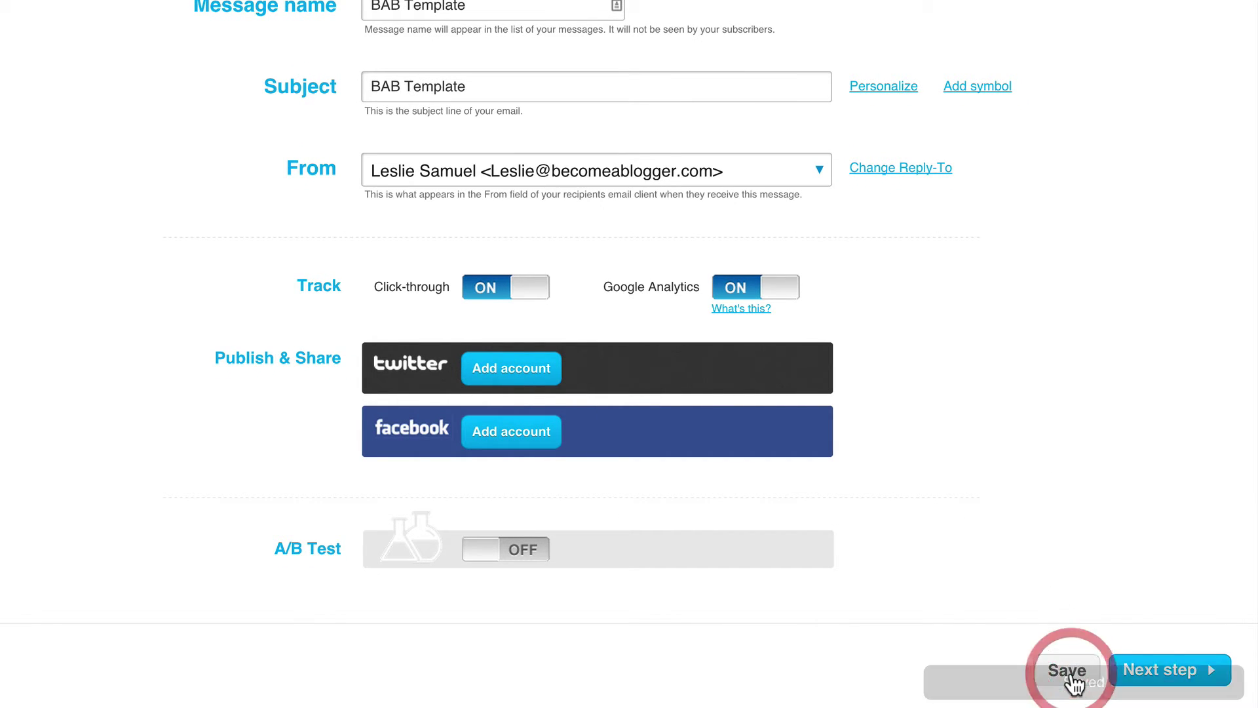
{"action": "left_click", "coordinate": [1157, 665]}
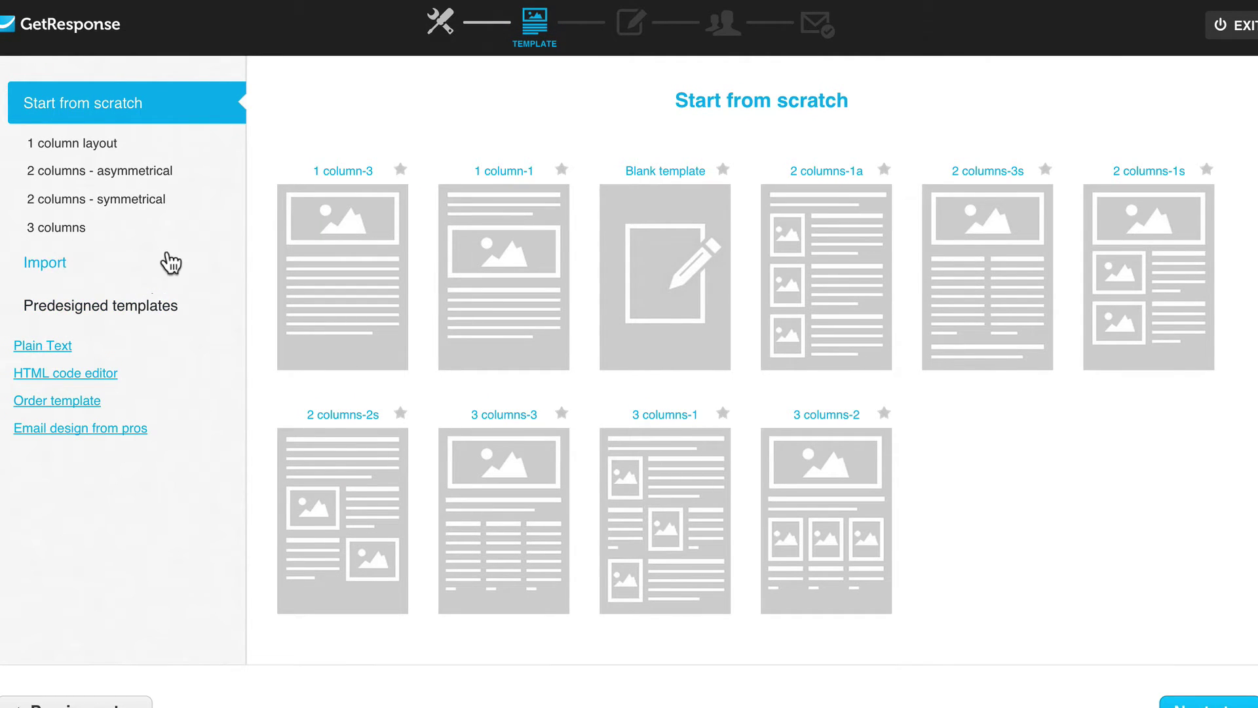
- Browse the gallery of predesigned email templates
{"action": "left_click", "coordinate": [118, 319]}
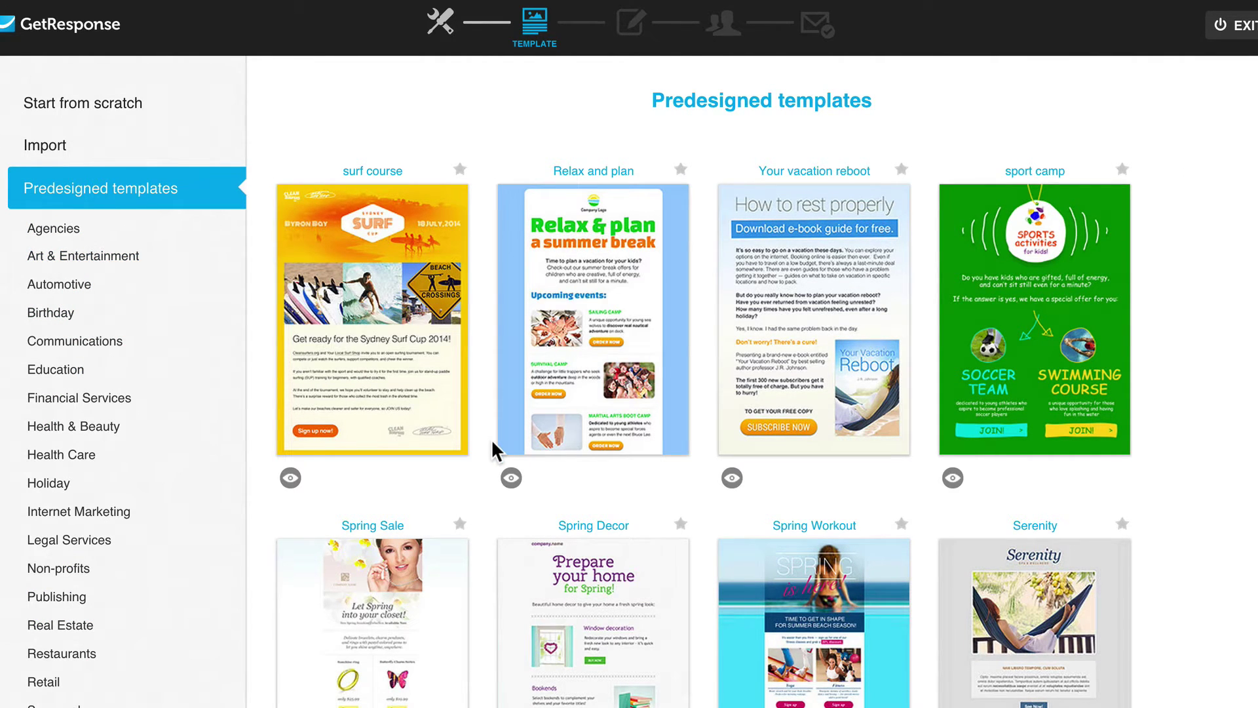
{"action": "scroll", "coordinate": [496, 451], "scroll_direction": "down", "scroll_amount": 10}
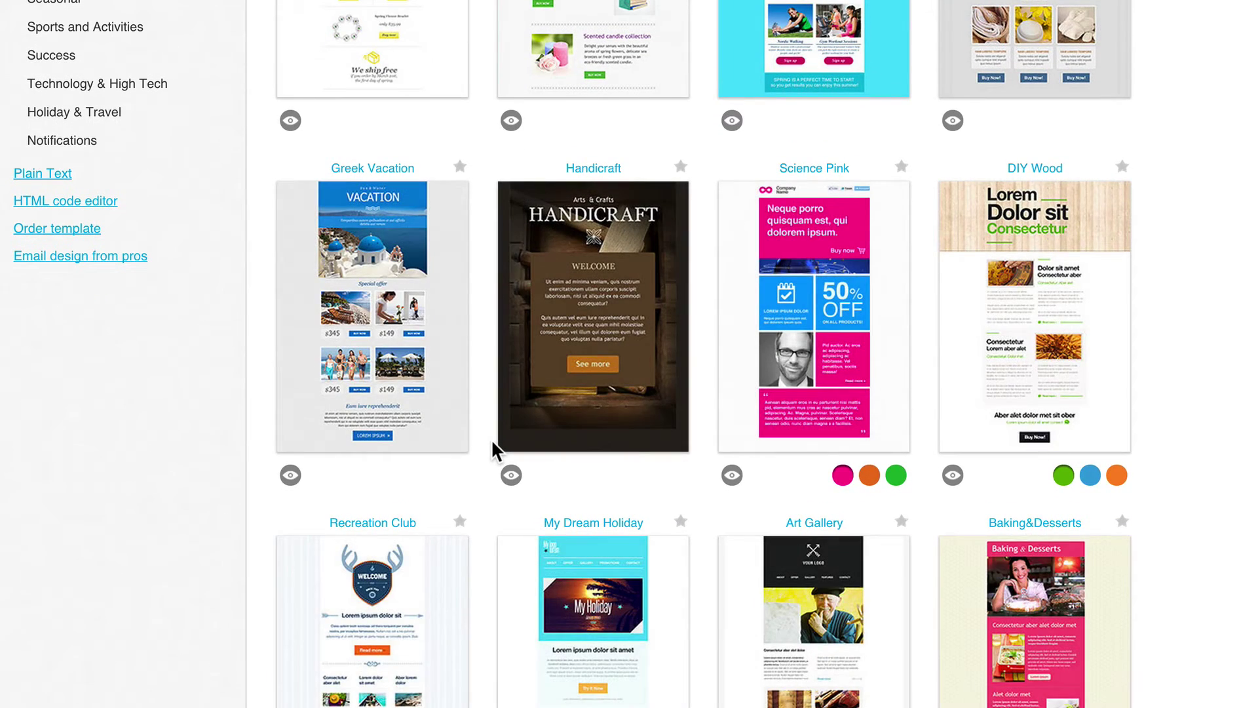
{"action": "scroll", "coordinate": [496, 451], "scroll_direction": "up", "scroll_amount": 8}
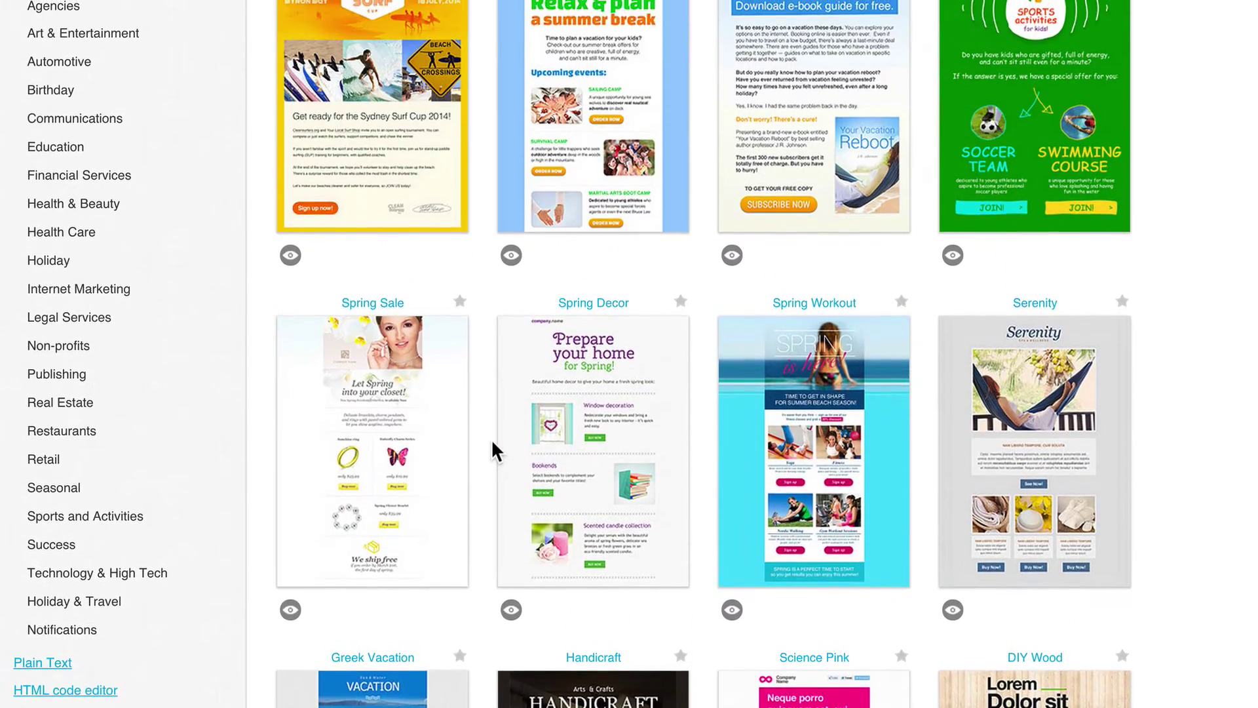
{"action": "scroll", "coordinate": [495, 451], "scroll_direction": "up", "scroll_amount": 3}
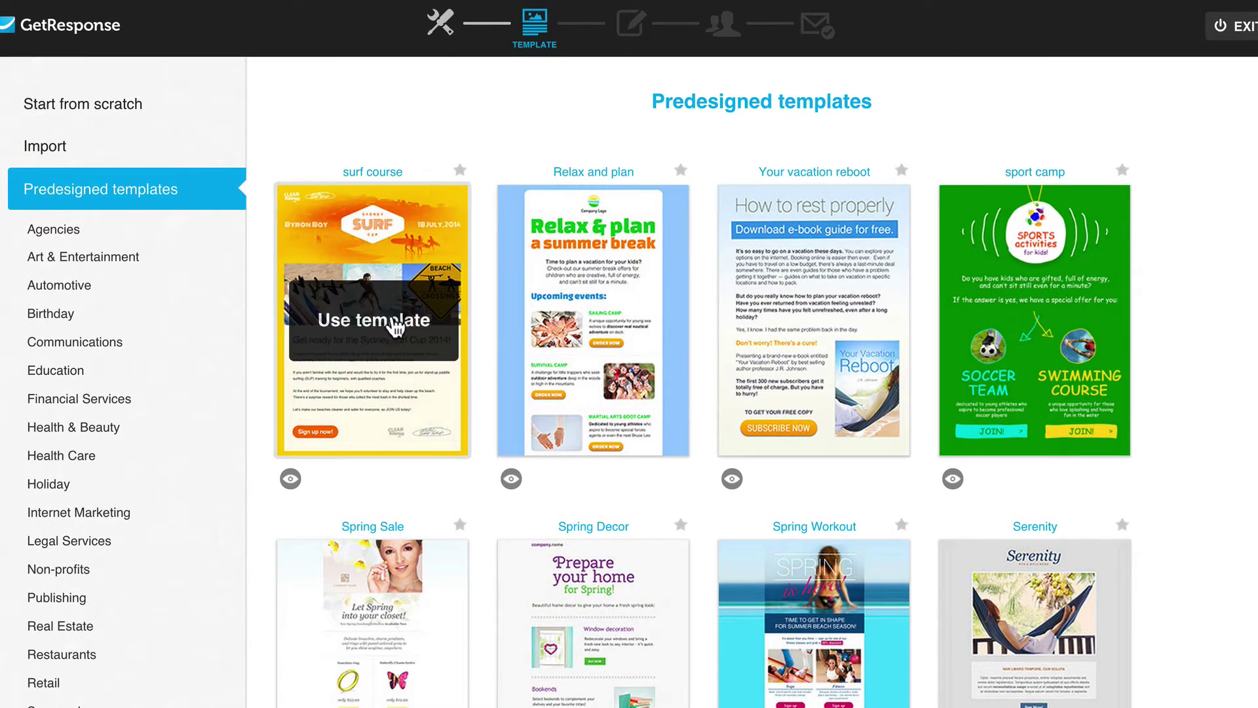
- Choose the Blank template from the start-from-scratch layouts for the newsletter
{"action": "left_click", "coordinate": [91, 117]}
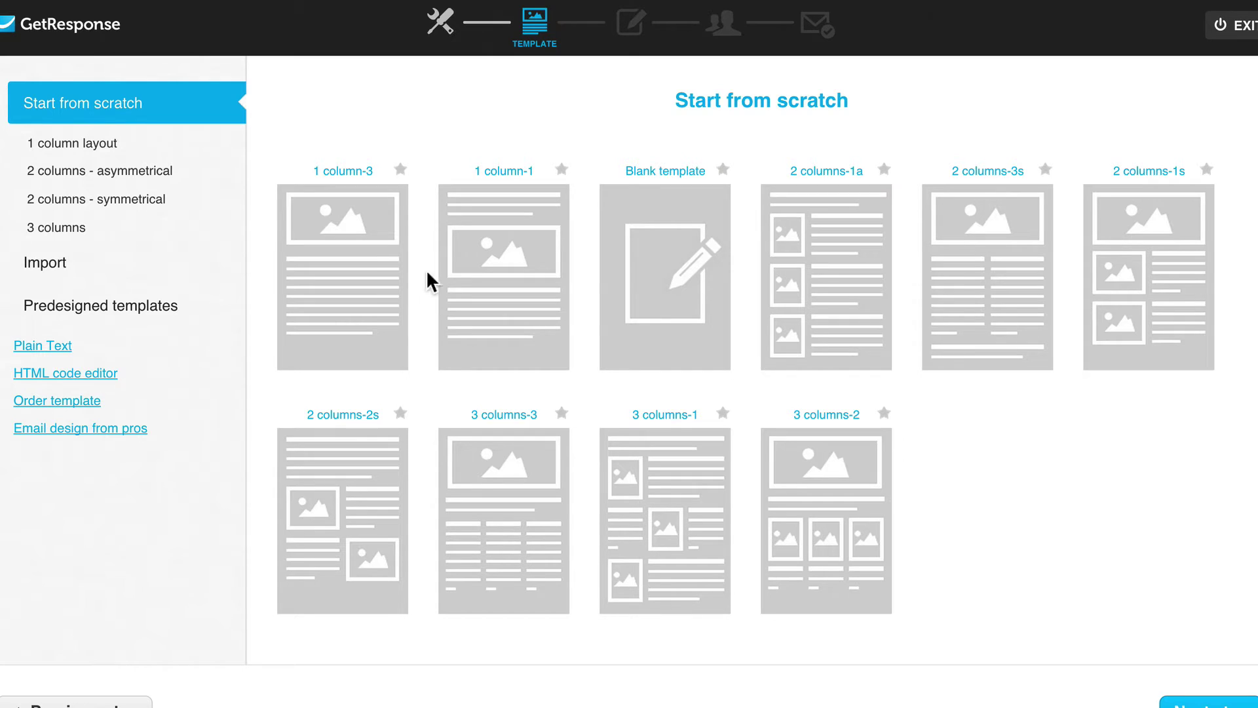
{"action": "mouse_move", "coordinate": [467, 252]}
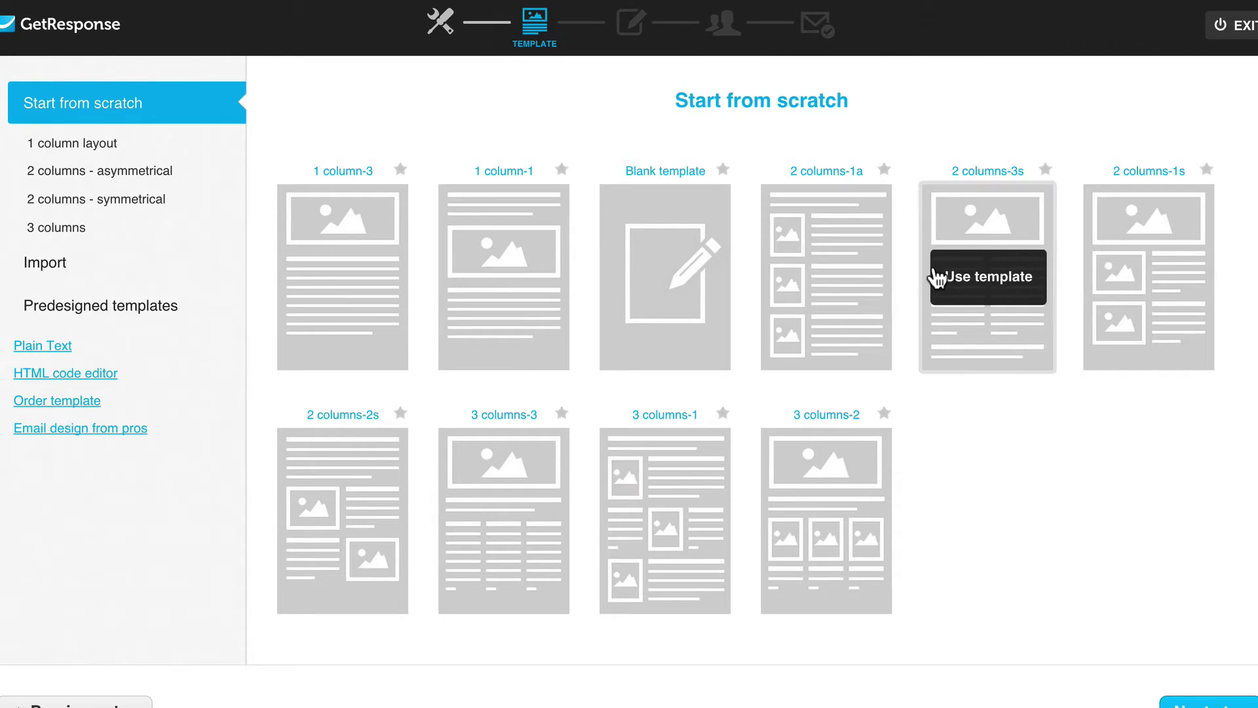
{"action": "mouse_move", "coordinate": [865, 335]}
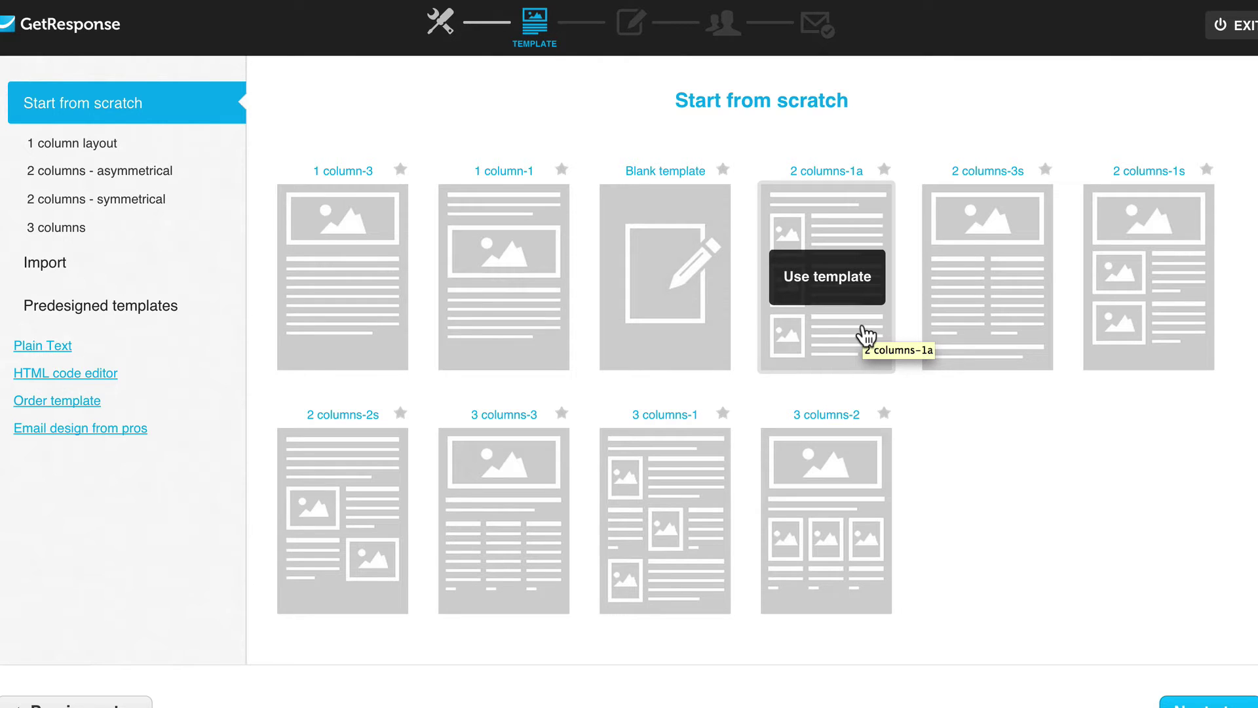
{"action": "left_click", "coordinate": [682, 269]}
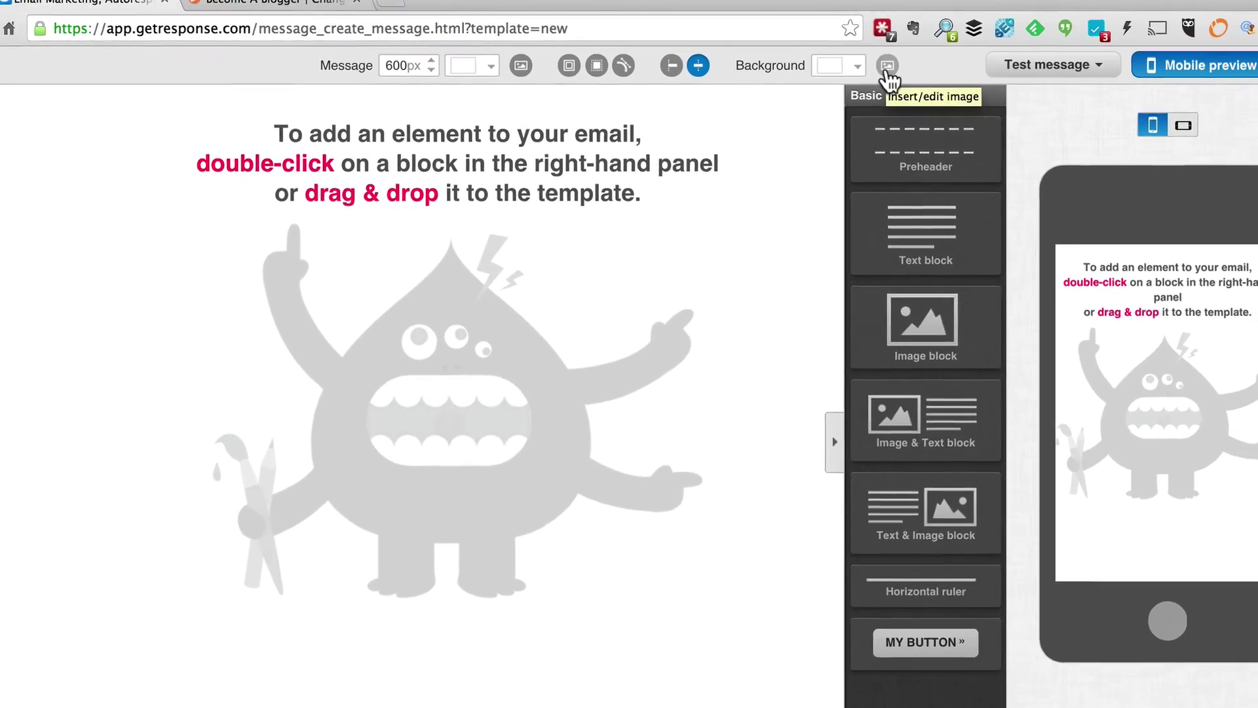
- Set the "bg" picture from the account's own images as the email's background image
{"action": "left_click", "coordinate": [902, 56]}
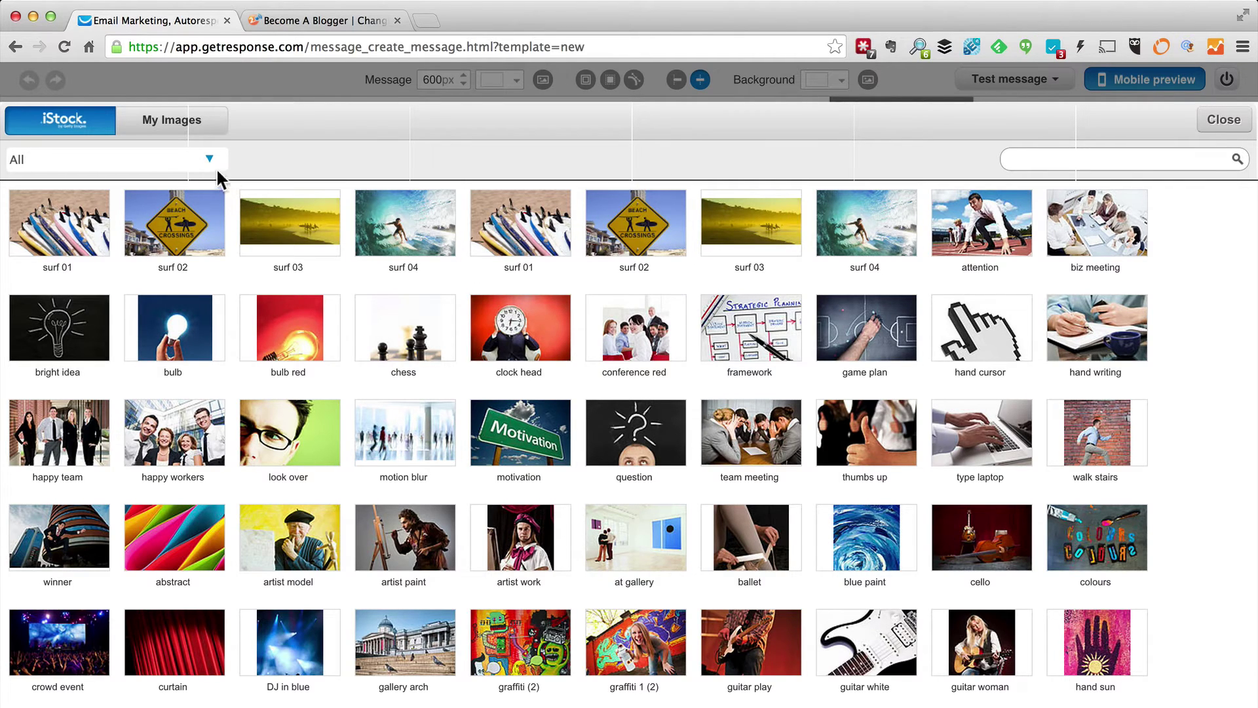
{"action": "left_click", "coordinate": [173, 128]}
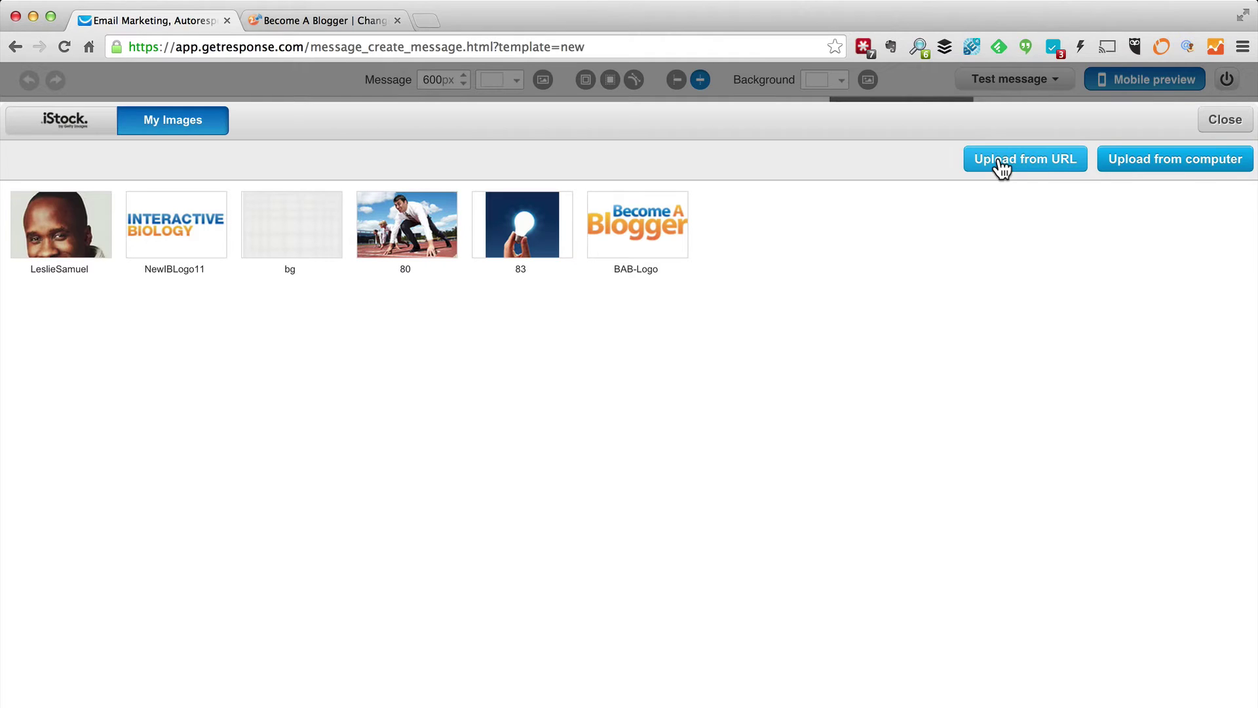
{"action": "left_click", "coordinate": [1162, 171]}
{"action": "left_click", "coordinate": [811, 415]}
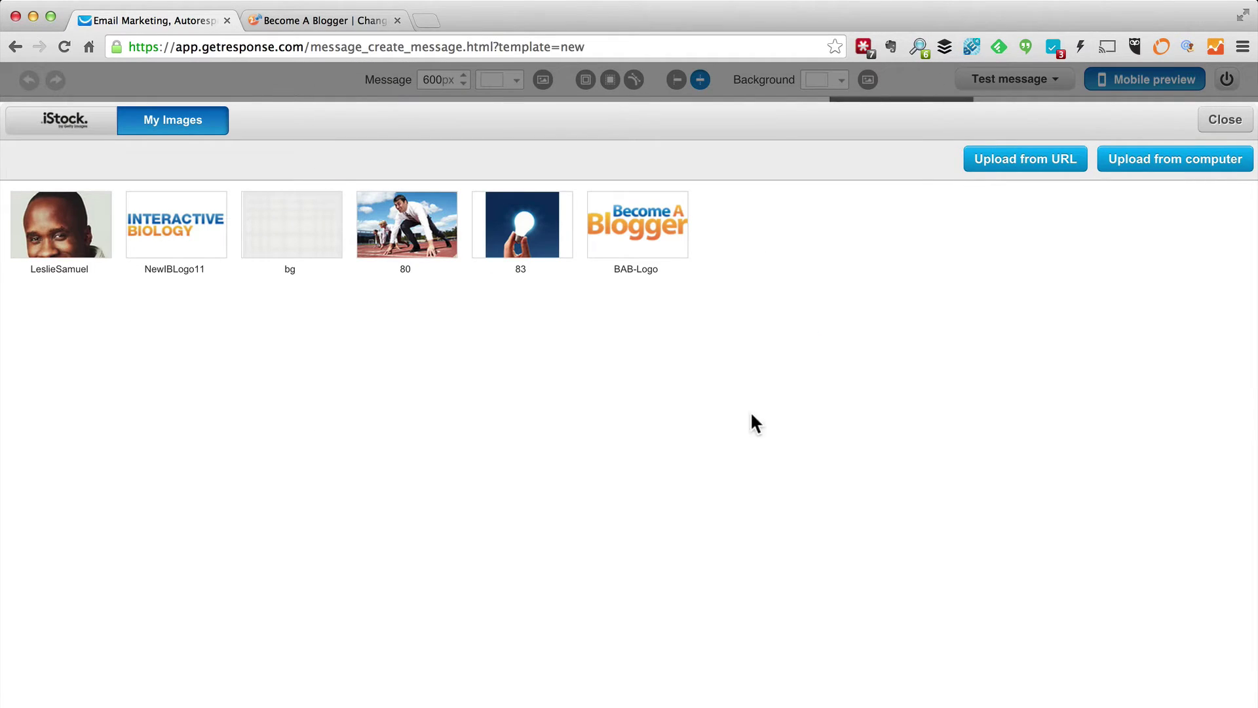
{"action": "mouse_move", "coordinate": [292, 254]}
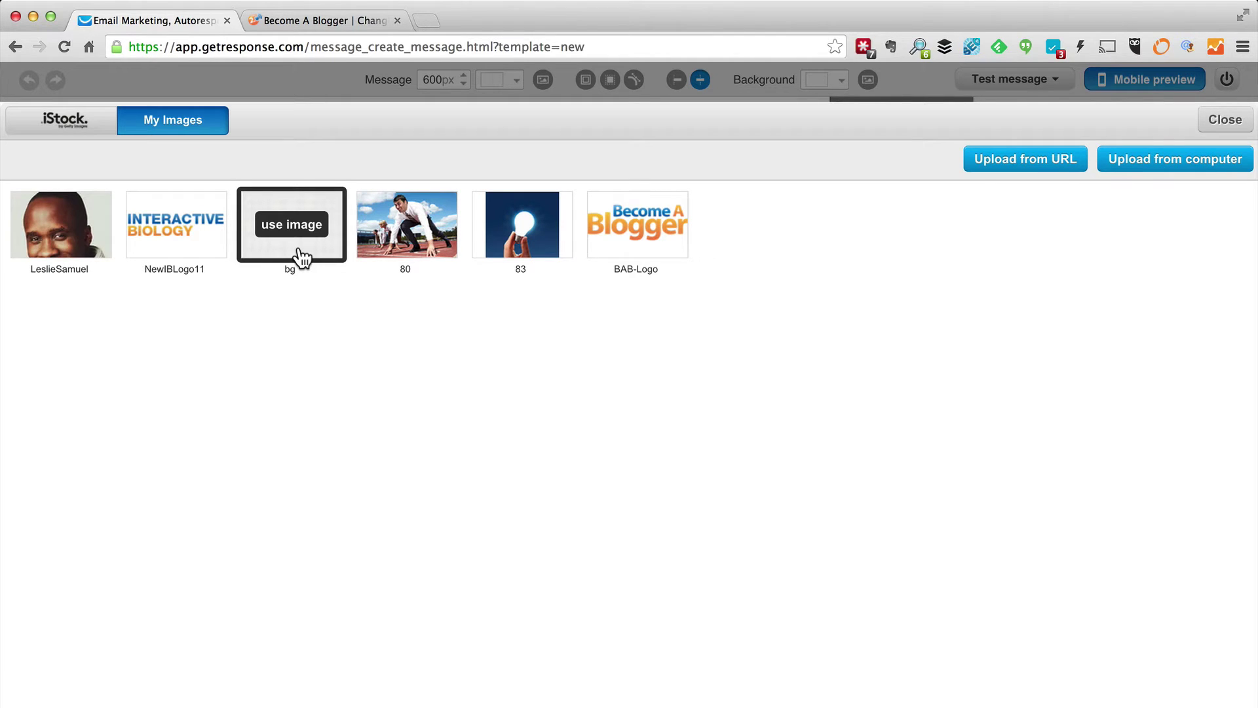
{"action": "left_click", "coordinate": [298, 248]}
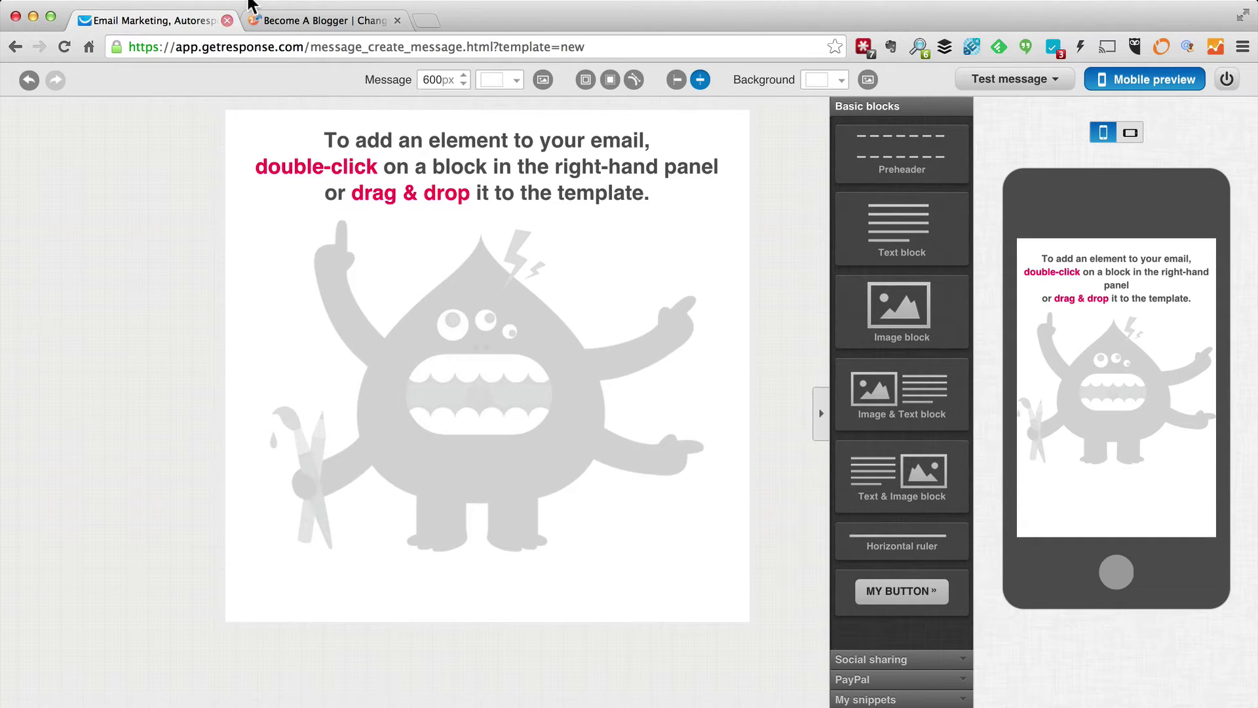
- Compare the background with the Become A Blogger website and set the message area's fill colour to white, FFFFFF
{"action": "left_click", "coordinate": [266, 21]}
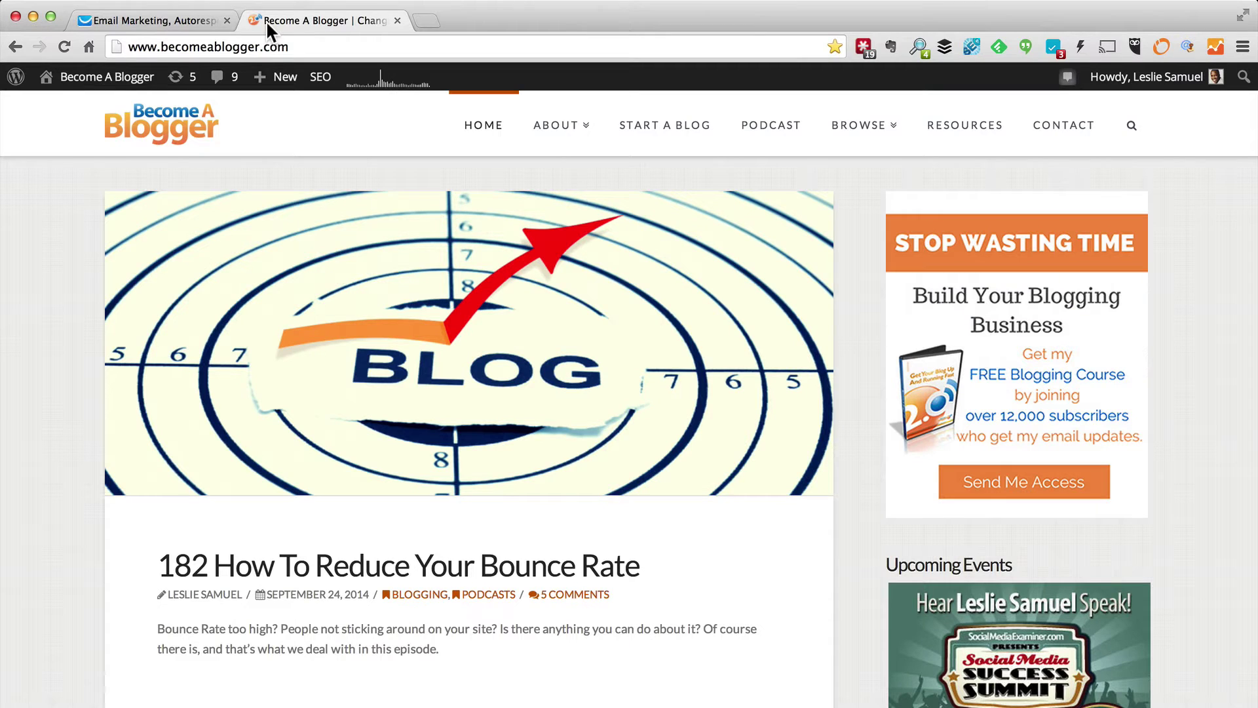
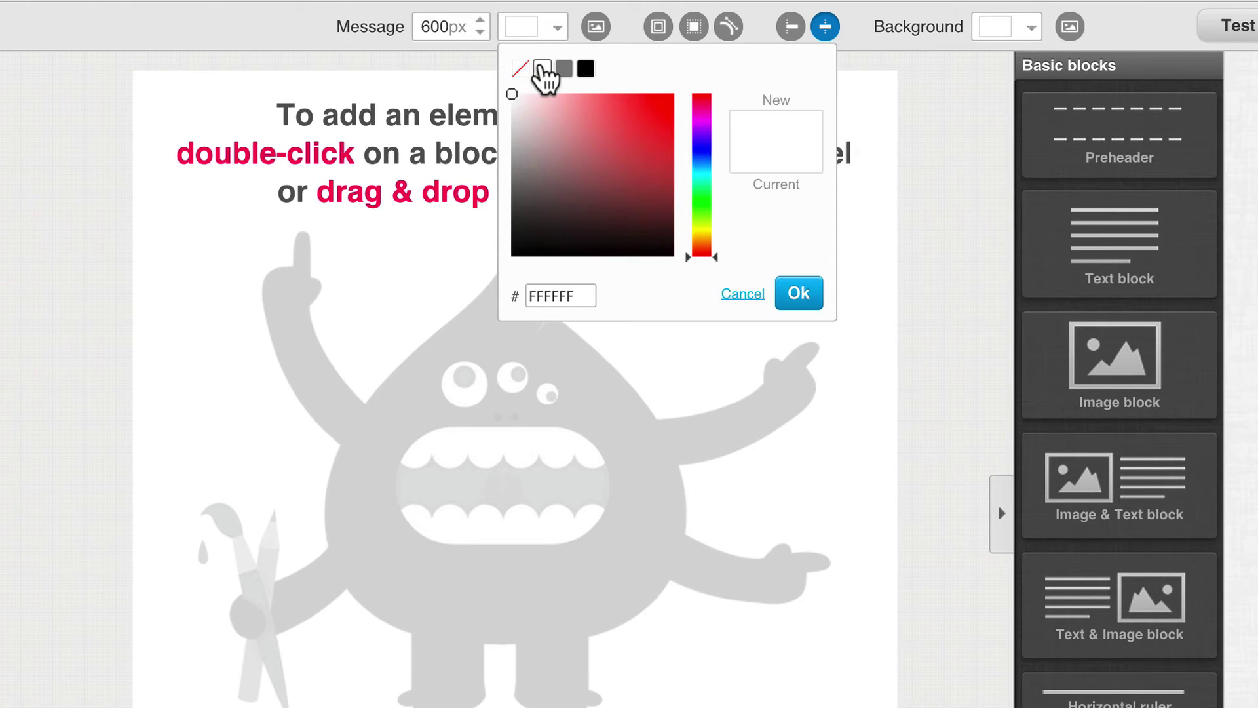
{"action": "left_click", "coordinate": [542, 66]}
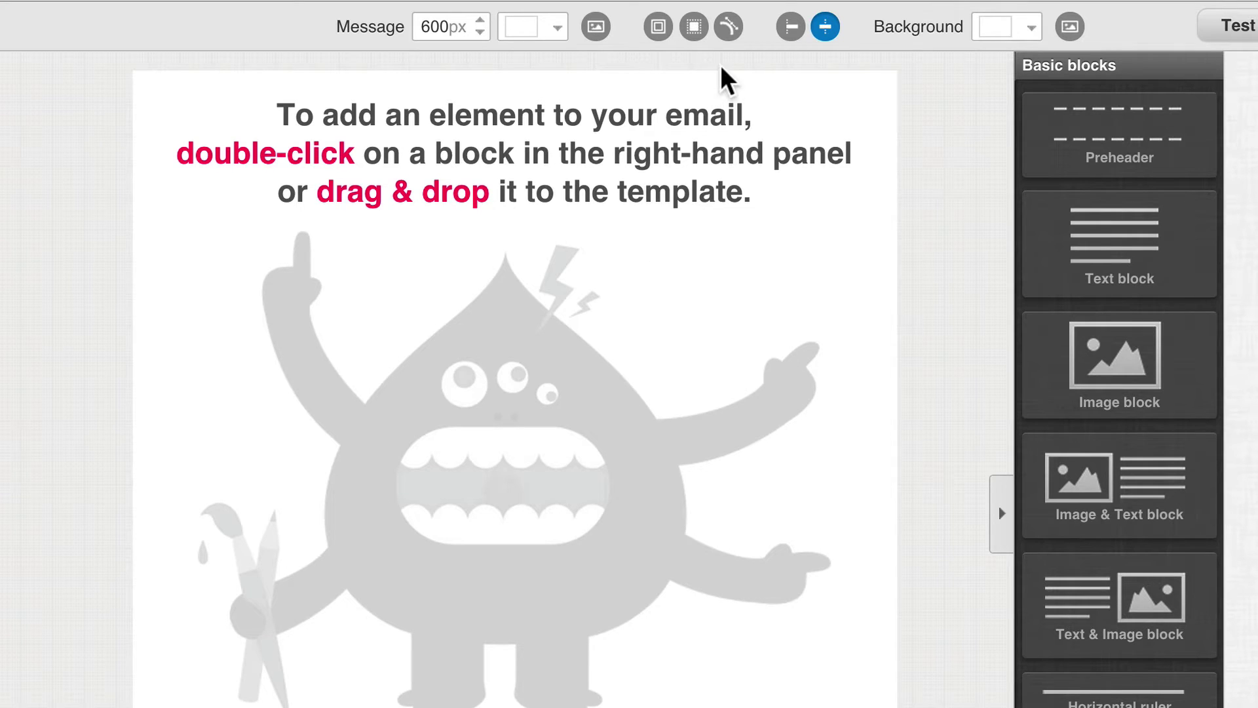
- Add a solid 1 px border on all four sides of the message area
{"action": "left_click", "coordinate": [691, 29]}
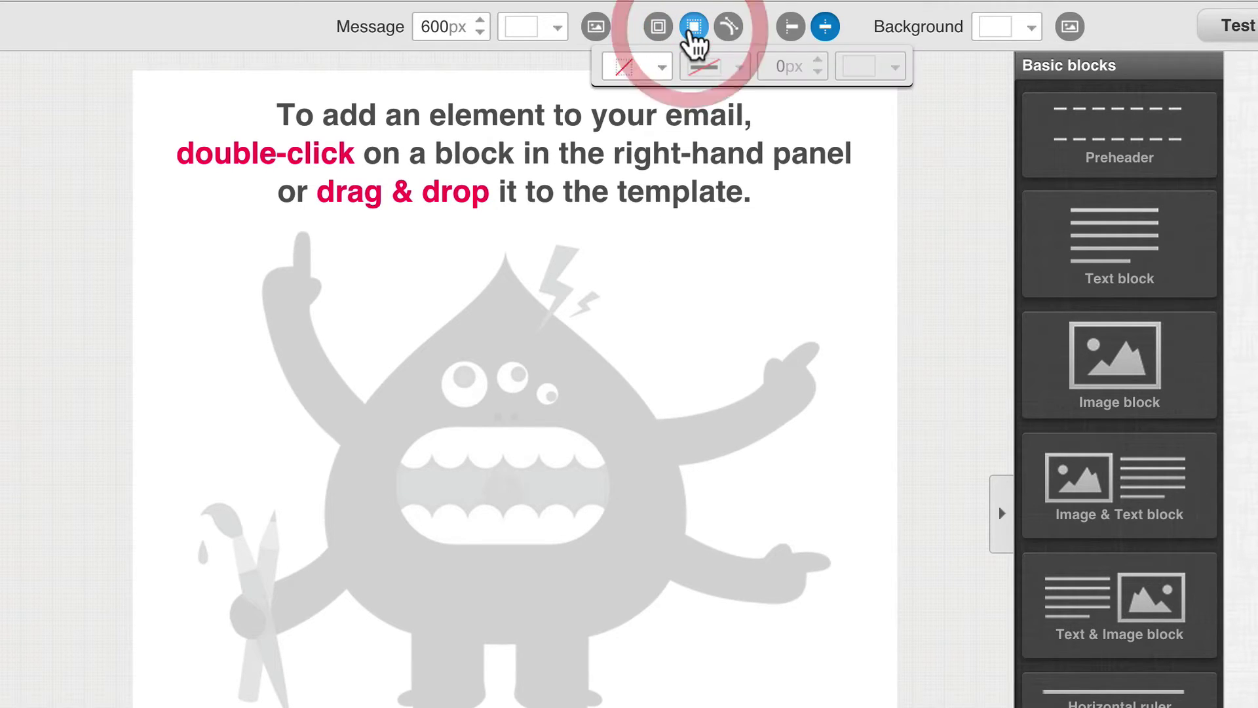
{"action": "left_click", "coordinate": [662, 68]}
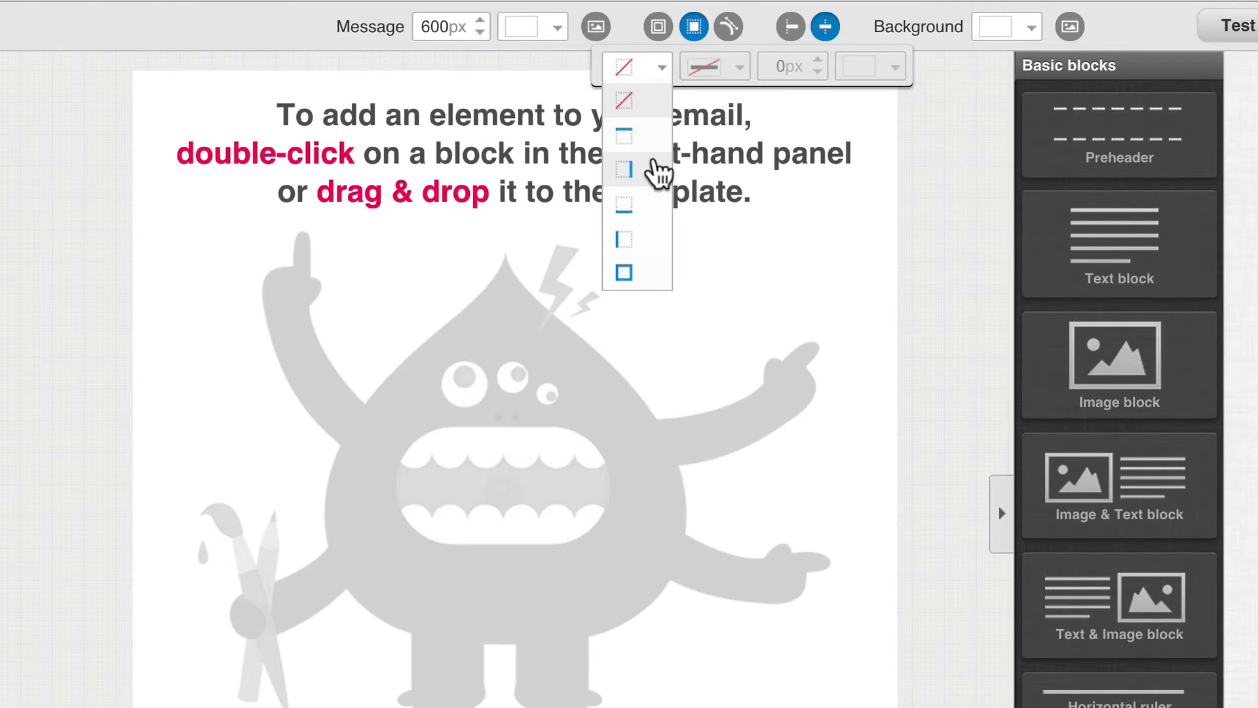
{"action": "left_click", "coordinate": [643, 271]}
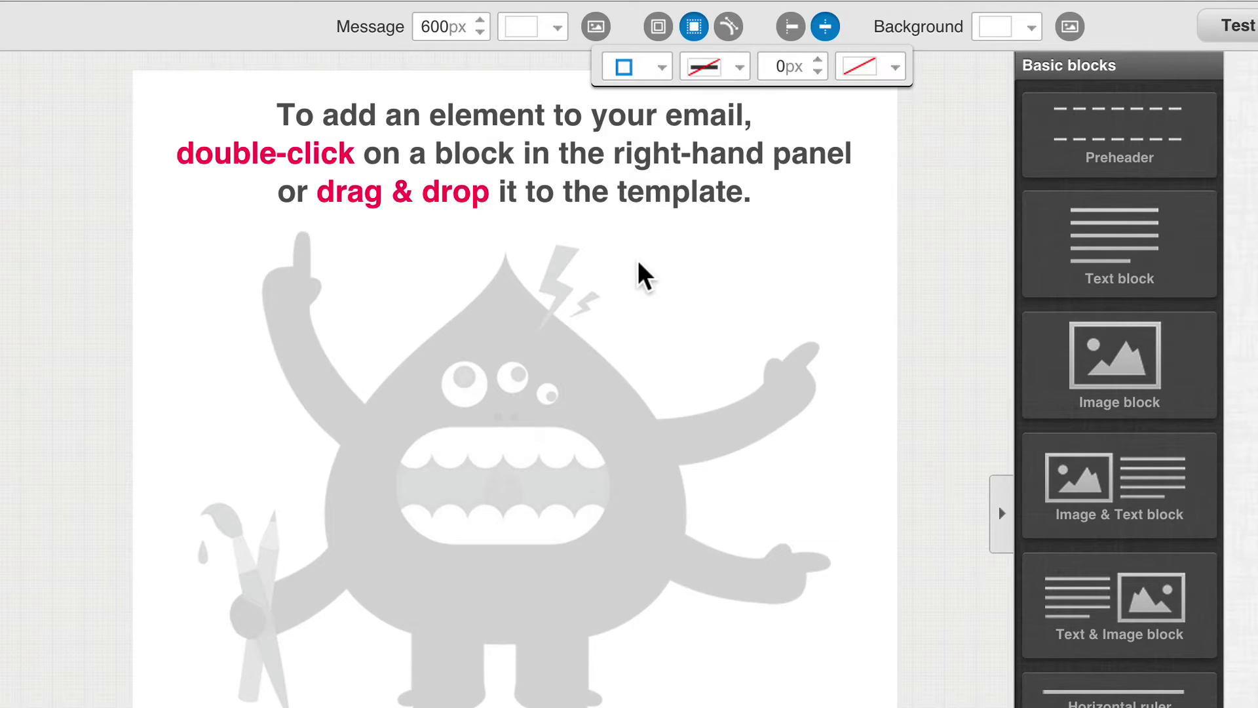
{"action": "left_click", "coordinate": [738, 69]}
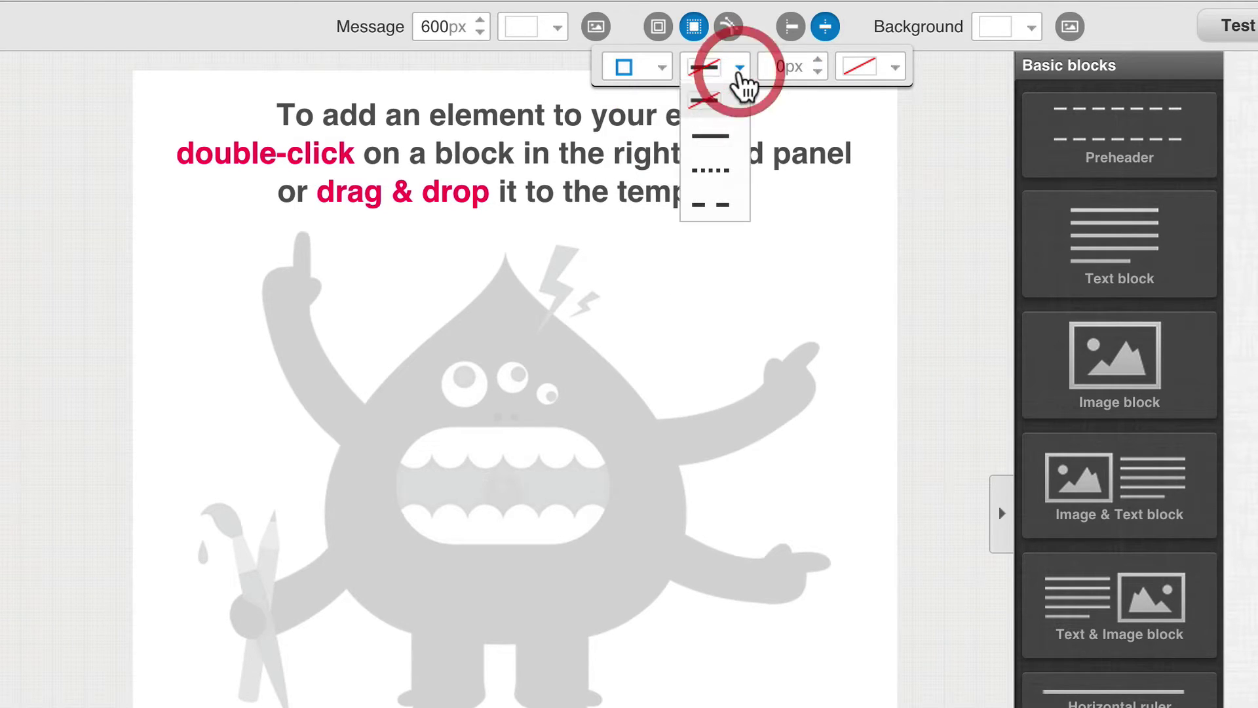
{"action": "left_click", "coordinate": [716, 134]}
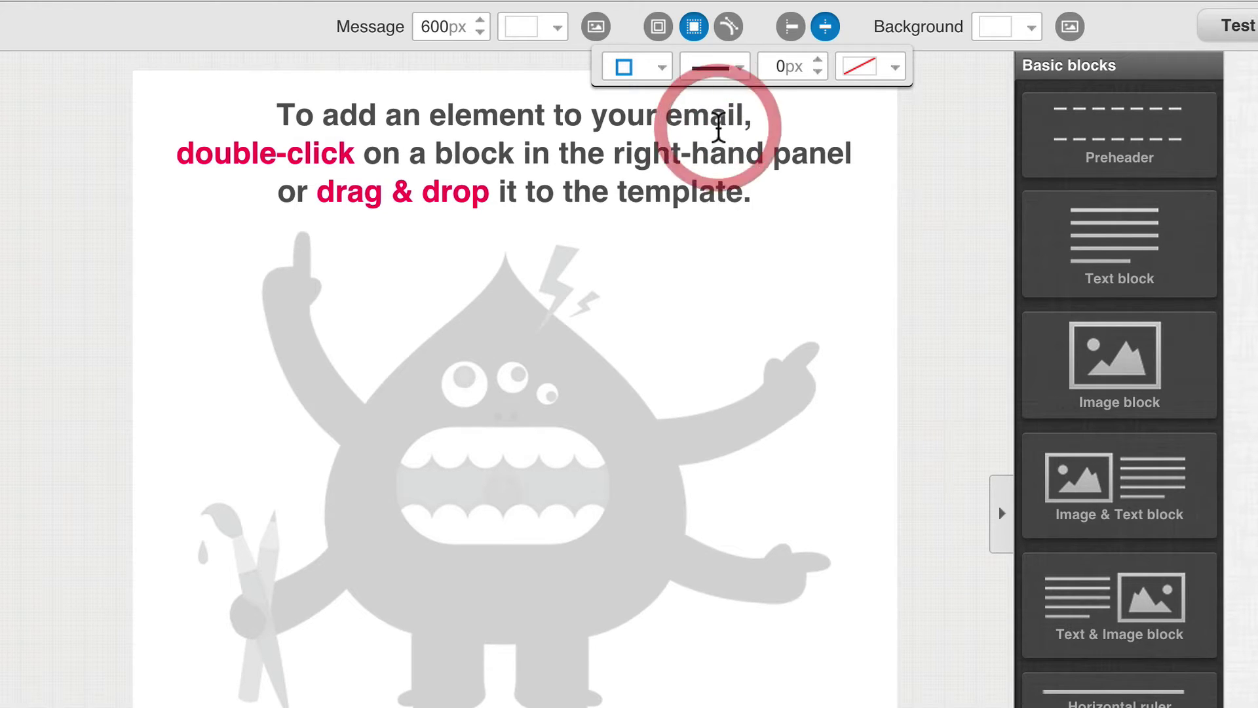
{"action": "left_click", "coordinate": [817, 61]}
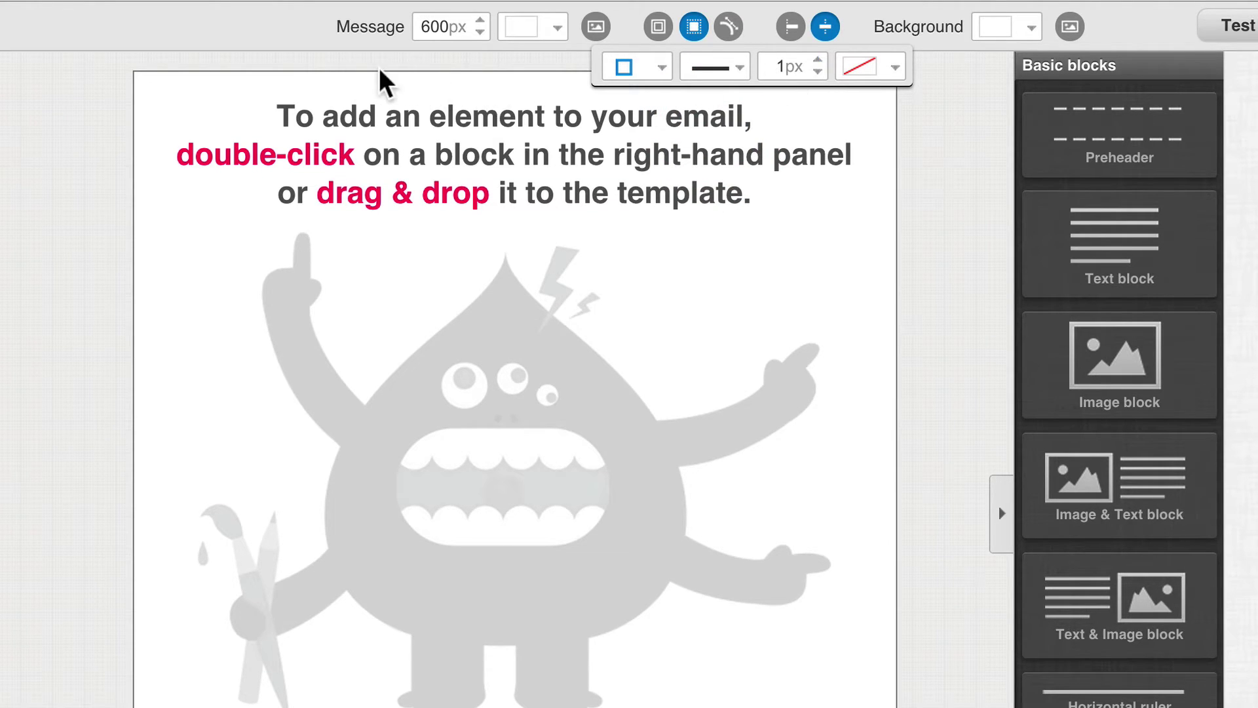
- Set the message area's border colour to light grey, DDDDDD, and compare the look with the Become A Blogger website
{"action": "left_click", "coordinate": [893, 68]}
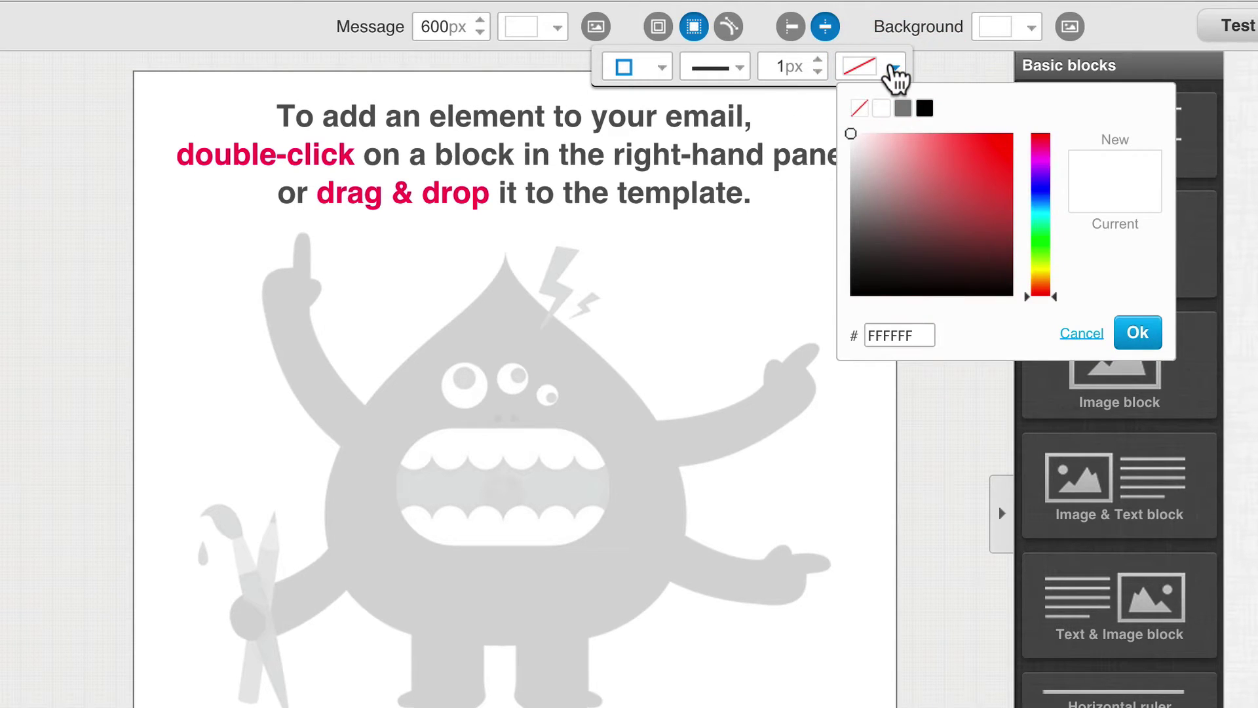
{"action": "double_click", "coordinate": [892, 336]}
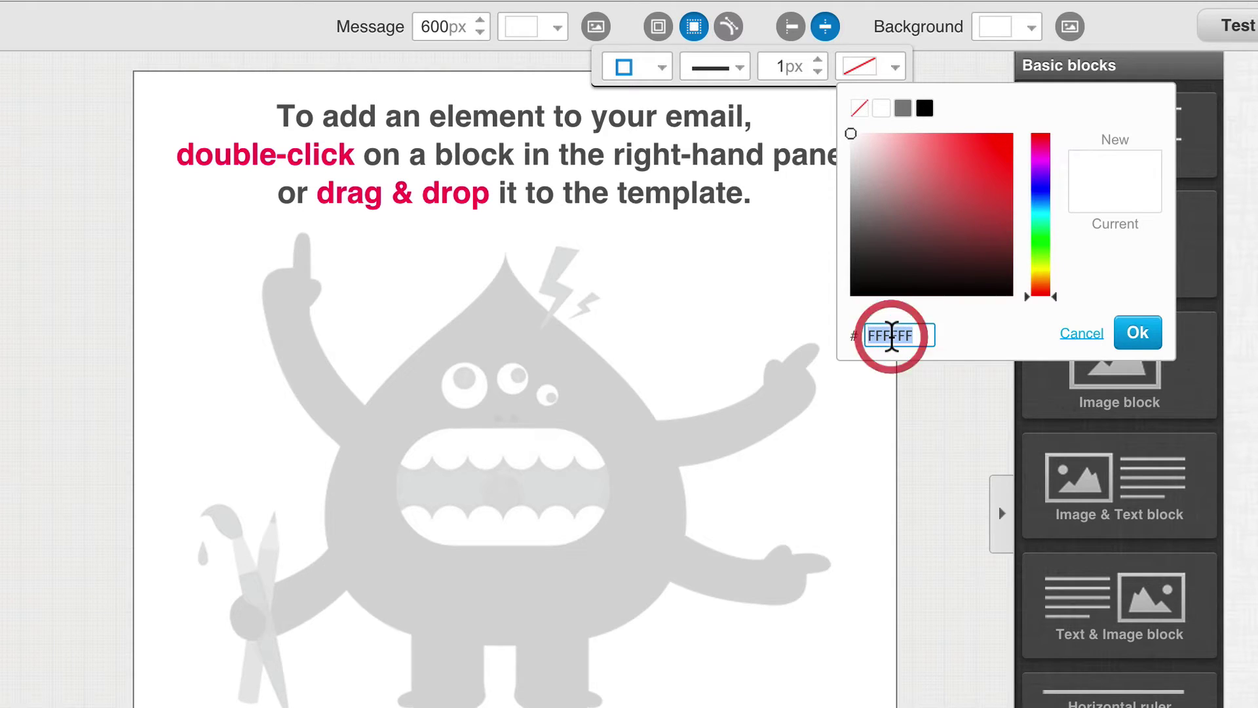
{"action": "mouse_move", "coordinate": [860, 181]}
{"action": "left_mouse_down"}
{"action": "mouse_move", "coordinate": [855, 145]}
{"action": "mouse_move", "coordinate": [840, 212]}
{"action": "mouse_move", "coordinate": [850, 168]}
{"action": "left_mouse_up"}
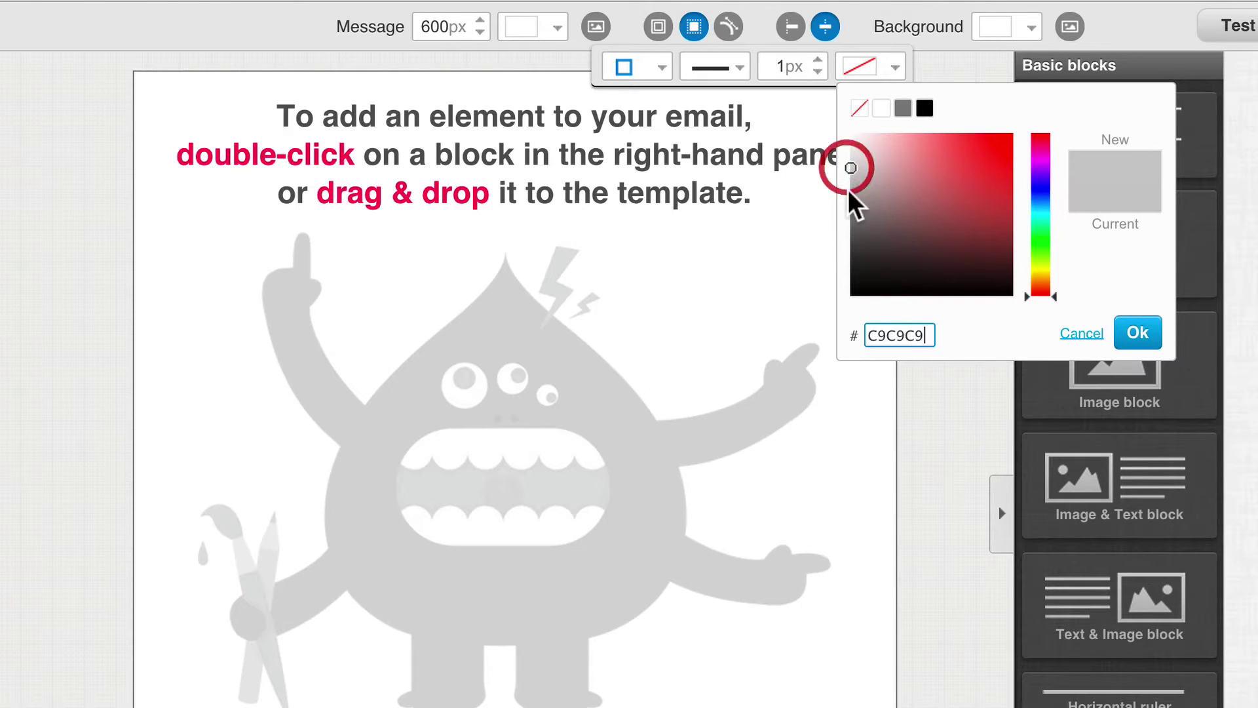
{"action": "double_click", "coordinate": [877, 327]}
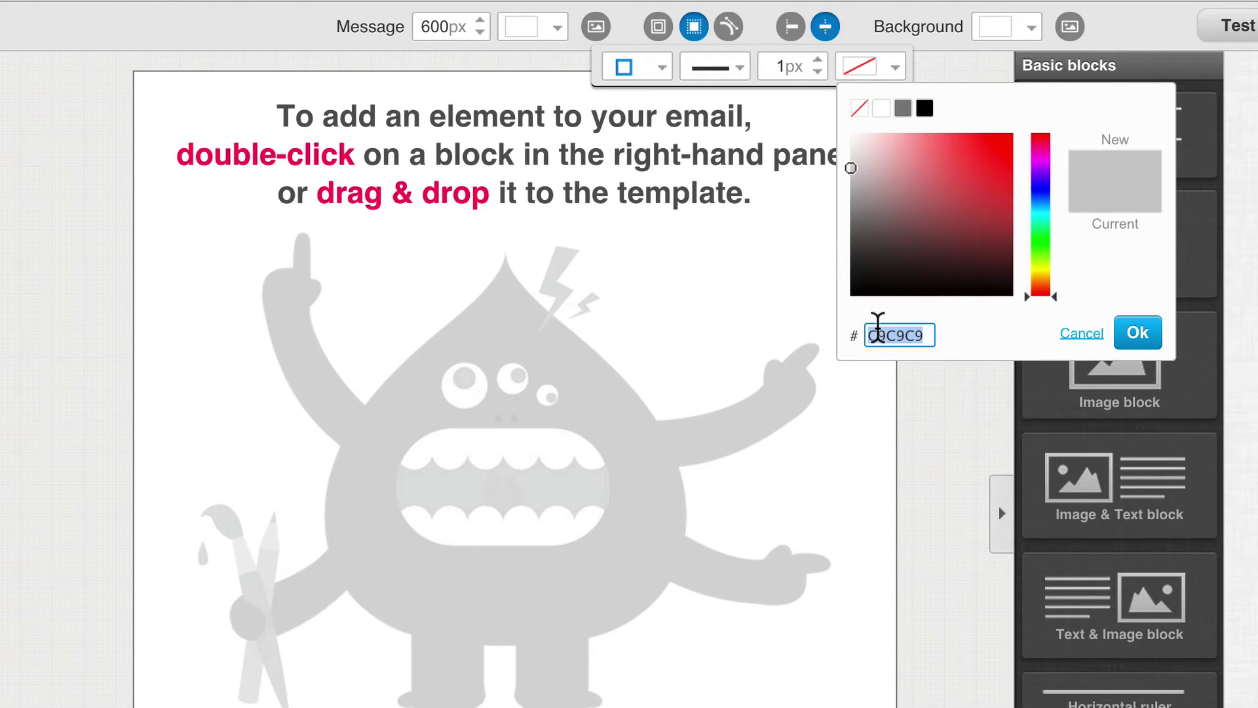
{"action": "type", "text": "DDDDD"}
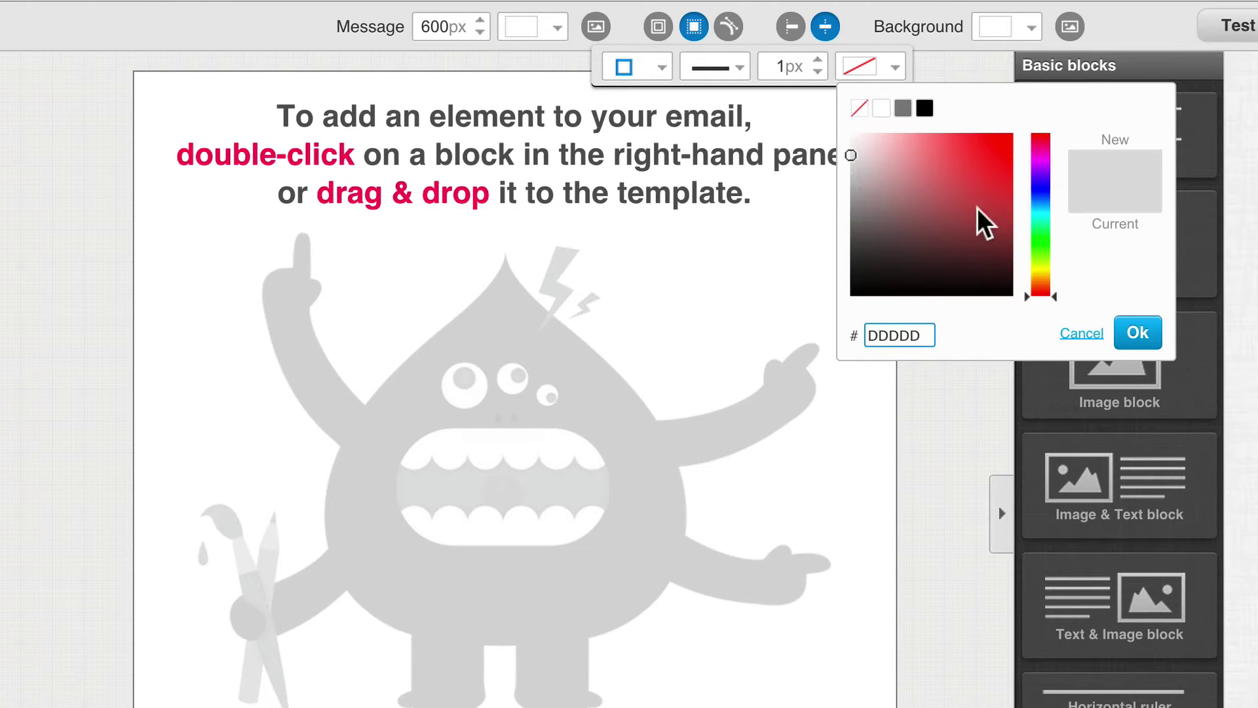
{"action": "left_click", "coordinate": [1140, 332]}
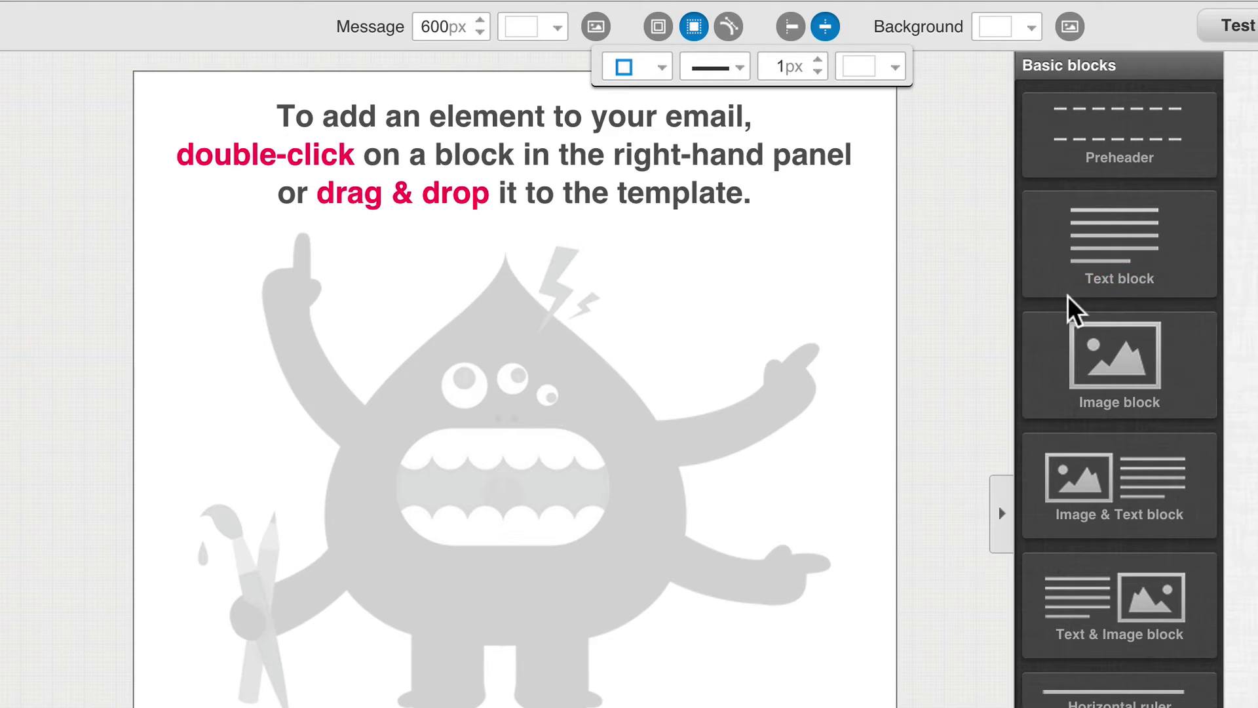
{"action": "left_click", "coordinate": [1001, 270]}
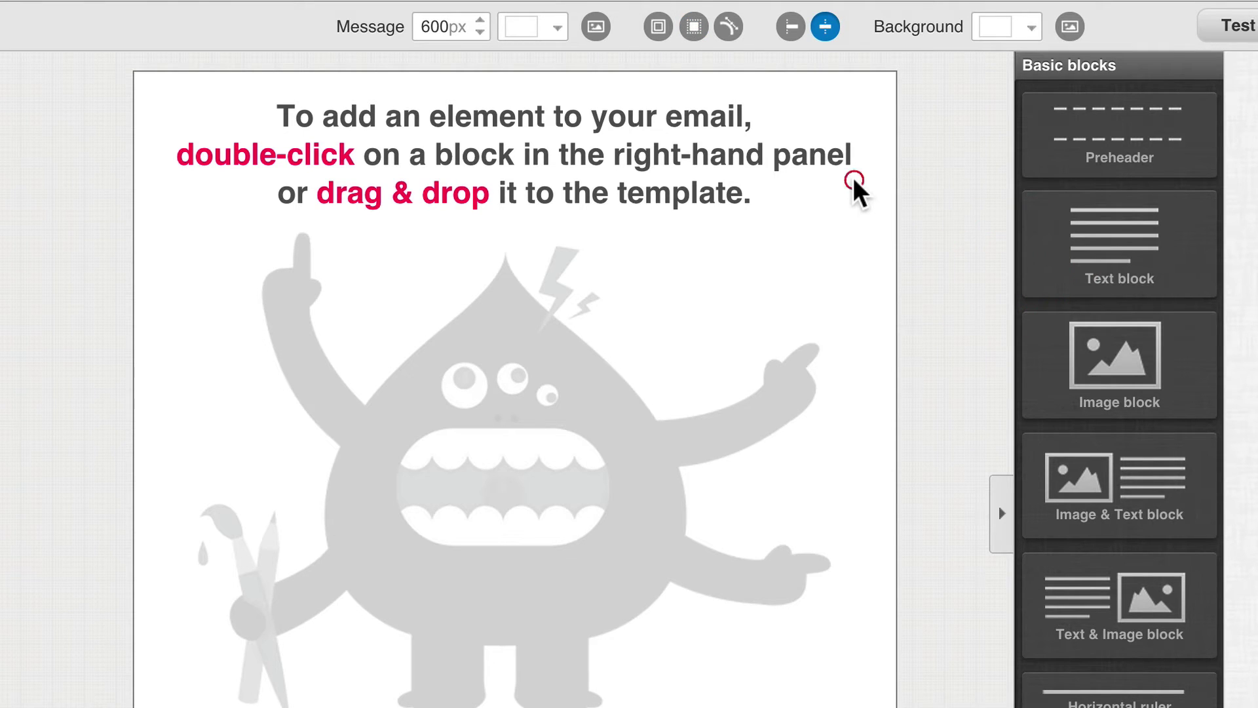
{"action": "left_click", "coordinate": [694, 27]}
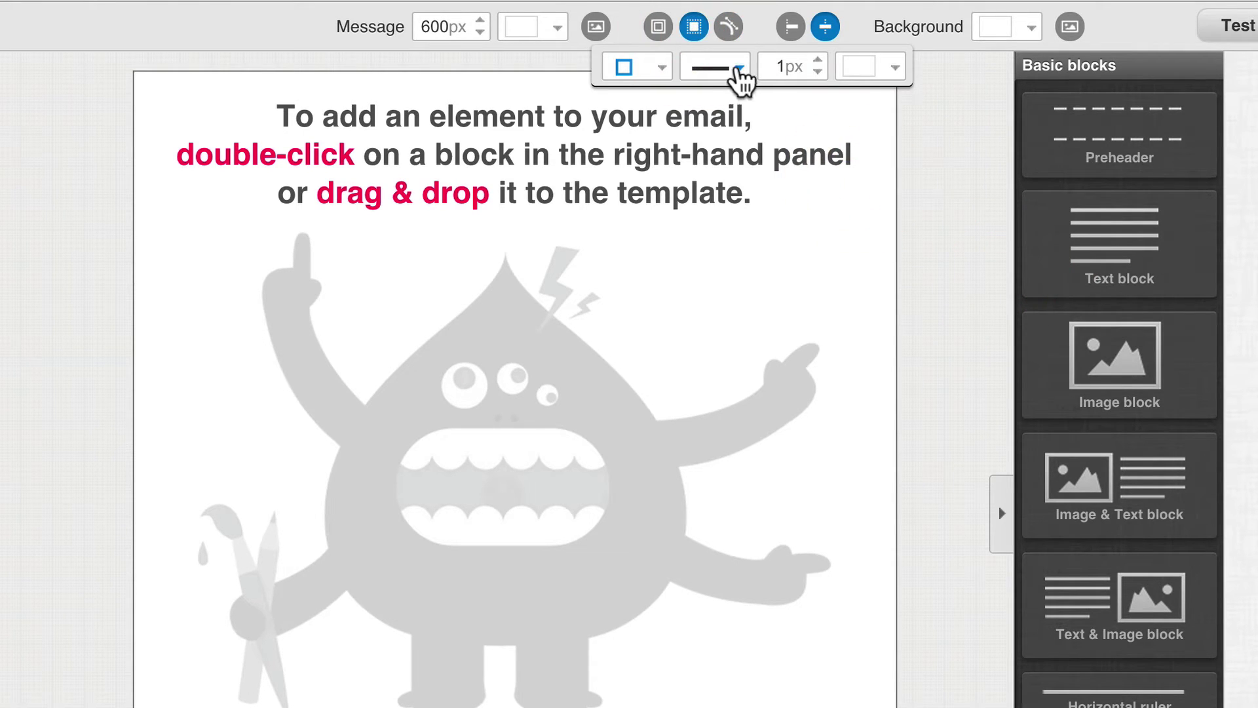
{"action": "left_click", "coordinate": [893, 68]}
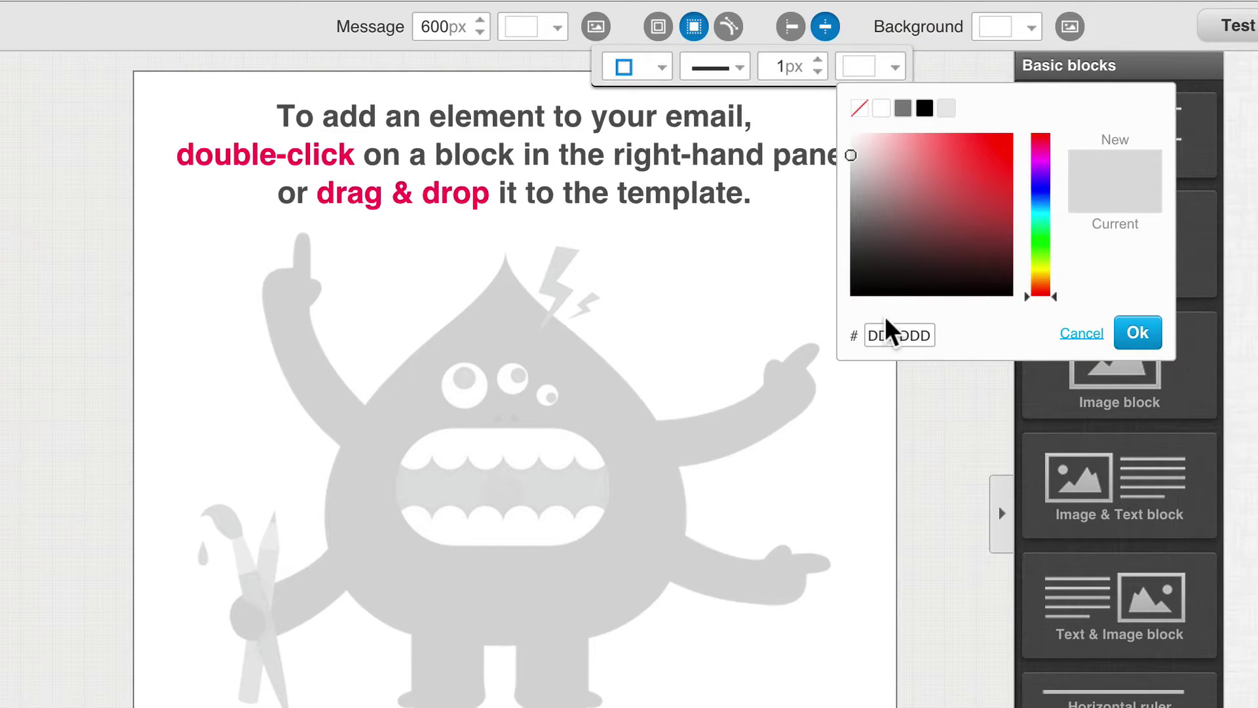
{"action": "left_click", "coordinate": [1138, 333]}
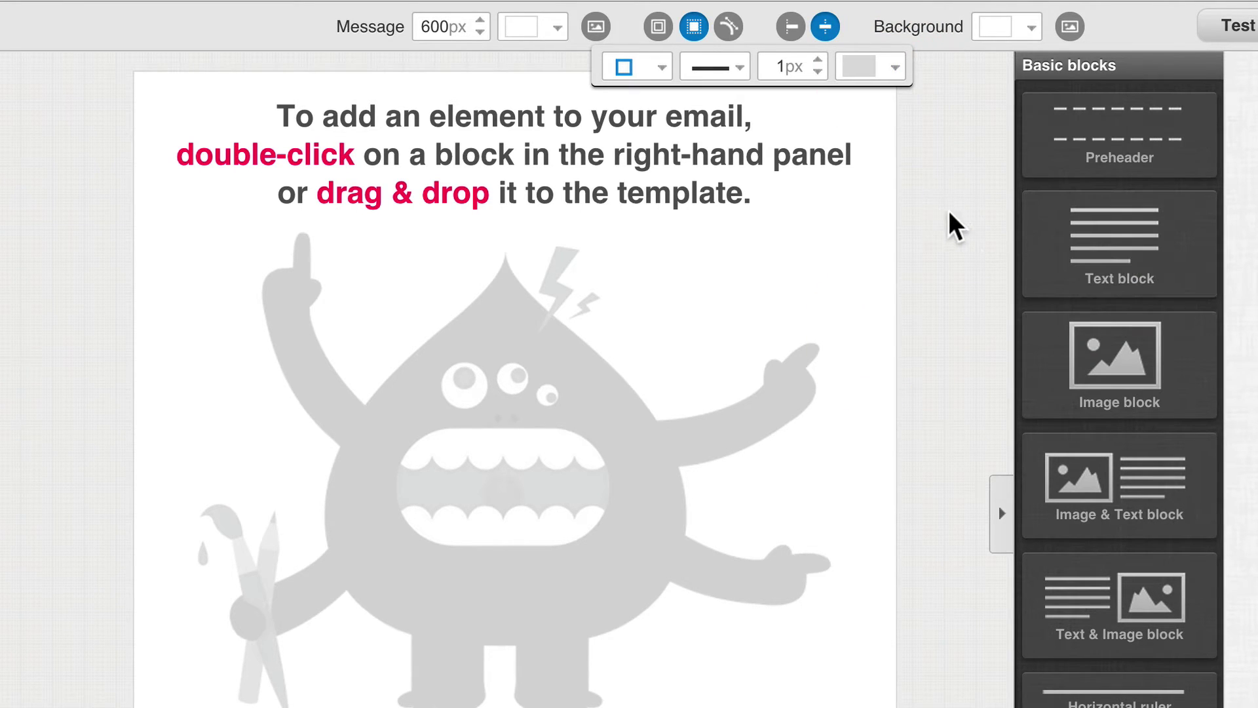
{"action": "left_click", "coordinate": [950, 214]}
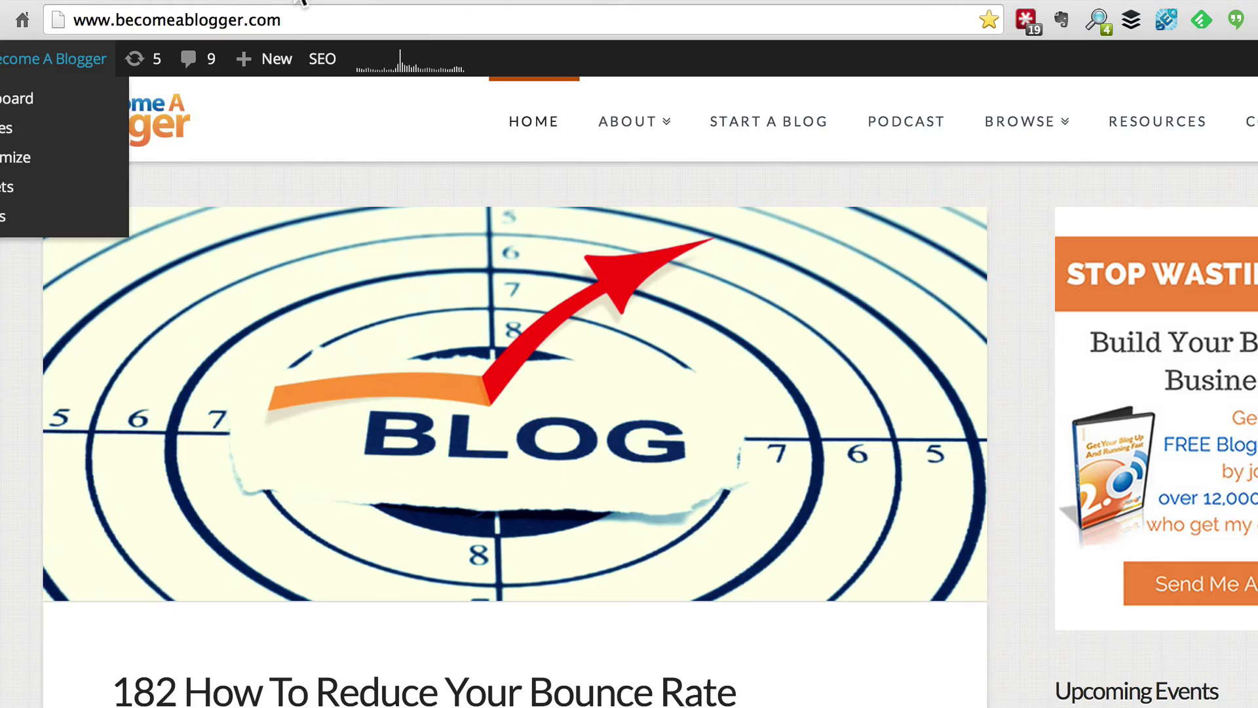
{"action": "scroll", "coordinate": [188, 365], "scroll_direction": "down", "scroll_amount": 3}
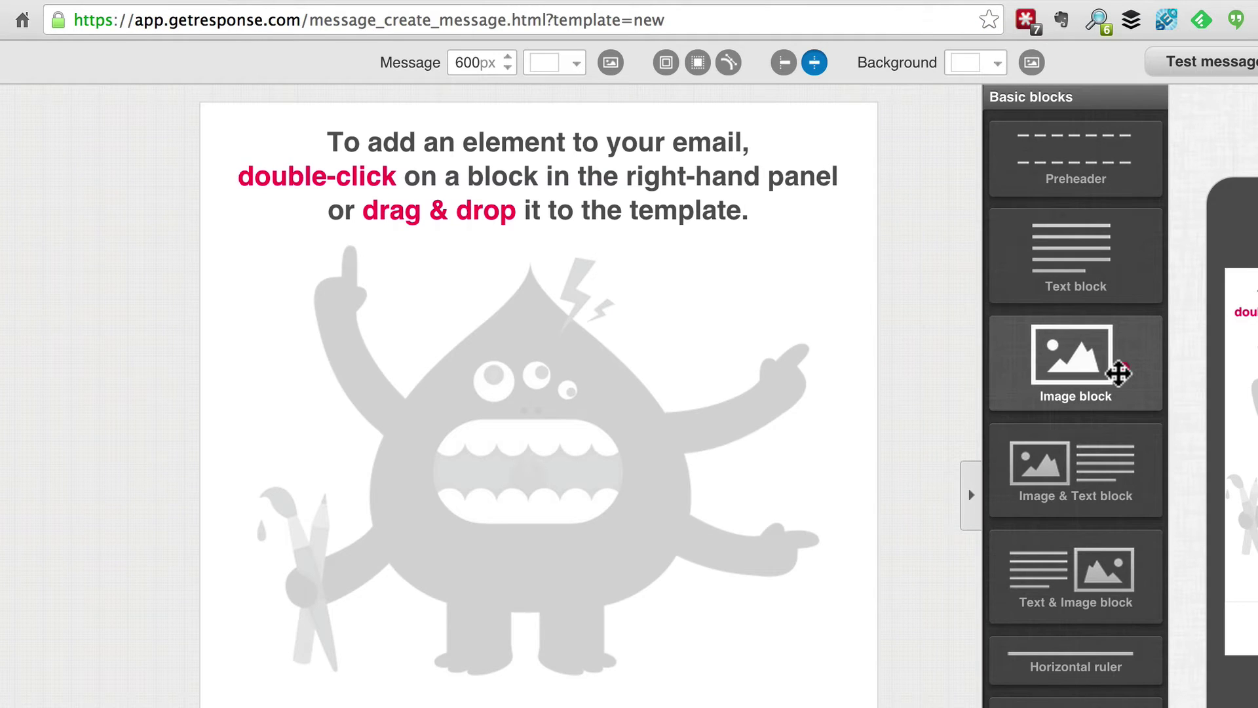
- Add an image block to the message area and fill it with the BAB-Logo picture from the account's own images
{"action": "left_click_drag", "start_coordinate": [1118, 372], "coordinate": [522, 168]}
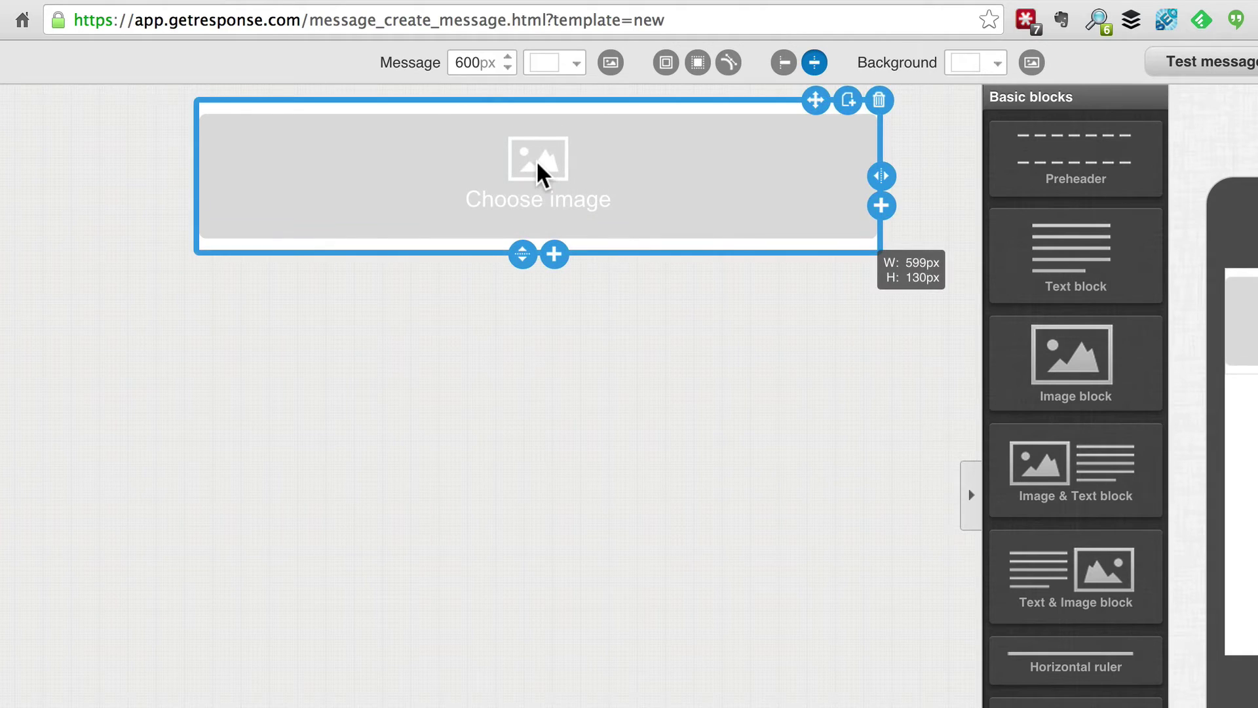
{"action": "left_click", "coordinate": [536, 161]}
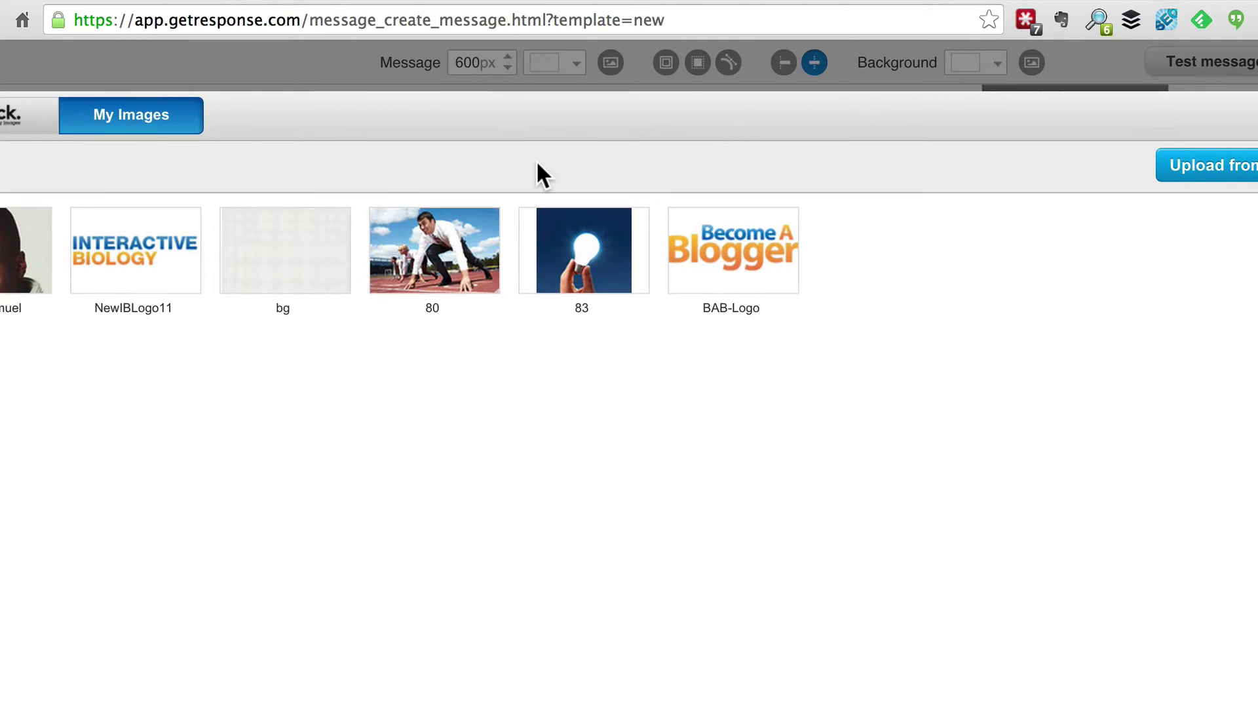
{"action": "mouse_move", "coordinate": [759, 247]}
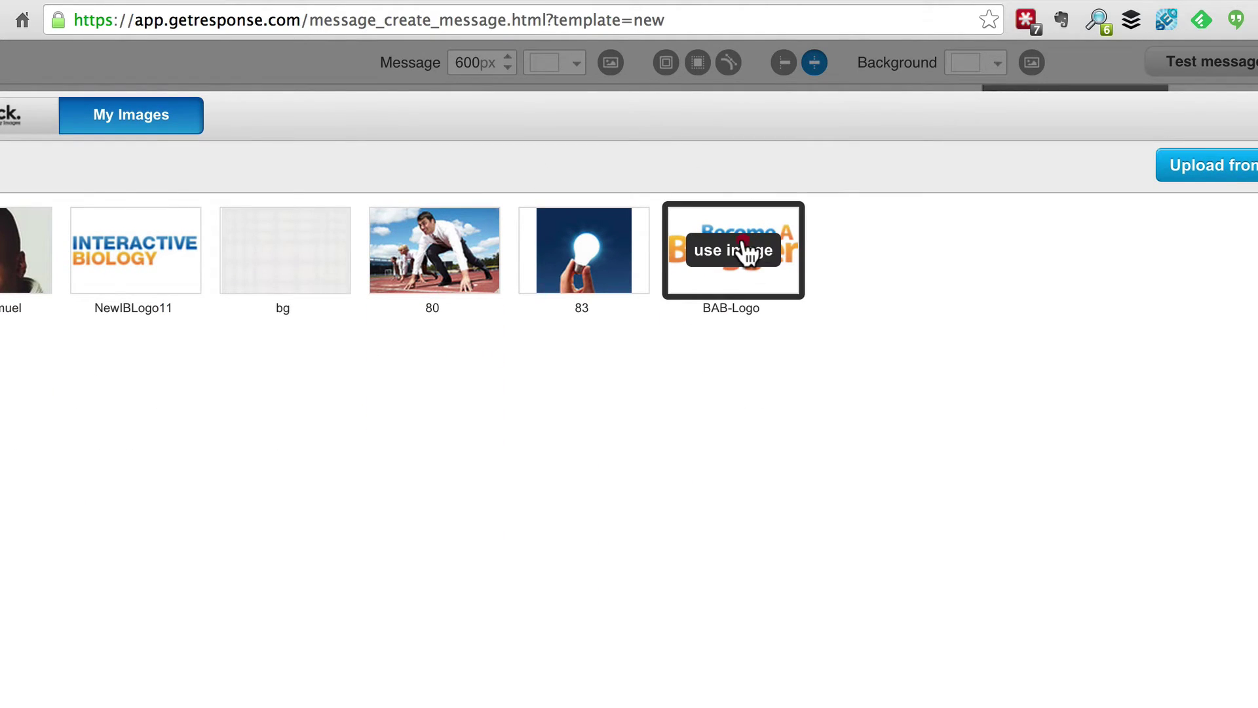
{"action": "left_click", "coordinate": [747, 251]}
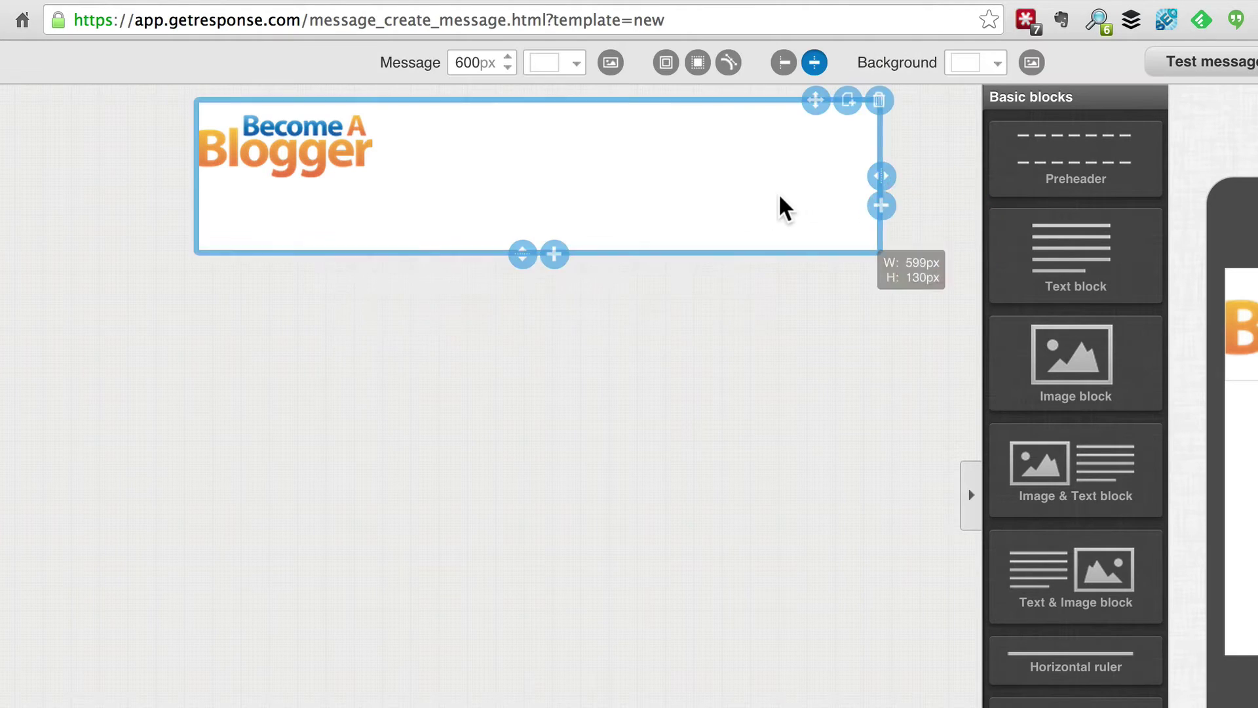
{"action": "left_click", "coordinate": [780, 205]}
{"action": "left_click", "coordinate": [915, 200]}
- Shrink the logo image block to about 157 px wide and 78 px high
{"action": "mouse_move", "coordinate": [798, 194]}
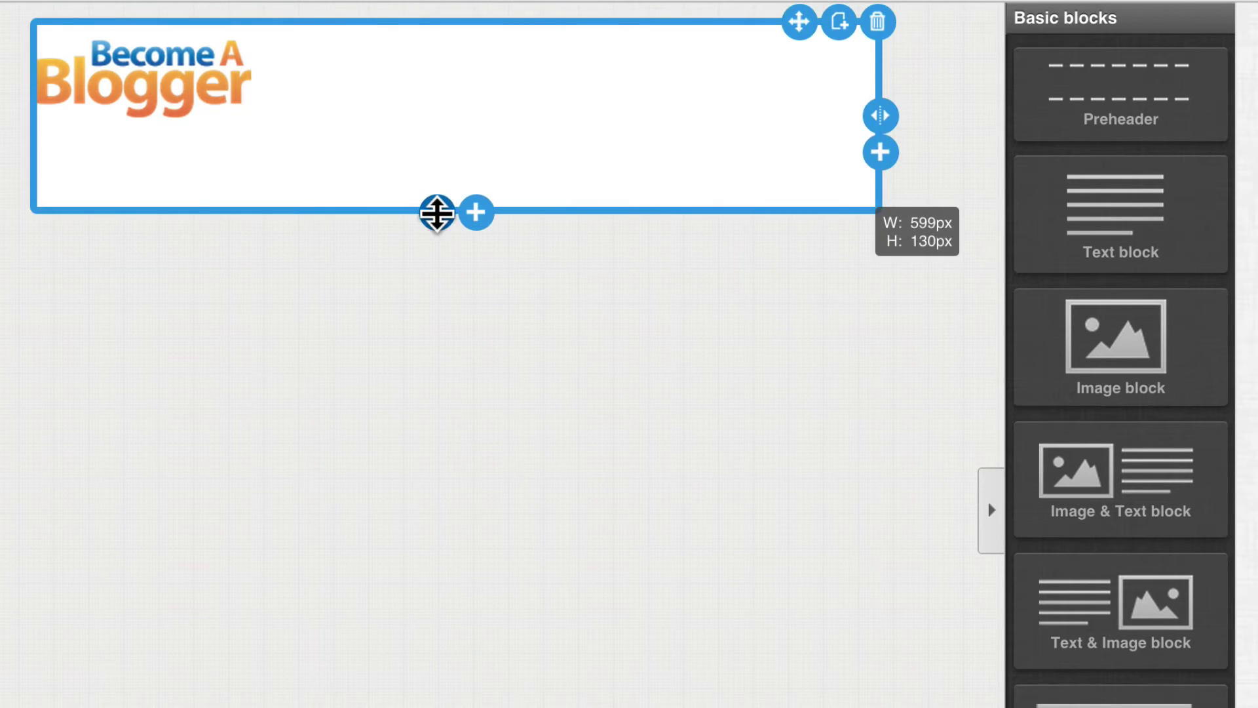
{"action": "left_click_drag", "start_coordinate": [437, 213], "coordinate": [441, 139]}
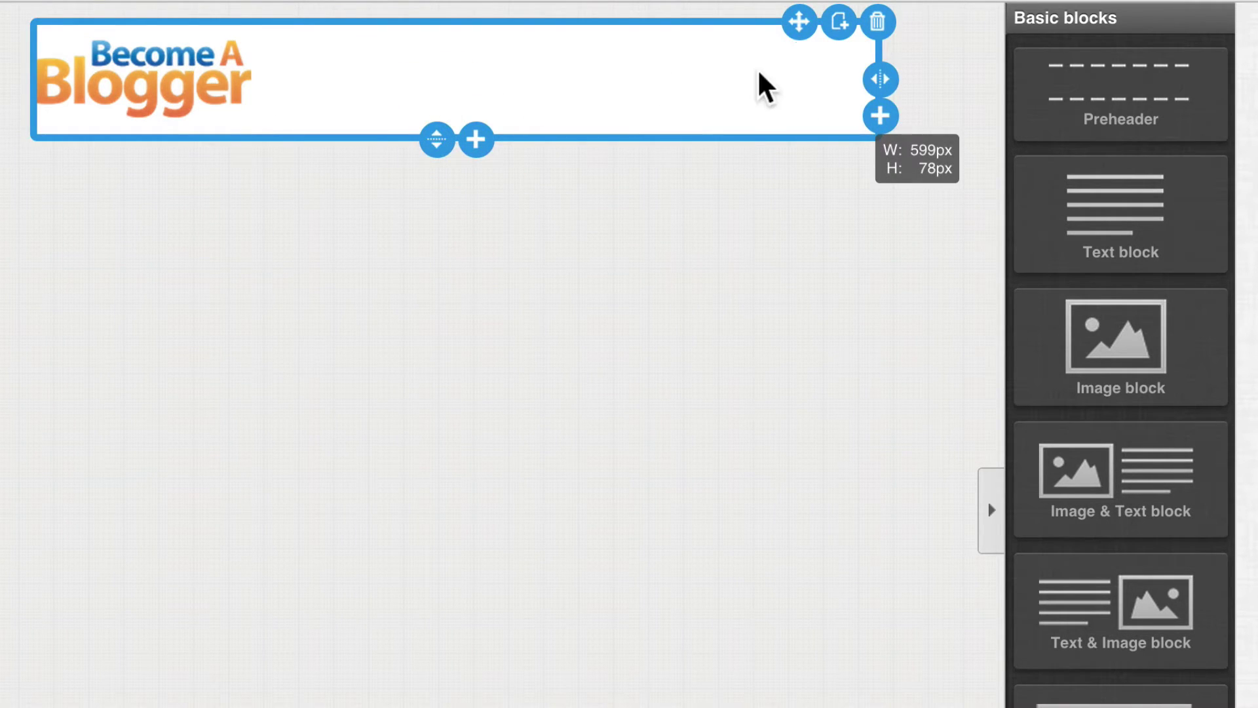
{"action": "left_click_drag", "start_coordinate": [879, 79], "coordinate": [268, 28]}
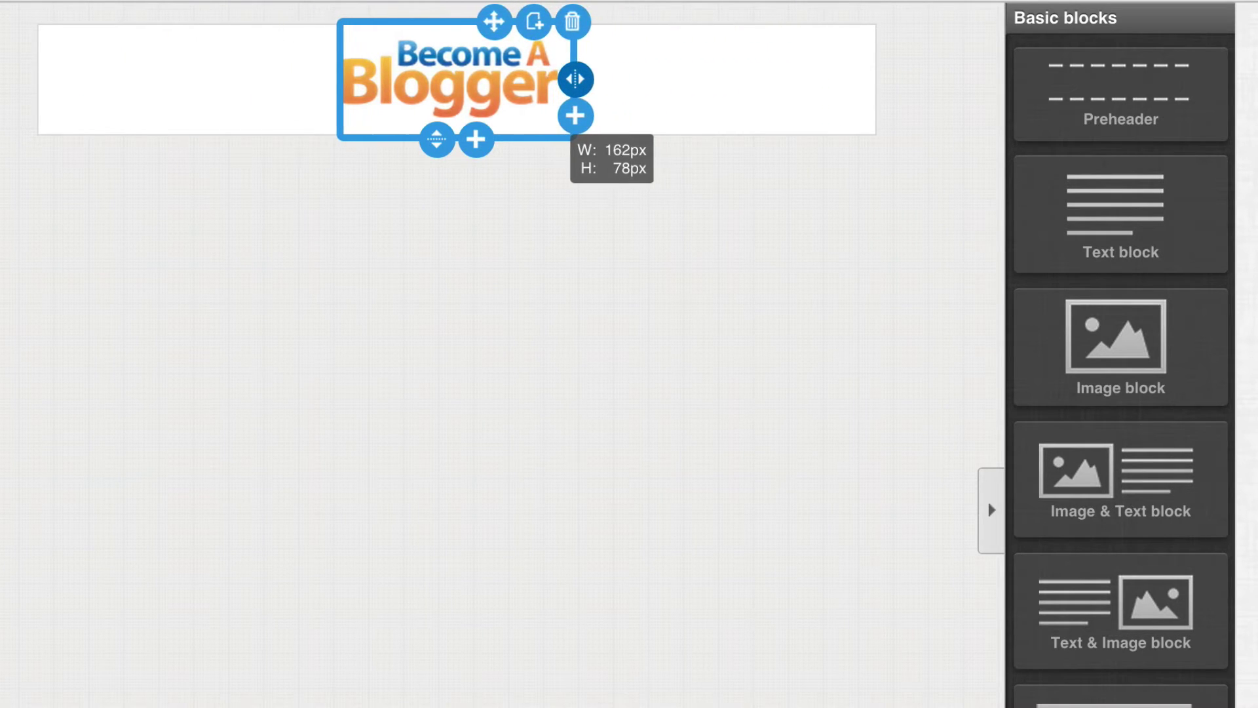
{"action": "left_click_drag", "start_coordinate": [575, 78], "coordinate": [571, 79]}
{"action": "left_click", "coordinate": [365, 39]}
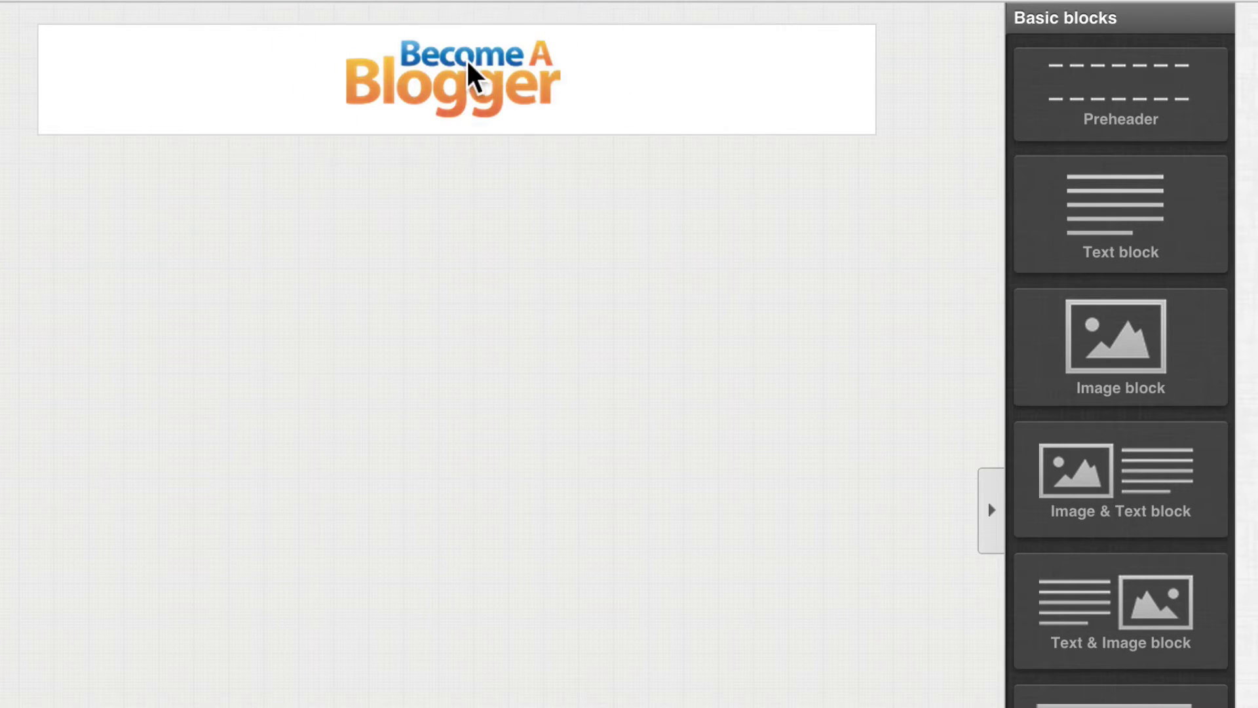
- Try the centre and right alignments on the logo block and settle on left alignment
{"action": "left_click", "coordinate": [545, 105]}
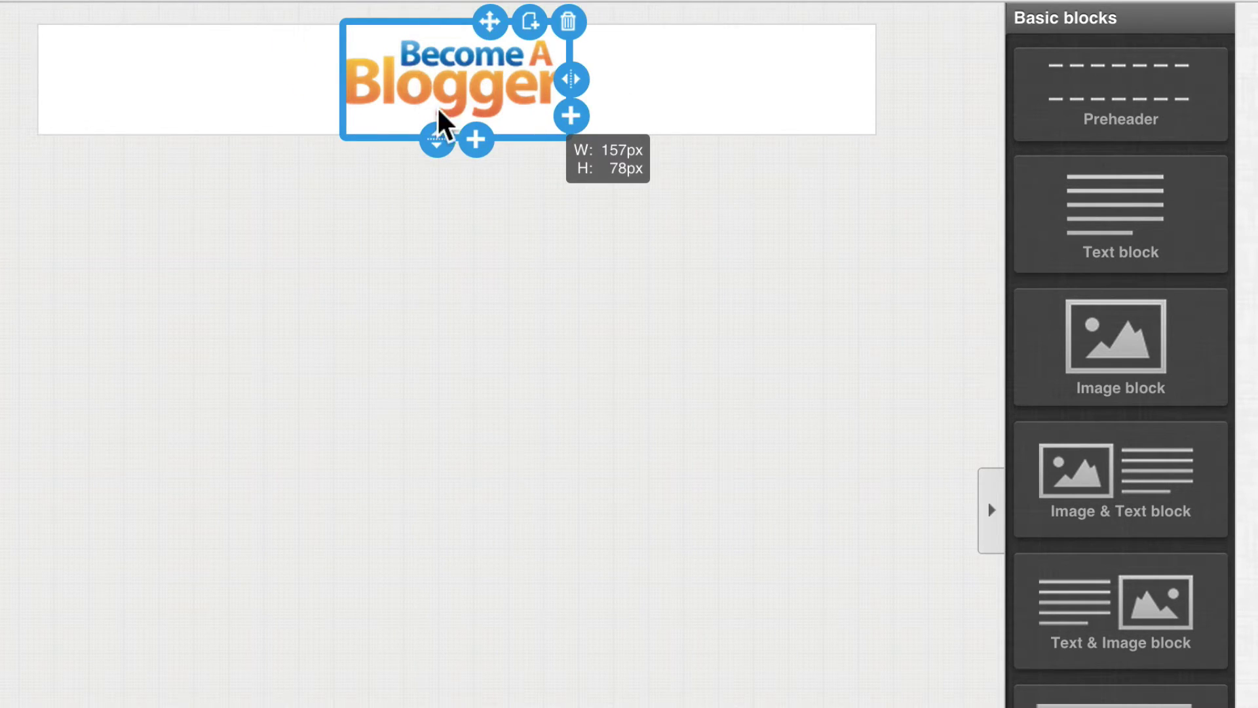
{"action": "left_click", "coordinate": [382, 112]}
{"action": "left_click", "coordinate": [481, 111]}
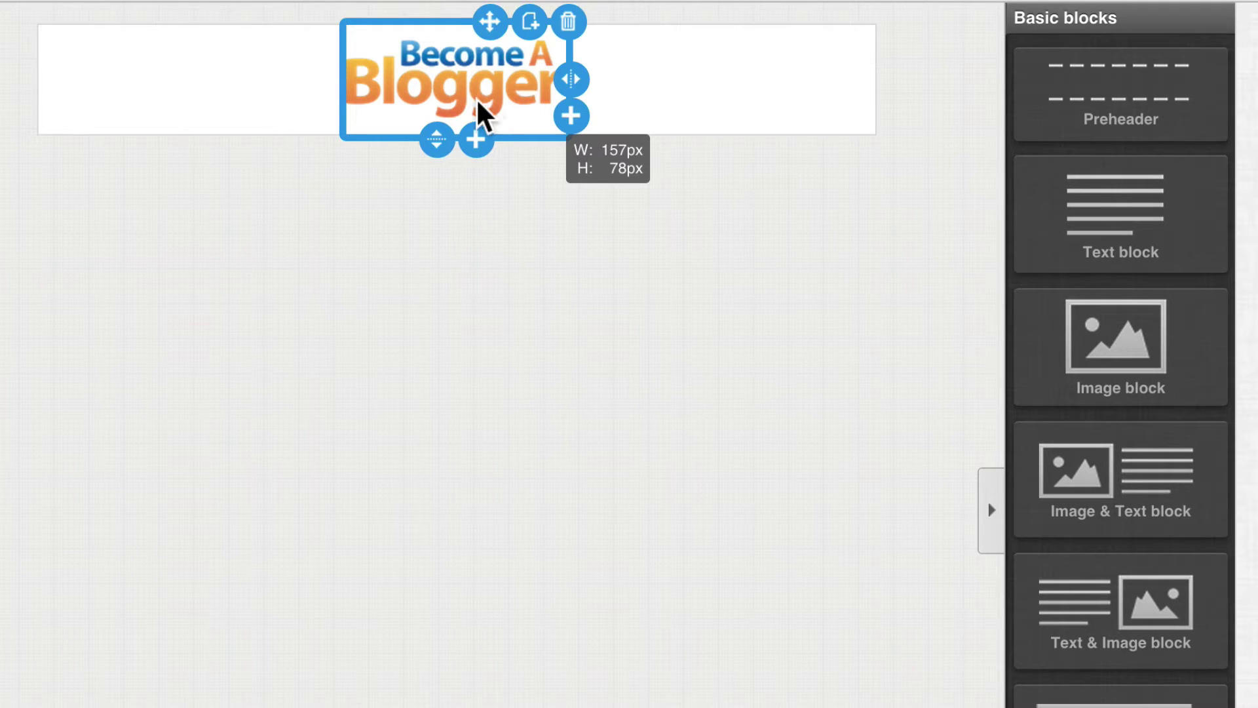
{"action": "left_click", "coordinate": [506, 68]}
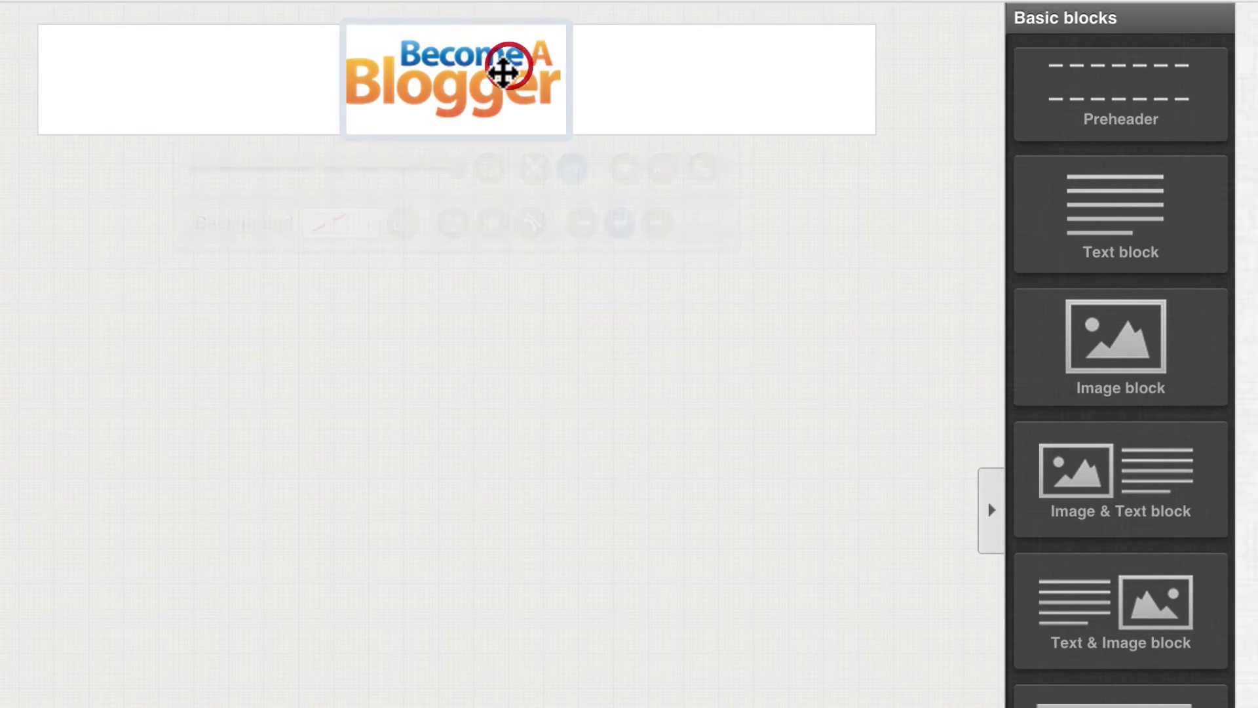
{"action": "left_click", "coordinate": [581, 223]}
{"action": "left_click", "coordinate": [620, 223]}
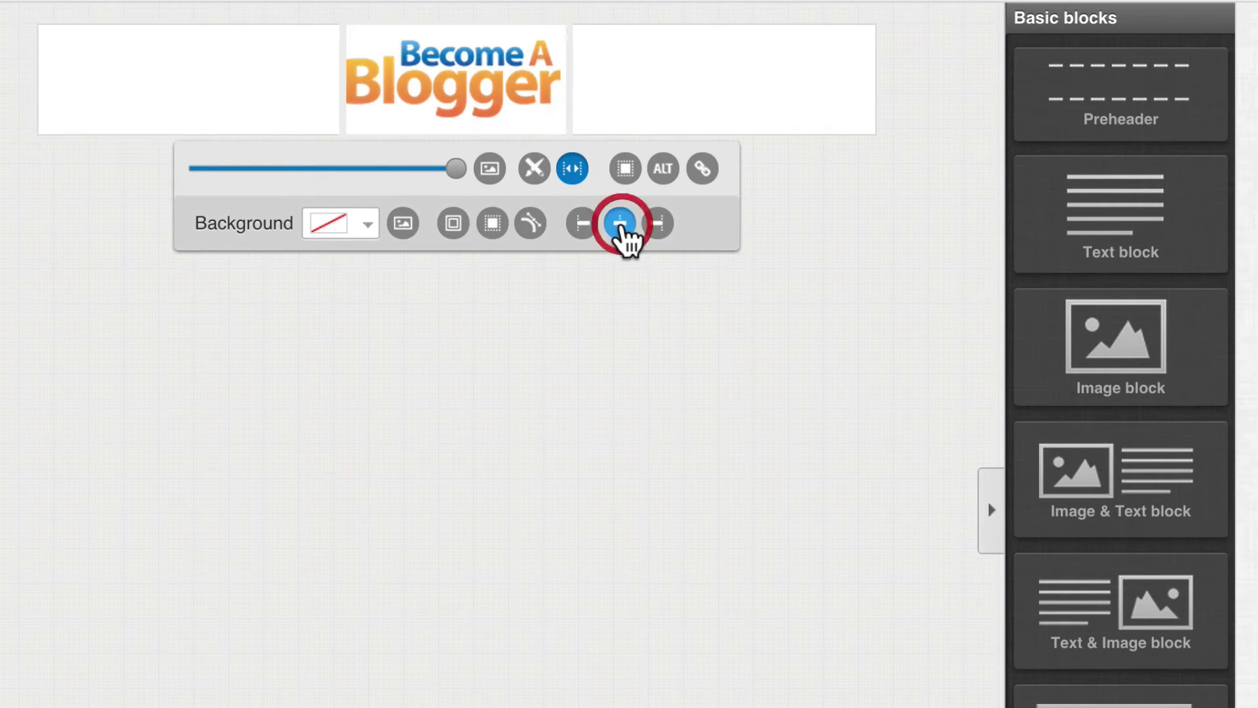
{"action": "left_click", "coordinate": [662, 224]}
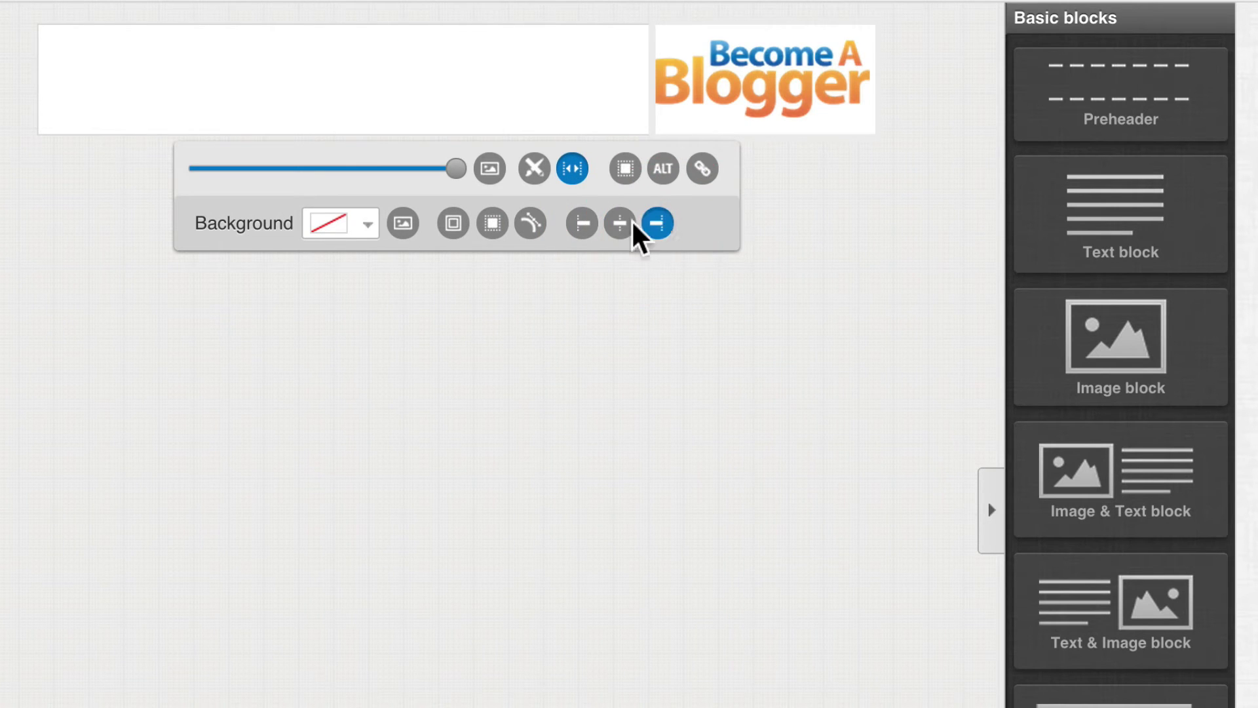
{"action": "left_click", "coordinate": [581, 224]}
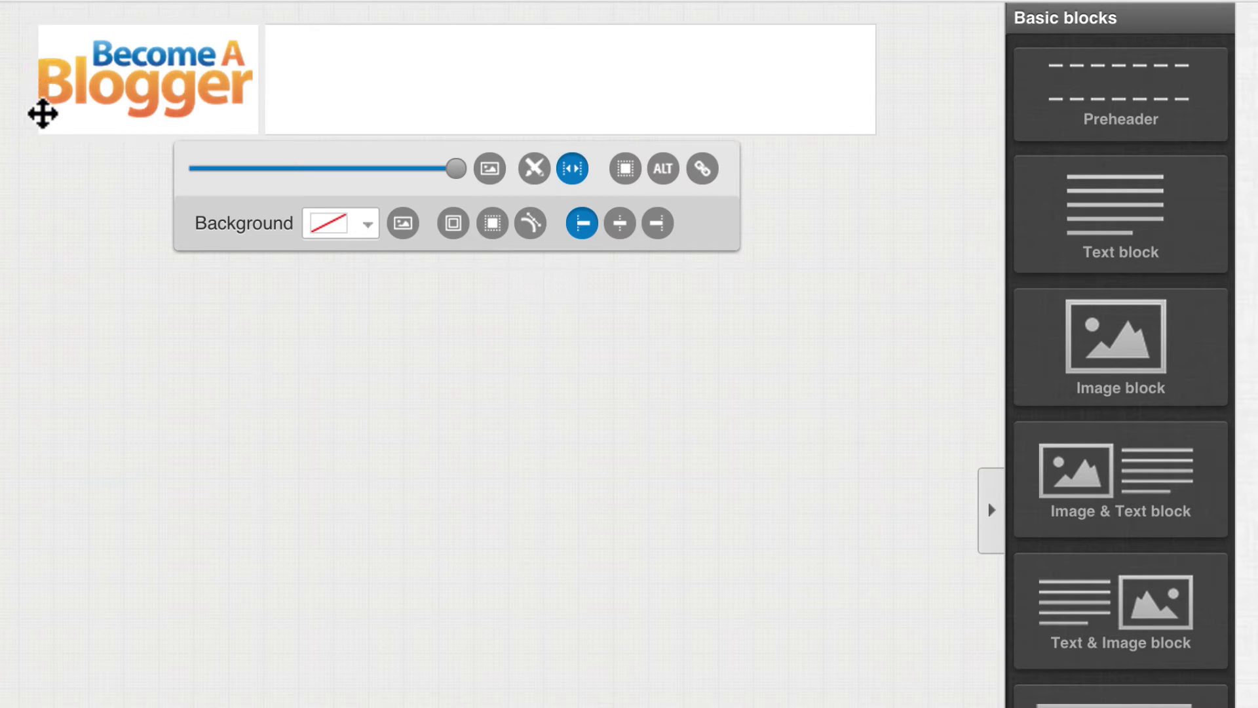
- Give the logo block 11 px of left-side padding and widen the block slightly to fit the whole logo
{"action": "left_click", "coordinate": [452, 224]}
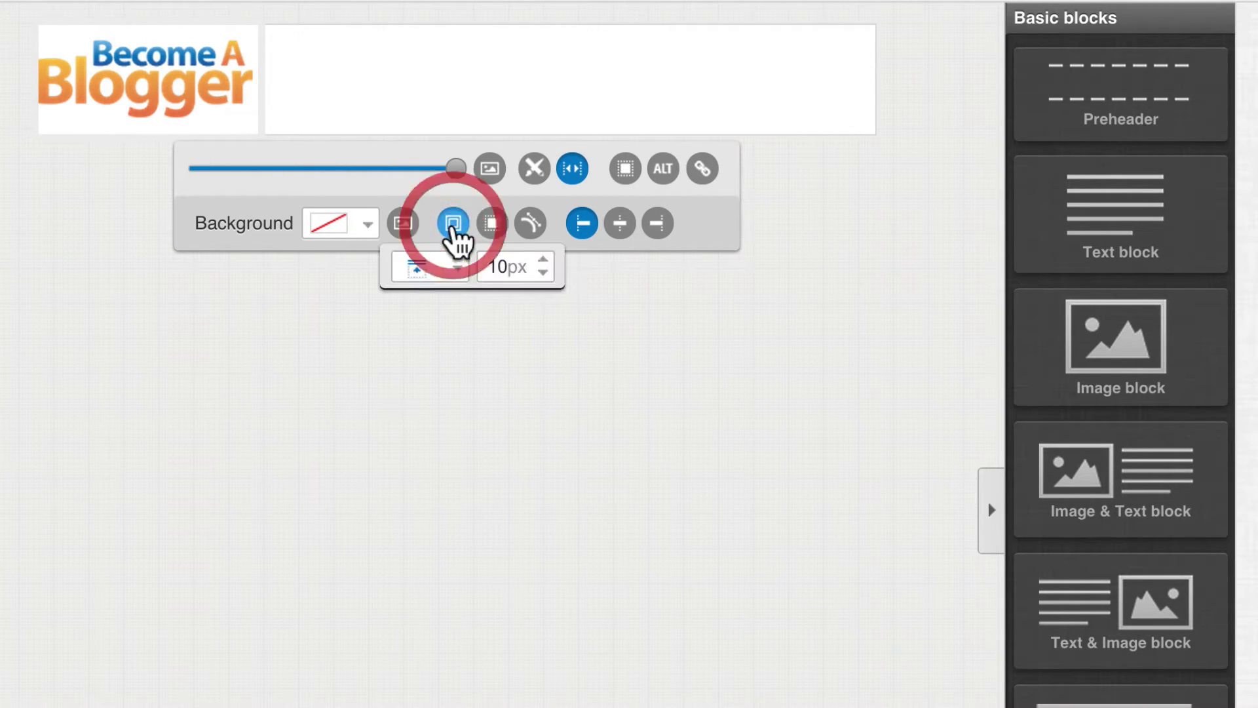
{"action": "left_click", "coordinate": [458, 269]}
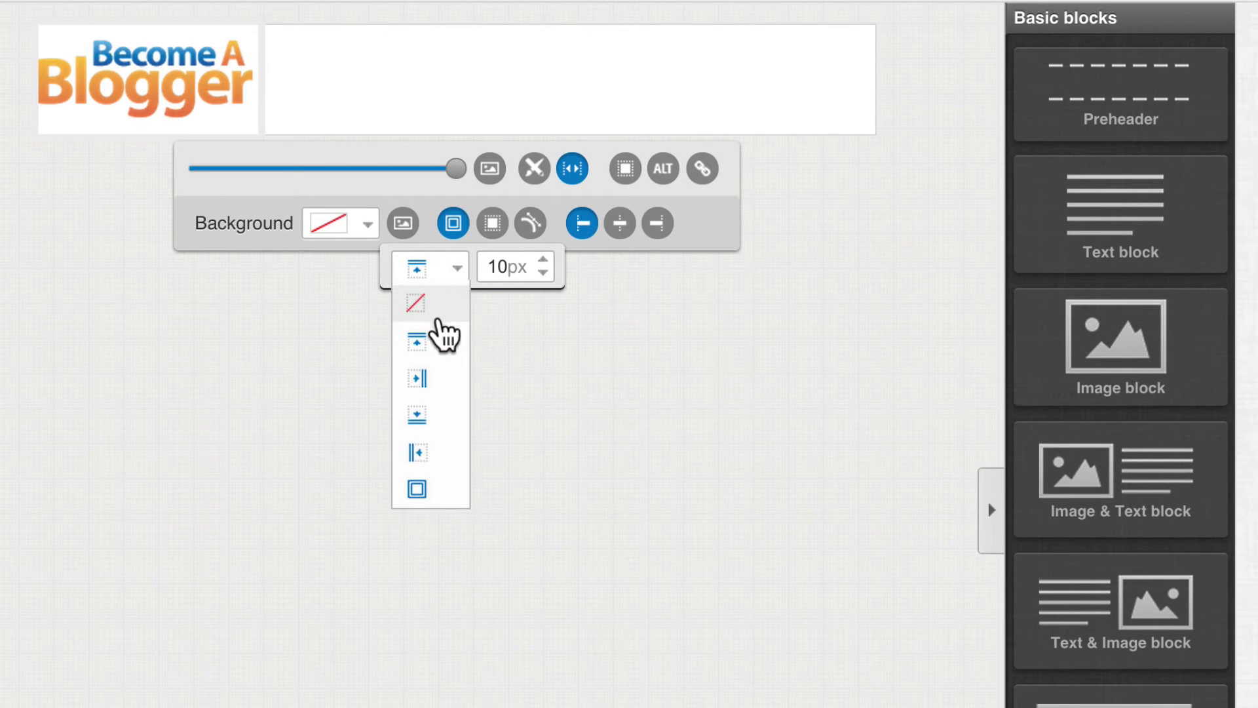
{"action": "left_click", "coordinate": [424, 458]}
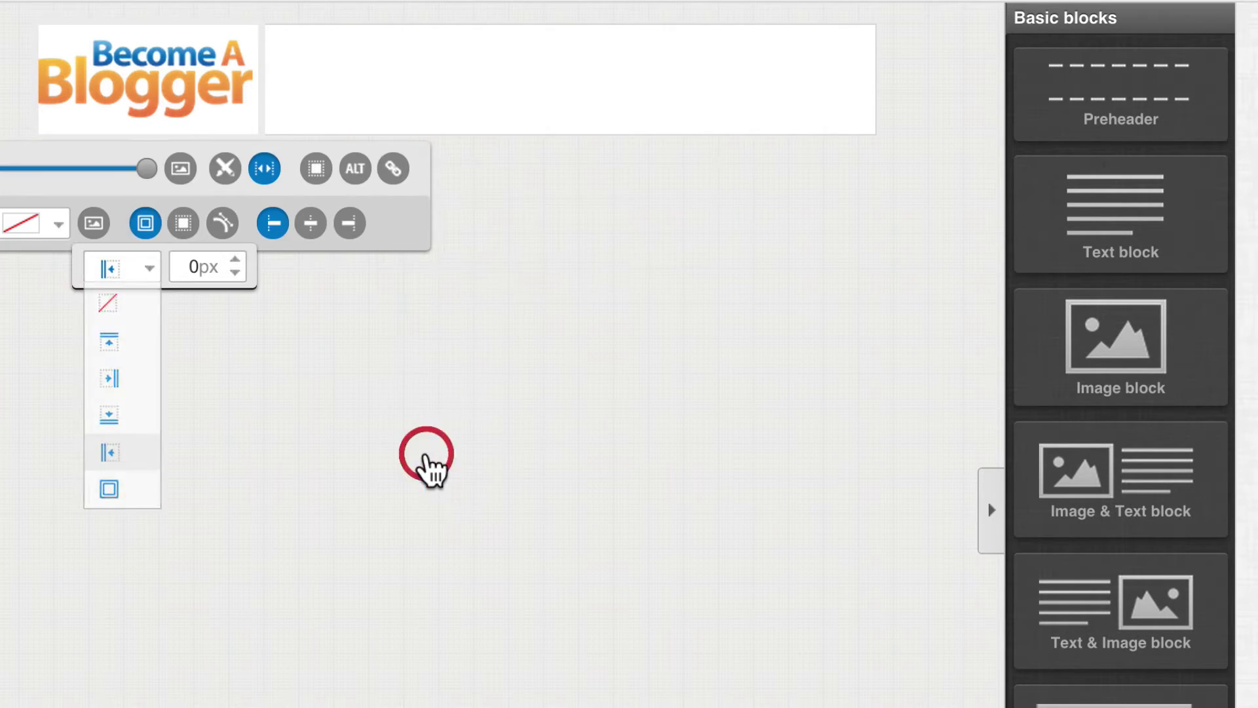
{"action": "left_click", "coordinate": [235, 260]}
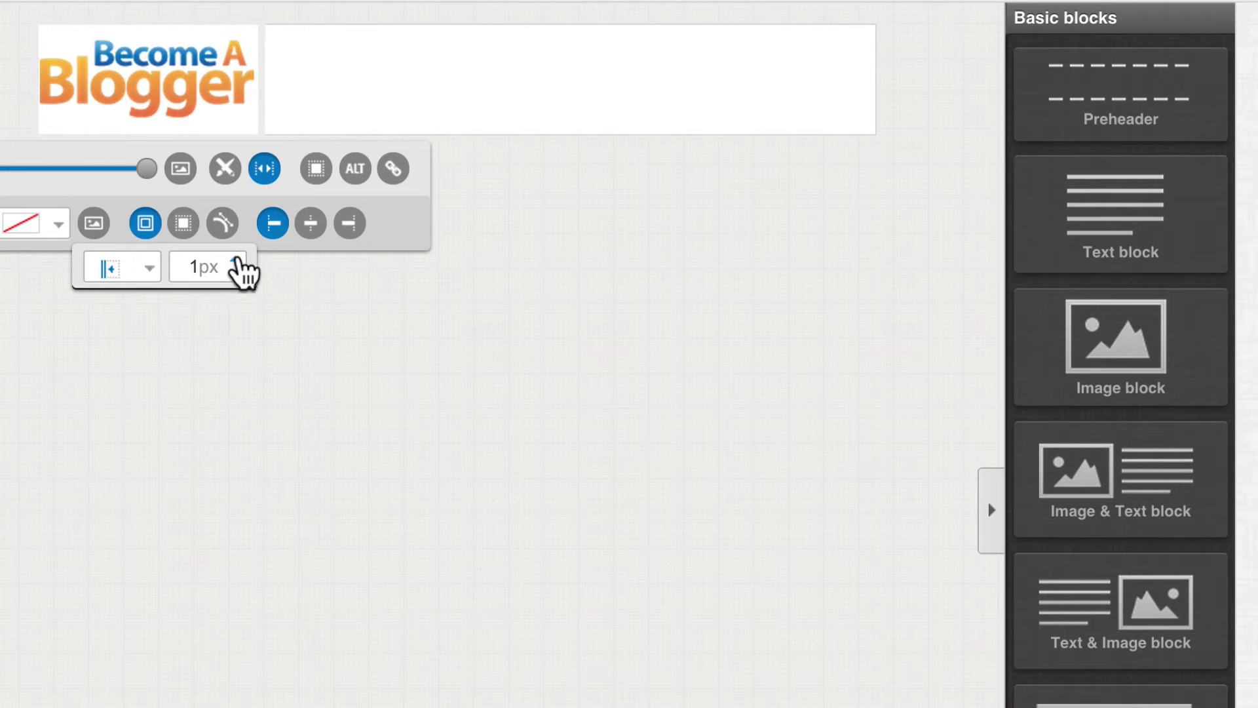
{"action": "left_click", "coordinate": [236, 261]}
{"action": "left_click", "coordinate": [236, 260]}
{"action": "left_click", "coordinate": [236, 260]}
{"action": "left_click", "coordinate": [236, 260]}
{"action": "left_click", "coordinate": [235, 260]}
{"action": "left_click", "coordinate": [236, 260]}
{"action": "left_click", "coordinate": [236, 260]}
{"action": "left_click", "coordinate": [236, 260]}
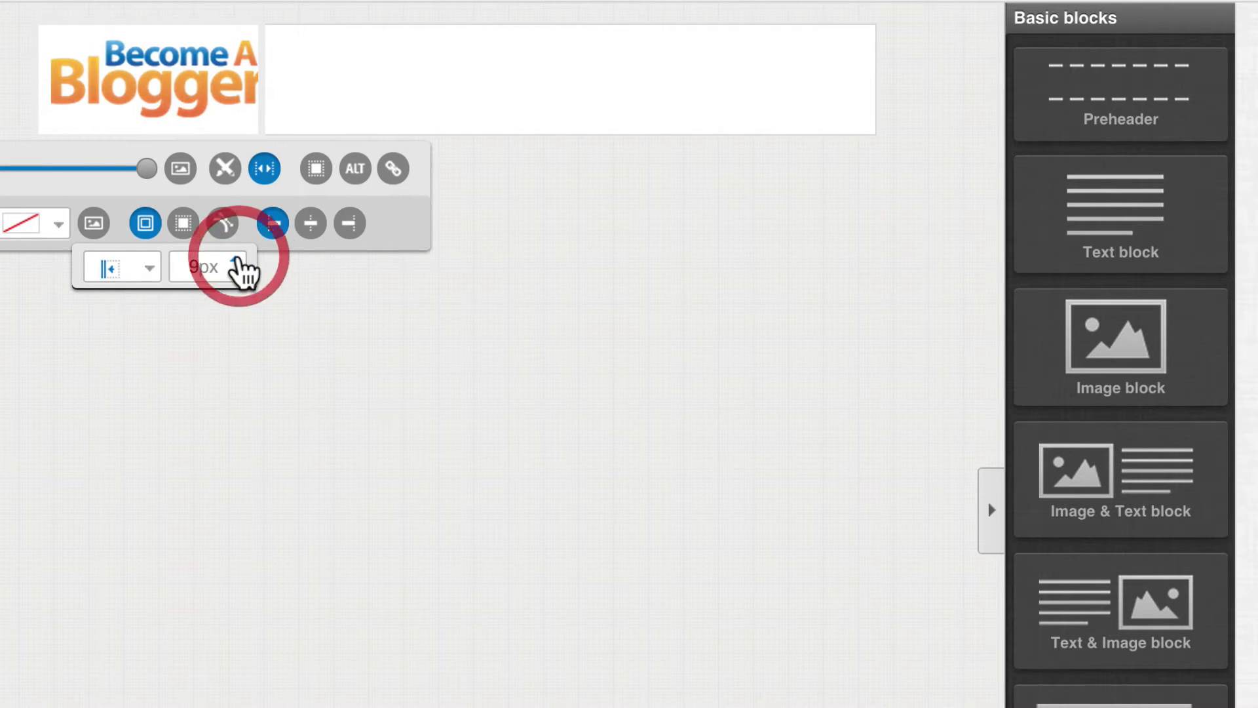
{"action": "left_click", "coordinate": [235, 260]}
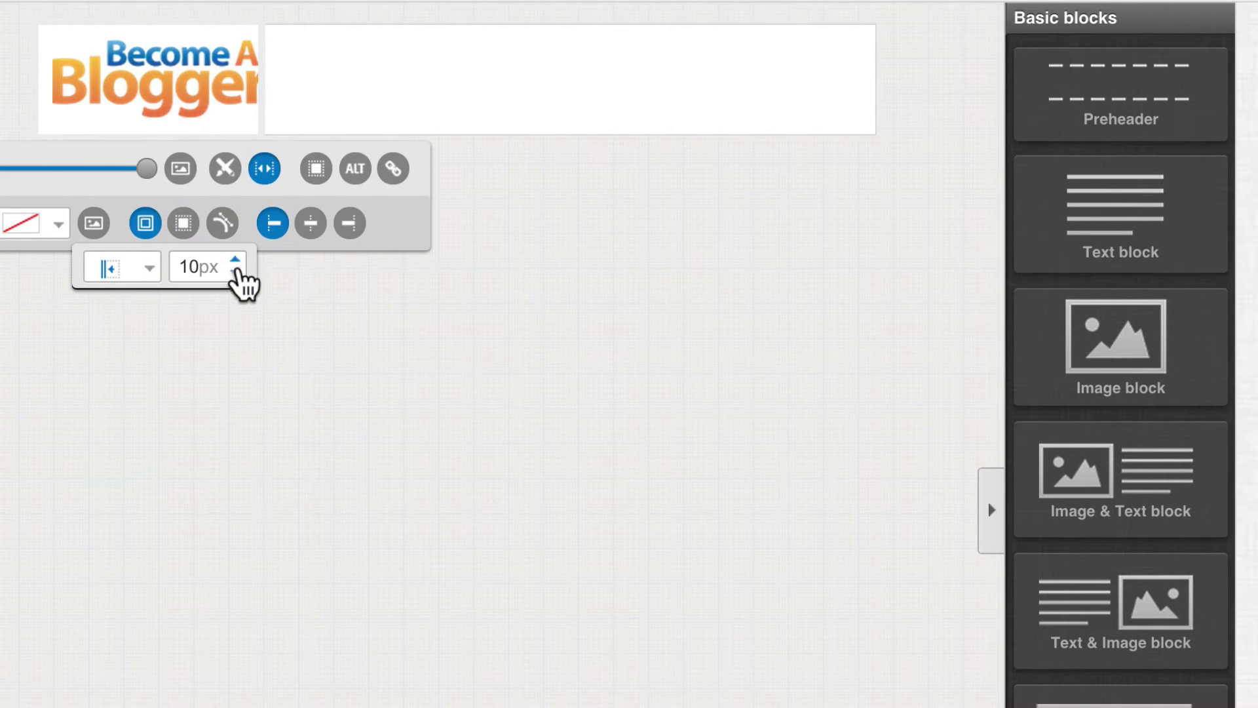
{"action": "left_click", "coordinate": [236, 260]}
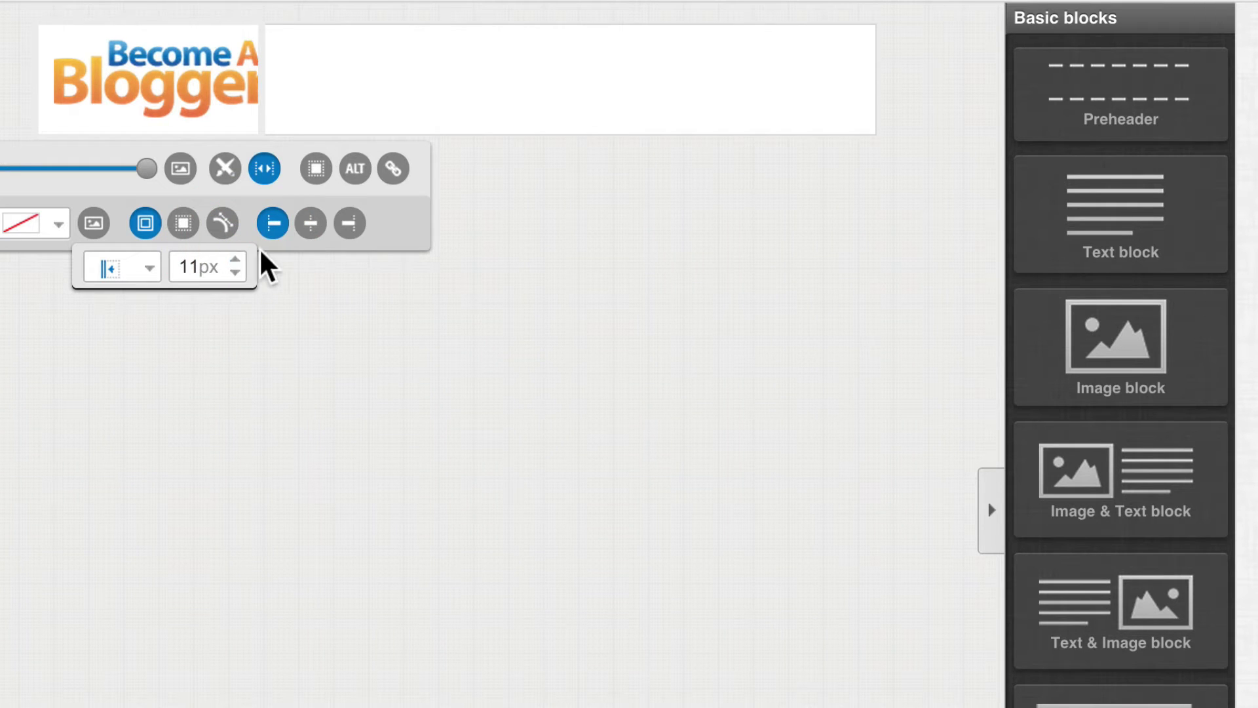
{"action": "left_click", "coordinate": [508, 303]}
{"action": "mouse_move", "coordinate": [258, 79]}
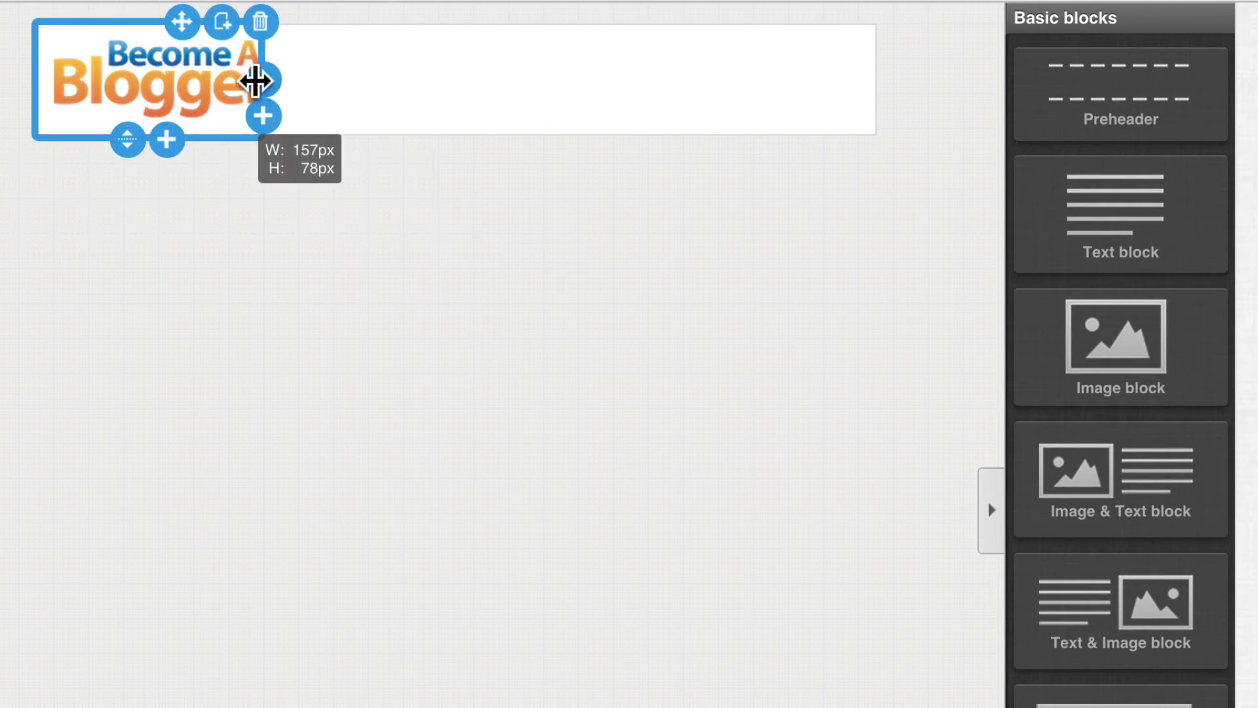
{"action": "left_click_drag", "start_coordinate": [265, 80], "coordinate": [286, 85]}
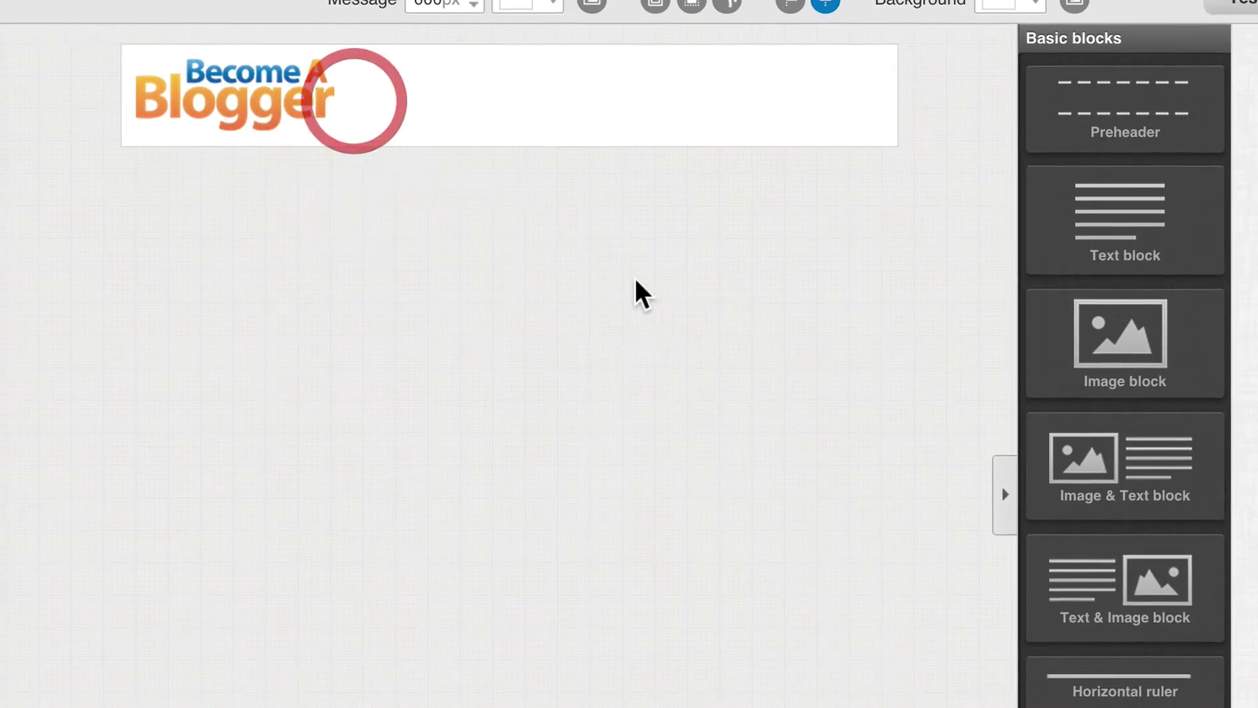
- Change the logo block's alignment to centre so the logo sits in the middle of the message header
{"action": "left_click", "coordinate": [654, 297]}
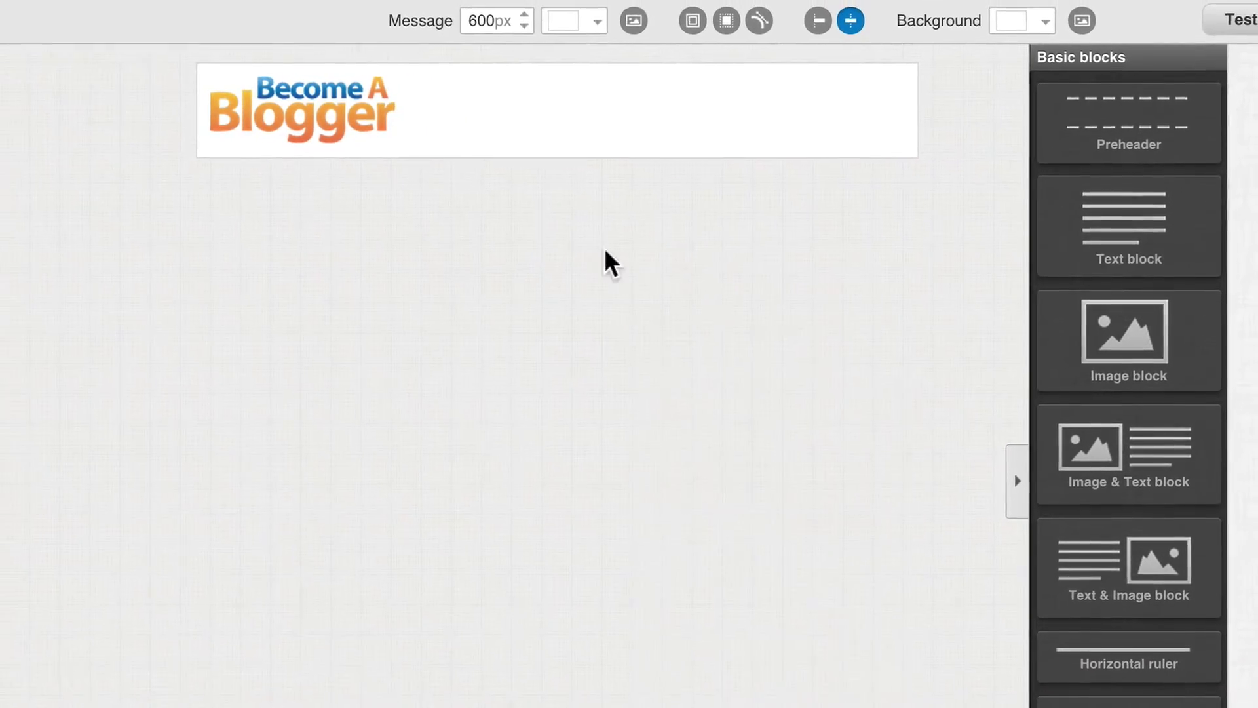
{"action": "mouse_move", "coordinate": [327, 45]}
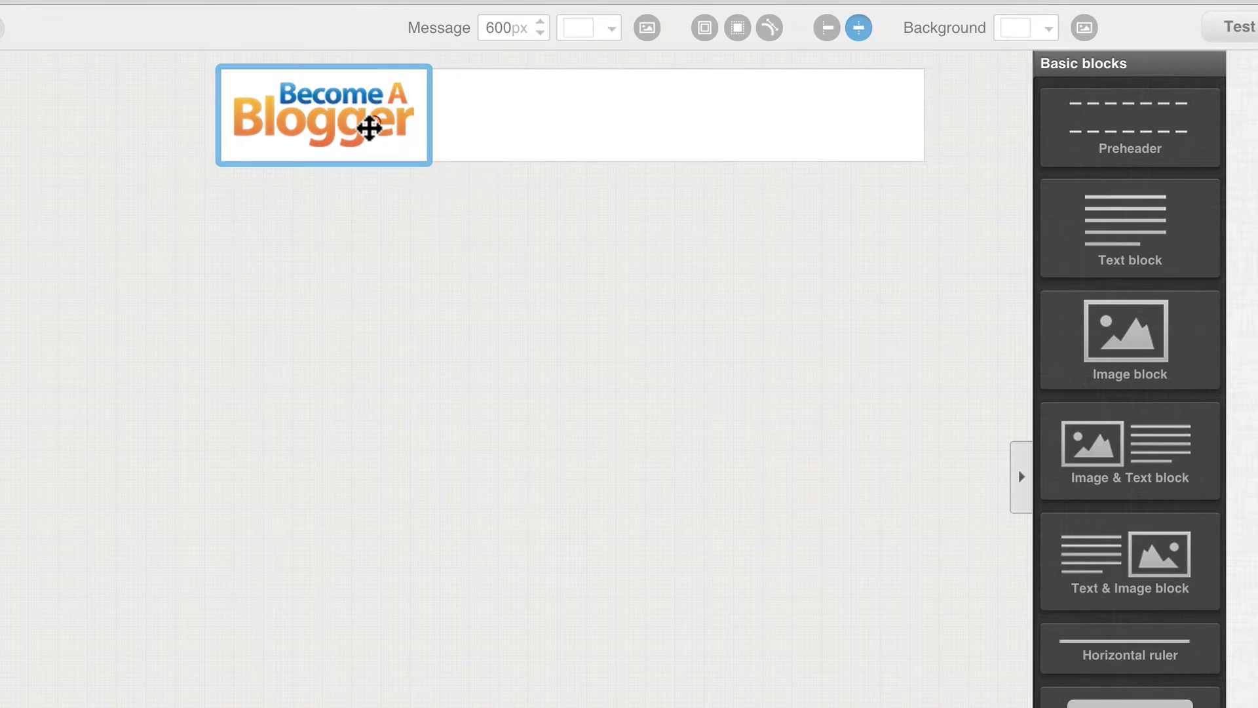
{"action": "left_click", "coordinate": [367, 128]}
{"action": "left_click", "coordinate": [461, 236]}
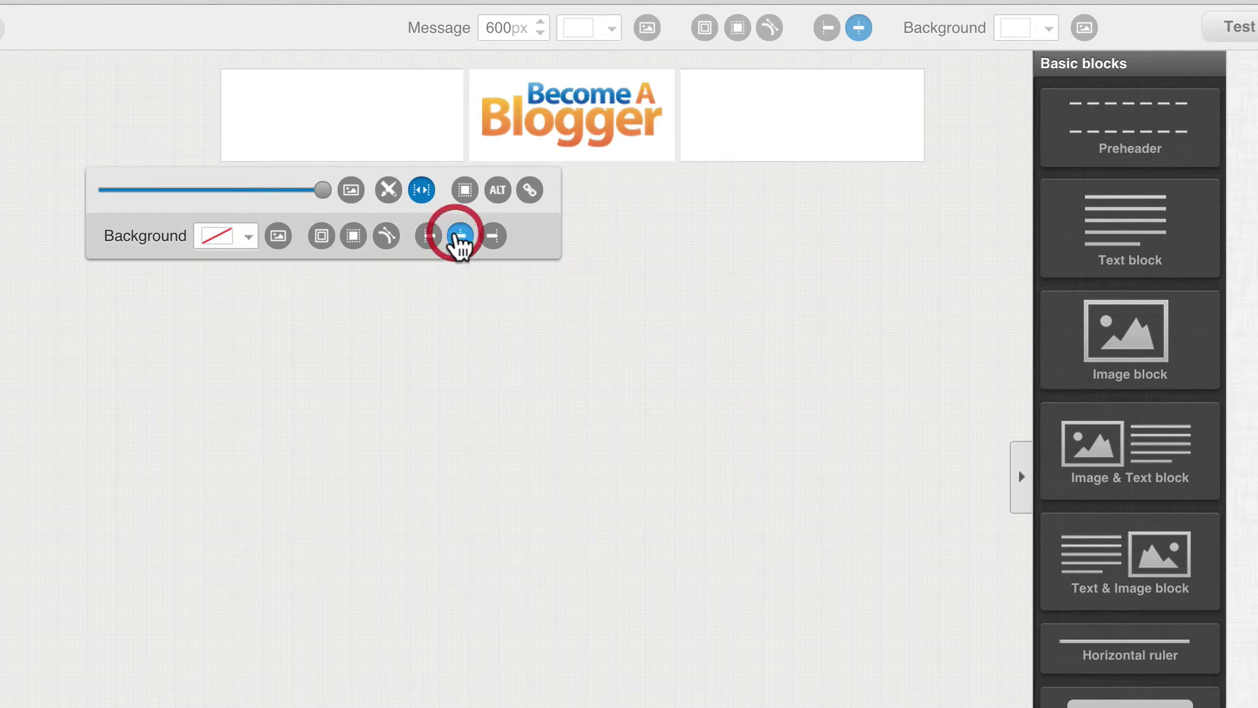
{"action": "left_click", "coordinate": [765, 260]}
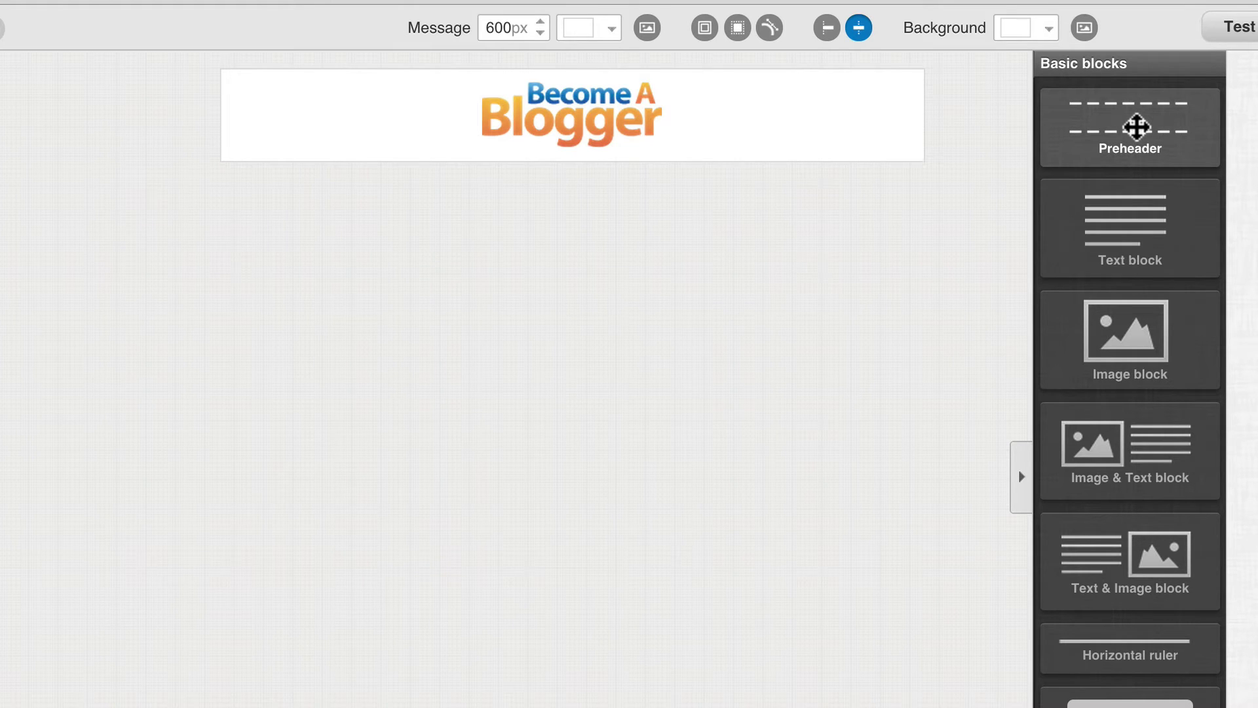
- Add a preheader above the logo and a horizontal ruler directly below it
{"action": "left_click_drag", "start_coordinate": [1135, 126], "coordinate": [685, 57]}
{"action": "mouse_move", "coordinate": [521, 102]}
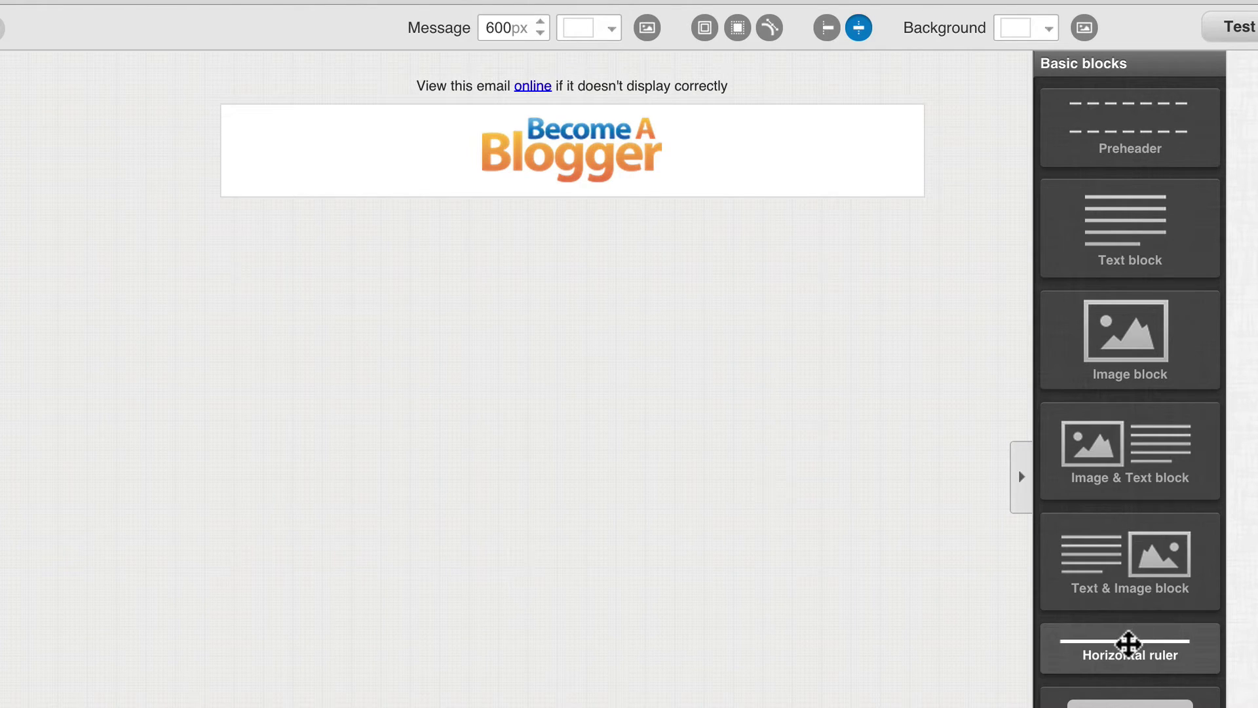
{"action": "left_click_drag", "start_coordinate": [1125, 639], "coordinate": [606, 212]}
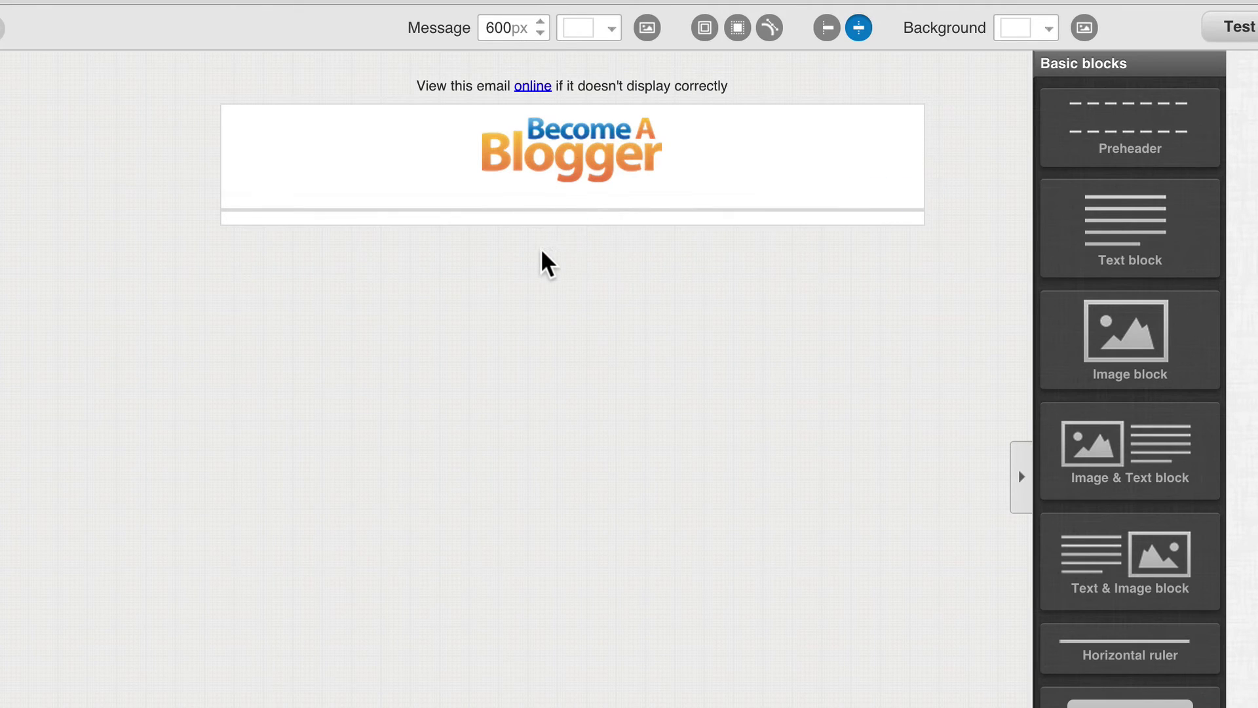
- Set the horizontal ruler's line thickness to 1 px and accept the light grey colour DDDDDD
{"action": "left_click", "coordinate": [638, 207]}
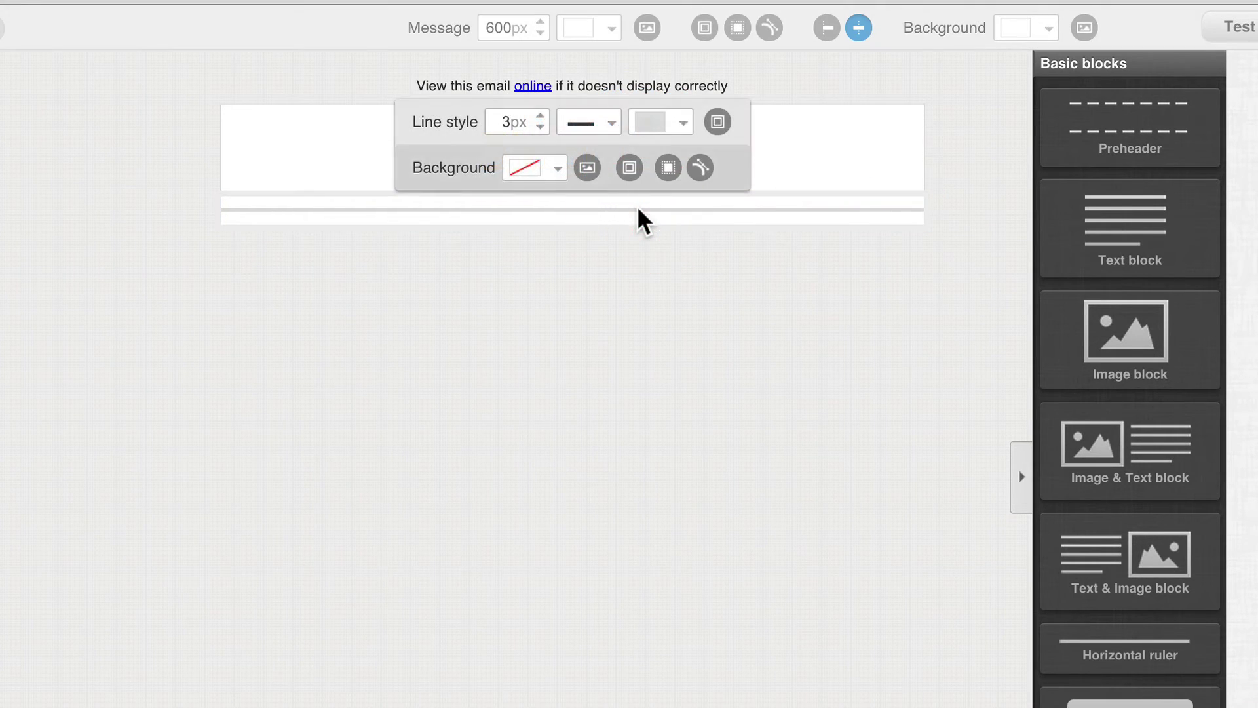
{"action": "left_click", "coordinate": [540, 127]}
{"action": "left_click", "coordinate": [539, 127]}
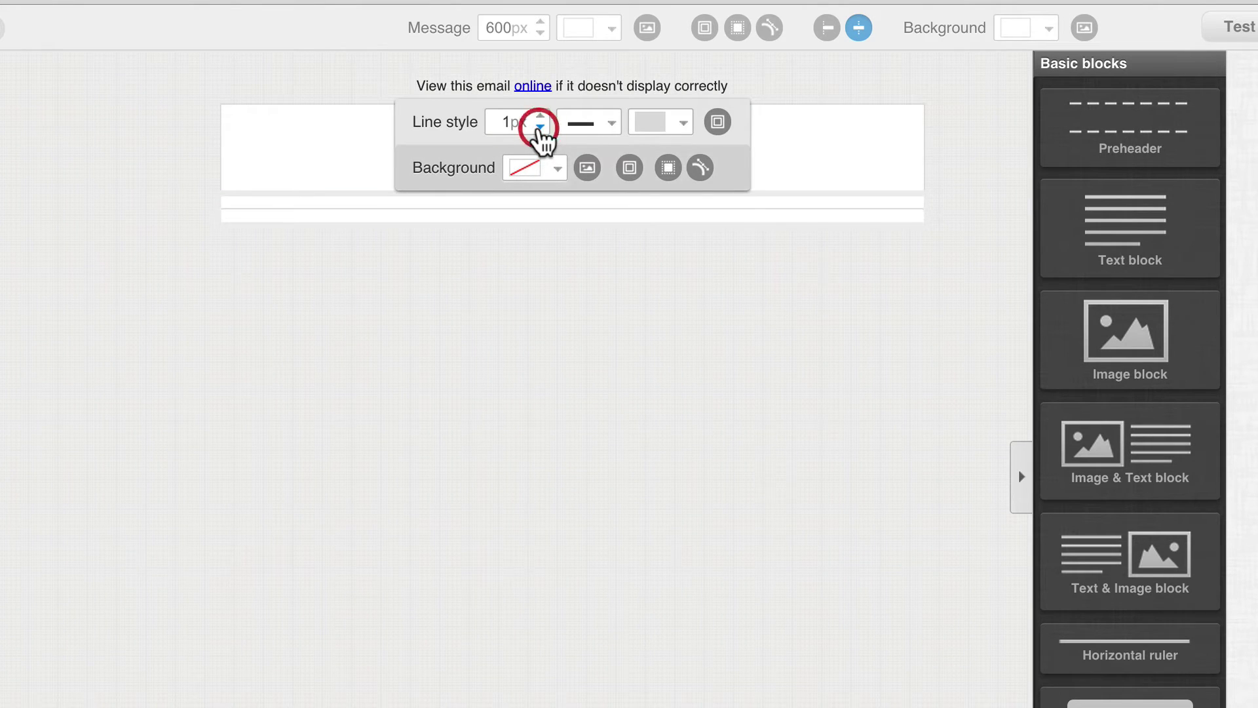
{"action": "left_click", "coordinate": [686, 128]}
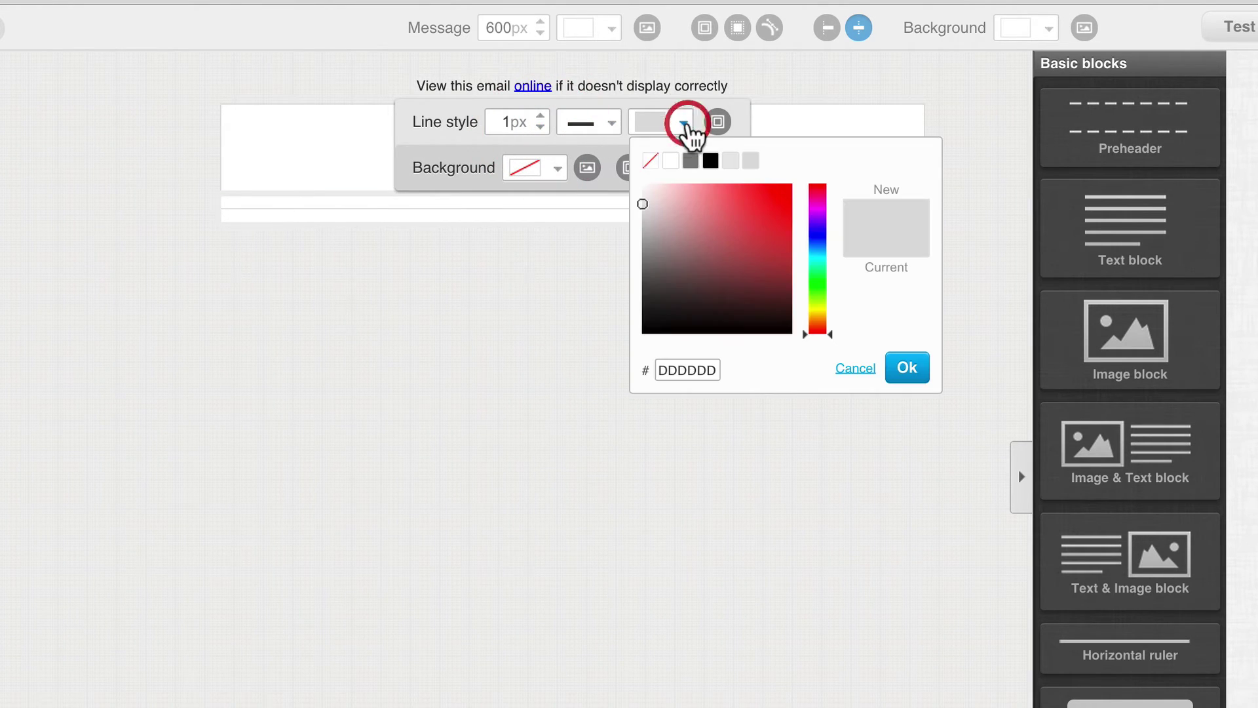
{"action": "left_click", "coordinate": [911, 370]}
{"action": "left_click", "coordinate": [968, 298]}
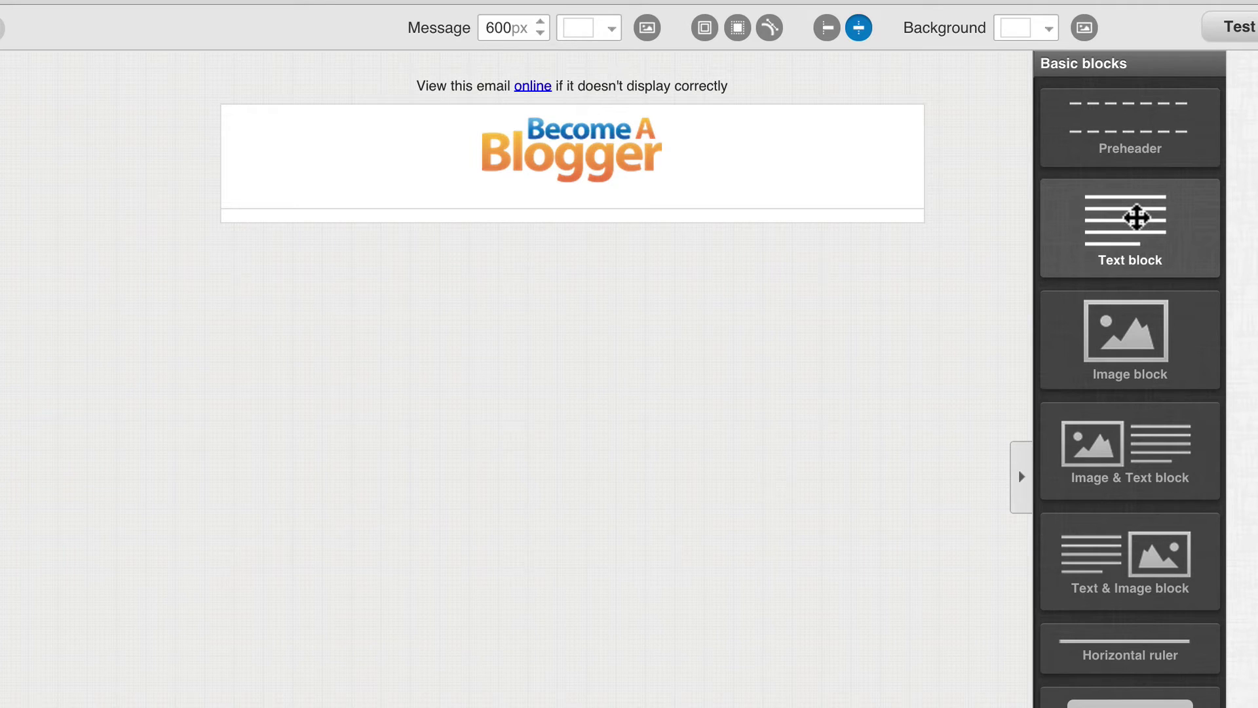
- Add a text block below the ruler and delete its "Lorem ipsum dolor sit amet" heading
{"action": "left_click_drag", "start_coordinate": [1137, 217], "coordinate": [516, 305]}
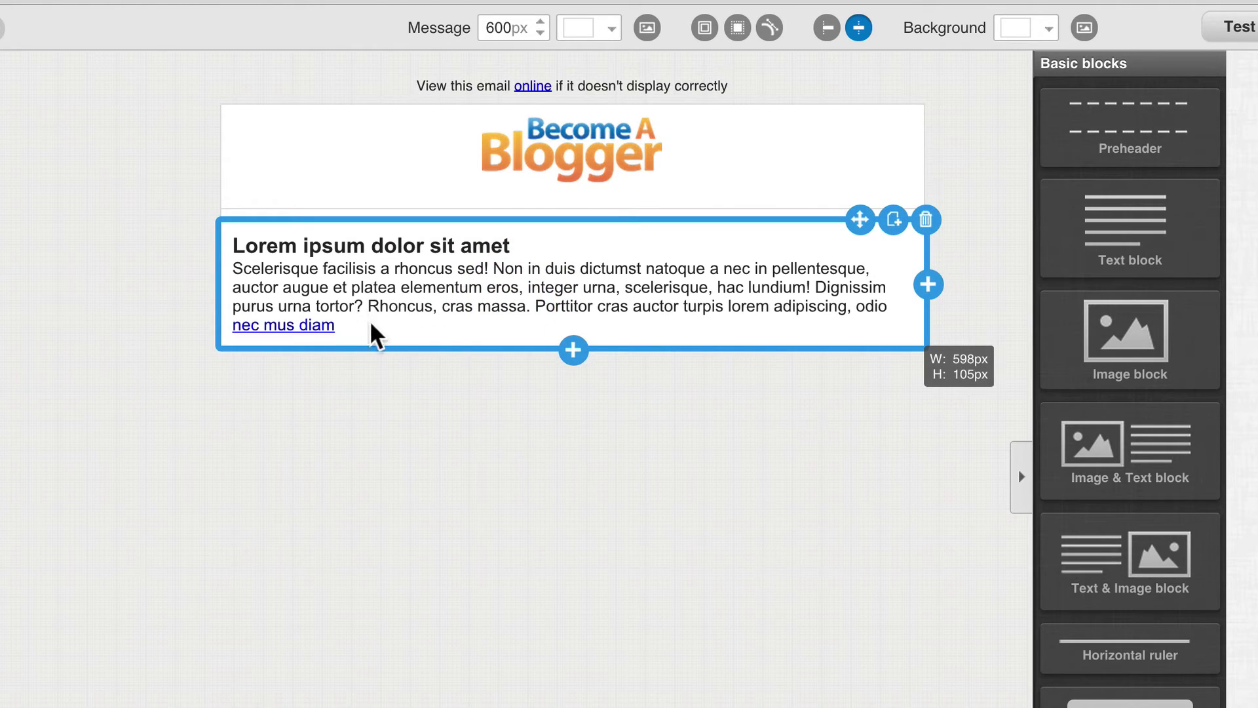
{"action": "left_click", "coordinate": [354, 335]}
{"action": "left_click", "coordinate": [352, 326]}
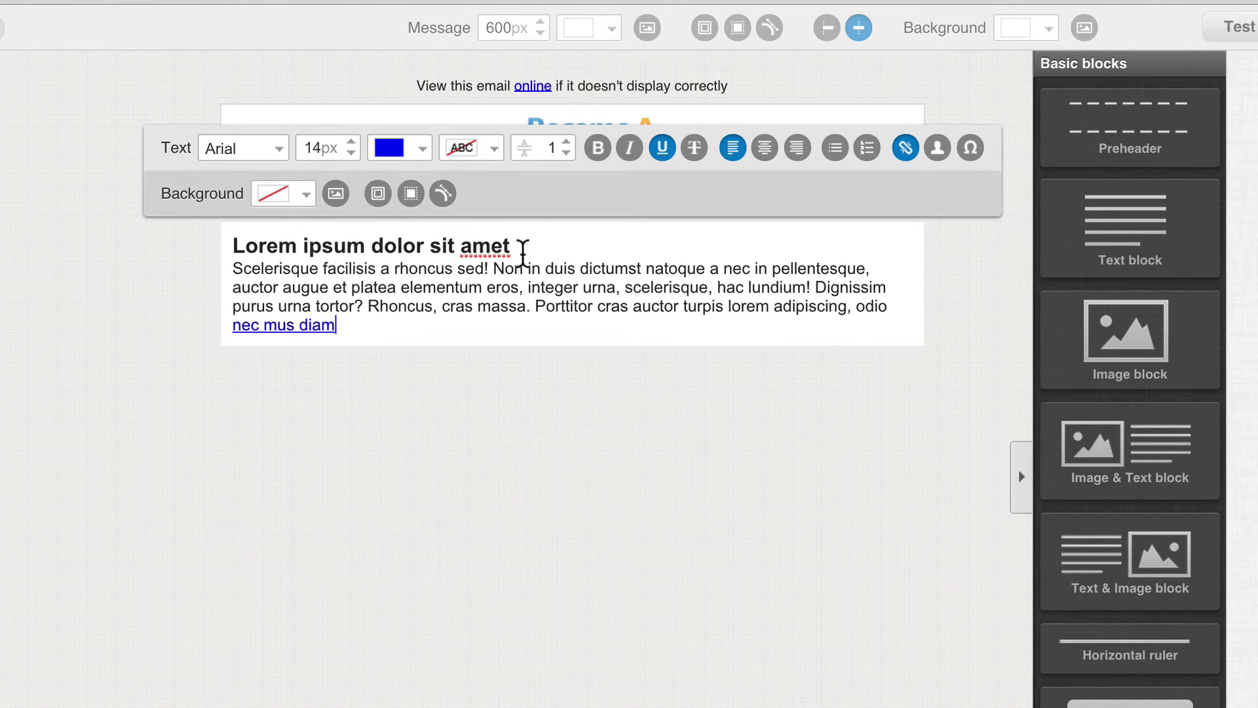
{"action": "left_click_drag", "start_coordinate": [523, 248], "coordinate": [223, 244]}
{"action": "left_click", "coordinate": [203, 244]}
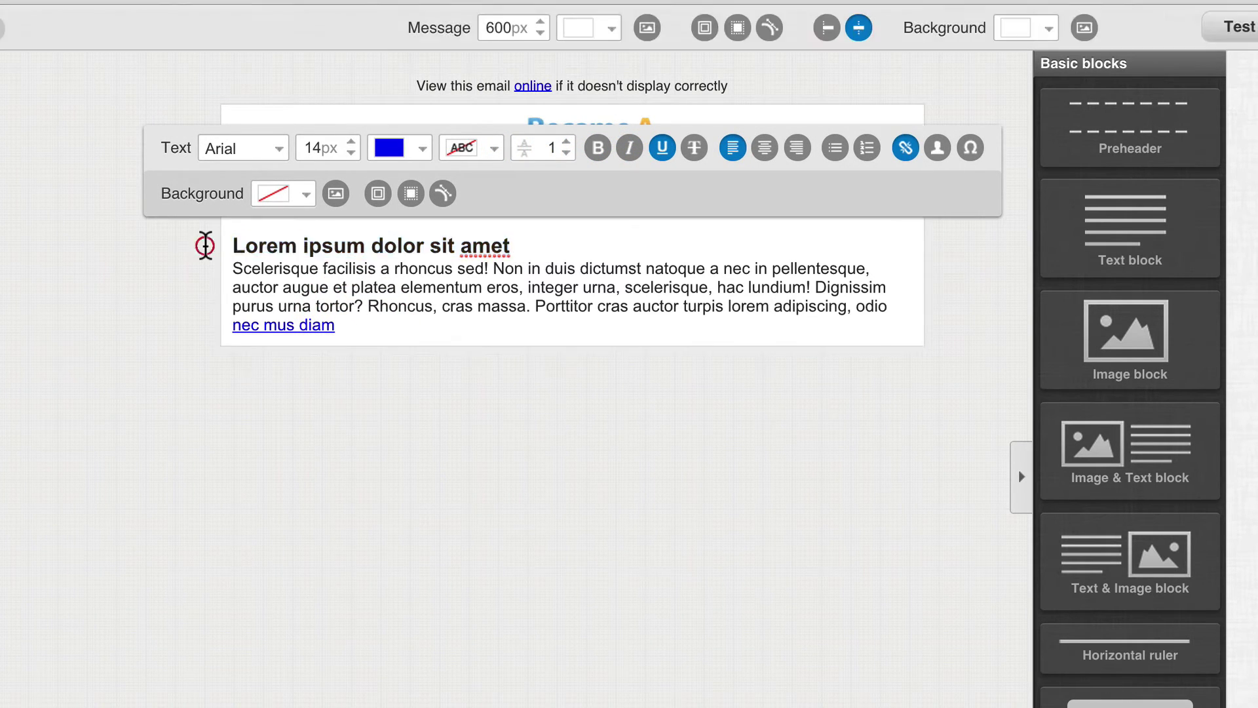
{"action": "left_click", "coordinate": [534, 248]}
{"action": "left_click_drag", "start_coordinate": [517, 247], "coordinate": [234, 249]}
{"action": "key", "text": "BackSpace"}
{"action": "key", "text": "BackSpace"}
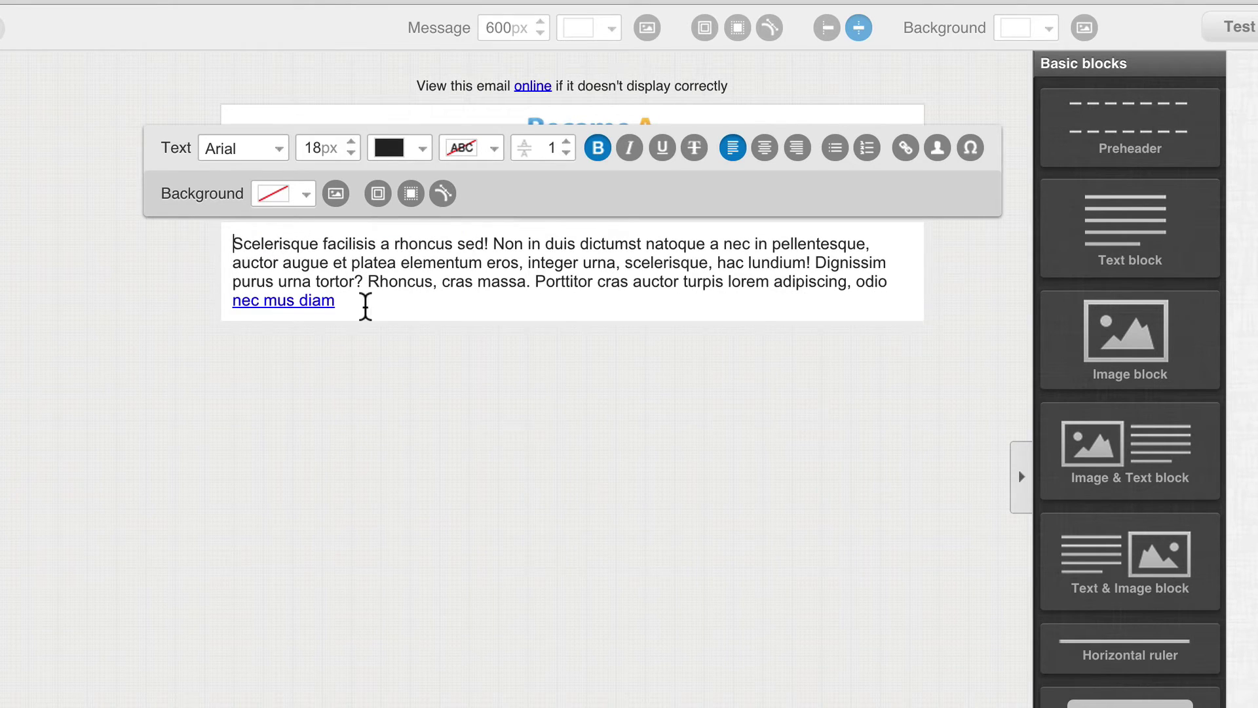
- Replace the placeholder paragraph with the greeting "Hey [[firstname]]," using the contact data field, followed by "INSERT MESSAGE HERE" as its own paragraph
{"action": "left_click_drag", "start_coordinate": [354, 301], "coordinate": [216, 216]}
{"action": "type", "text": "Hey"}
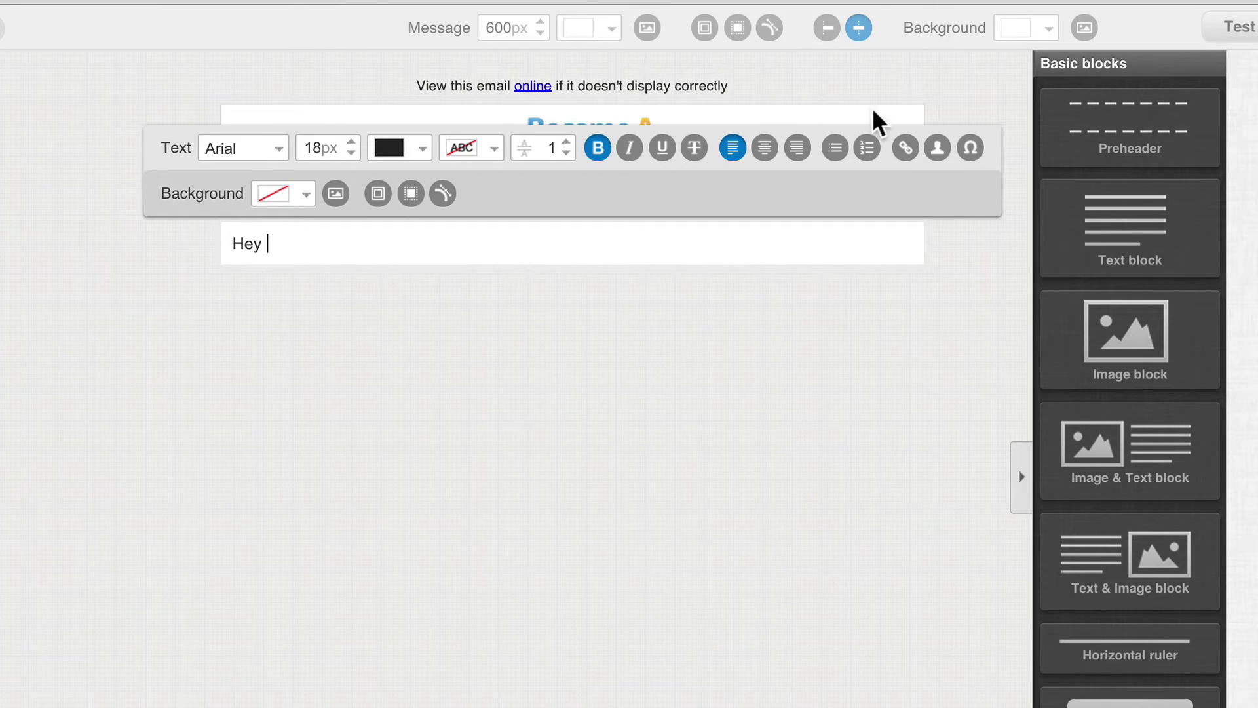
{"action": "left_click", "coordinate": [938, 151]}
{"action": "left_click", "coordinate": [920, 248]}
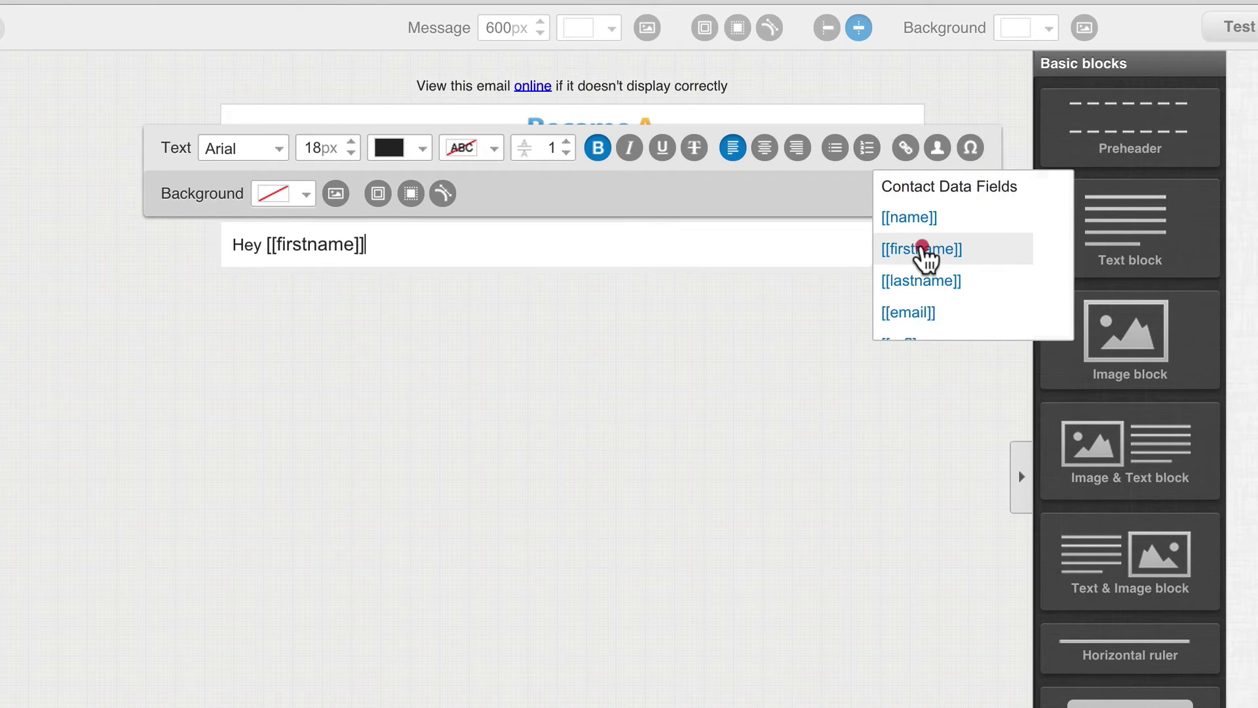
{"action": "type", "text": ","}
{"action": "key", "text": "Return"}
{"action": "key", "text": "Return"}
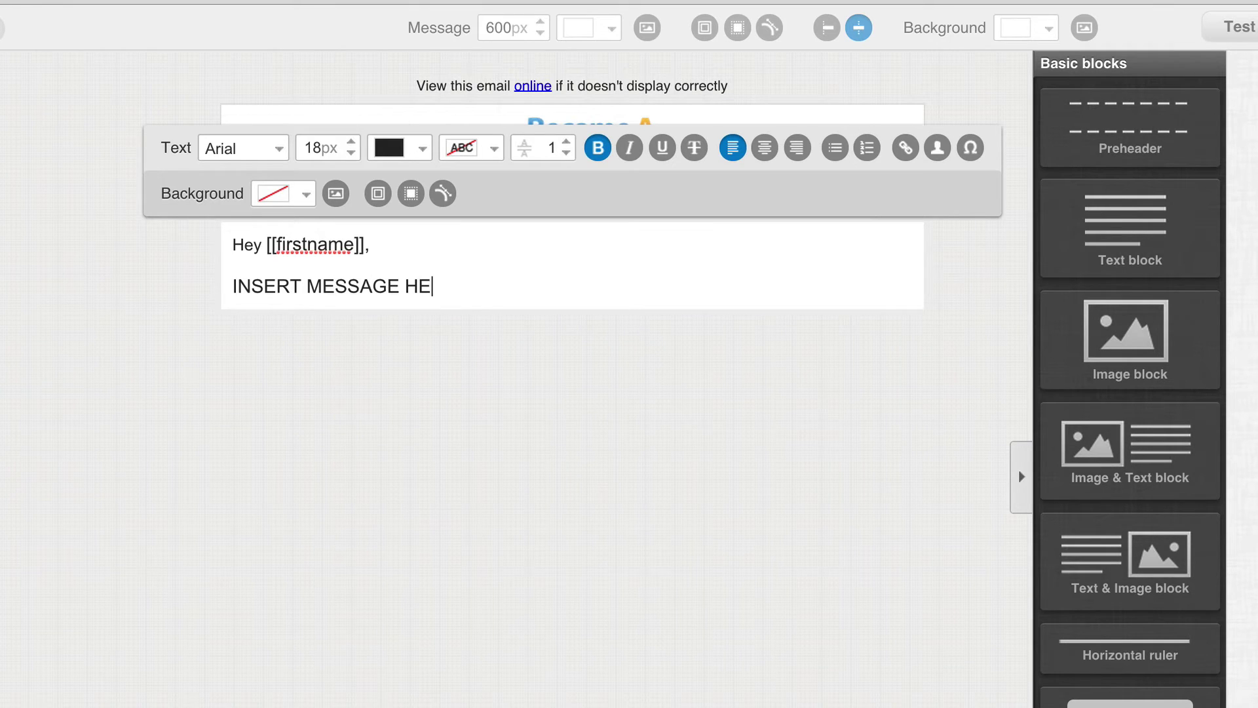
{"action": "key", "text": "Return"}
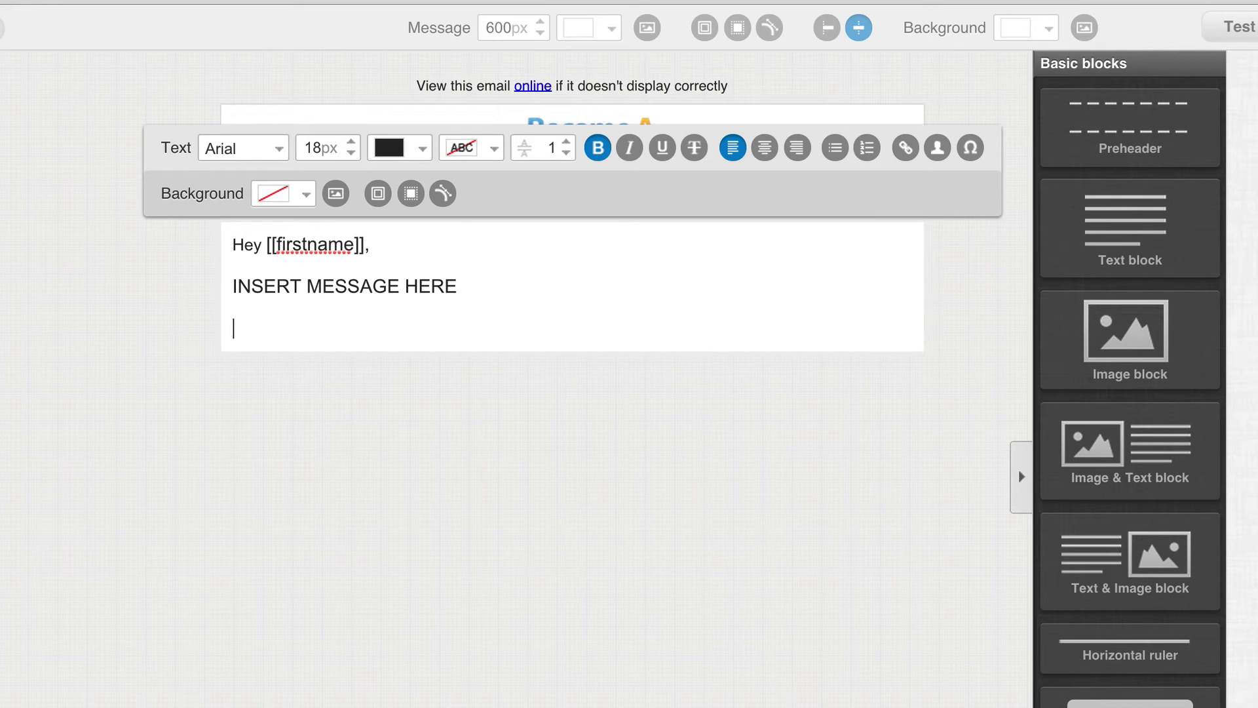
- Add the sign-off "Blessings!" and a signature with the sender's full name, "Become A Blogger" and "Changing The World One Blog" on consecutive lines
{"action": "type", "text": "Blessings!"}
{"action": "key", "text": "Return"}
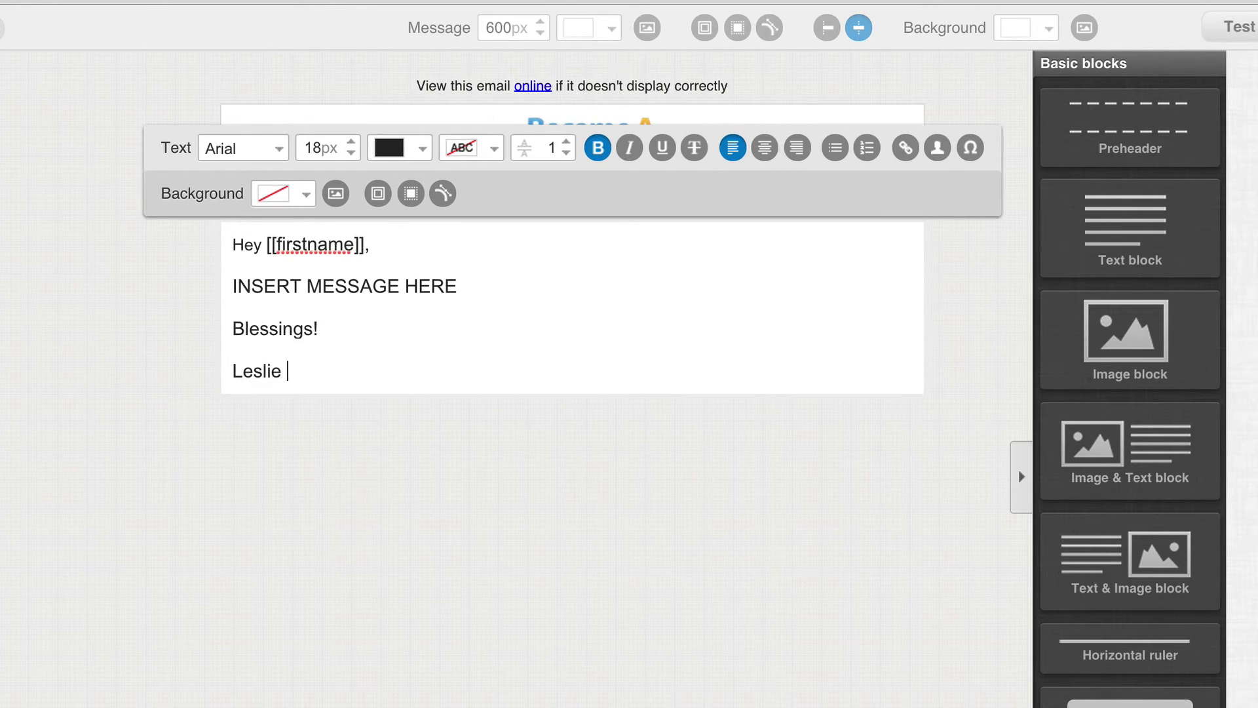
{"action": "type", "text": "Leslie Samuel"}
{"action": "key", "text": "shift+Return"}
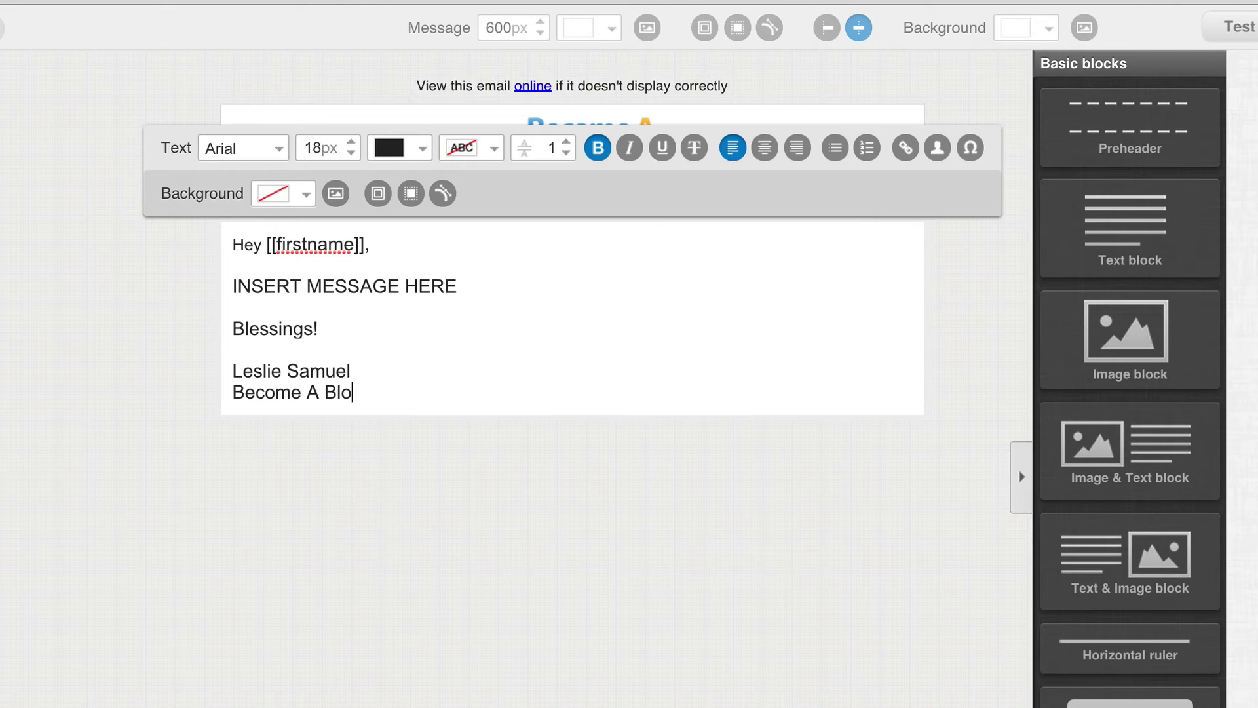
{"action": "type", "text": "Become A Blogger"}
{"action": "key", "text": "shift+Return"}
{"action": "type", "text": "Changing The World One Blog"}
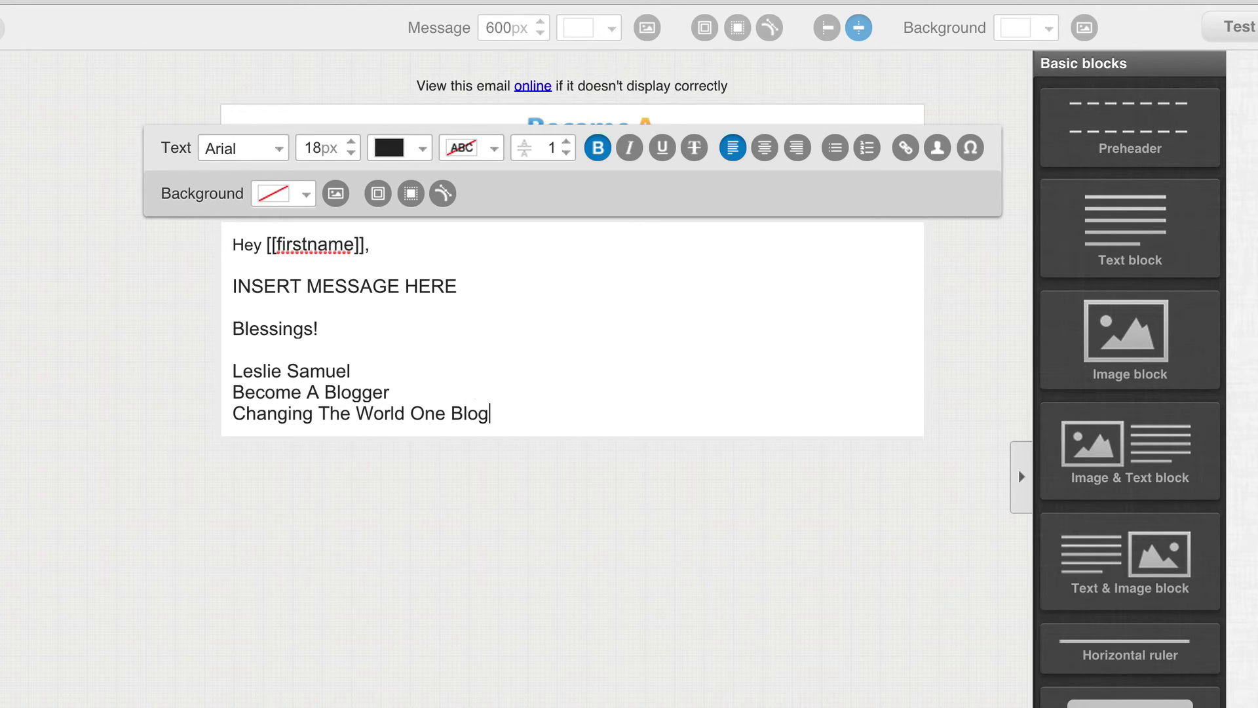
- Rewrite the signature's tagline in sentence case as "Changing the world one blog at a time" and finish editing the text
{"action": "left_click", "coordinate": [319, 412]}
{"action": "key", "text": "shift+End"}
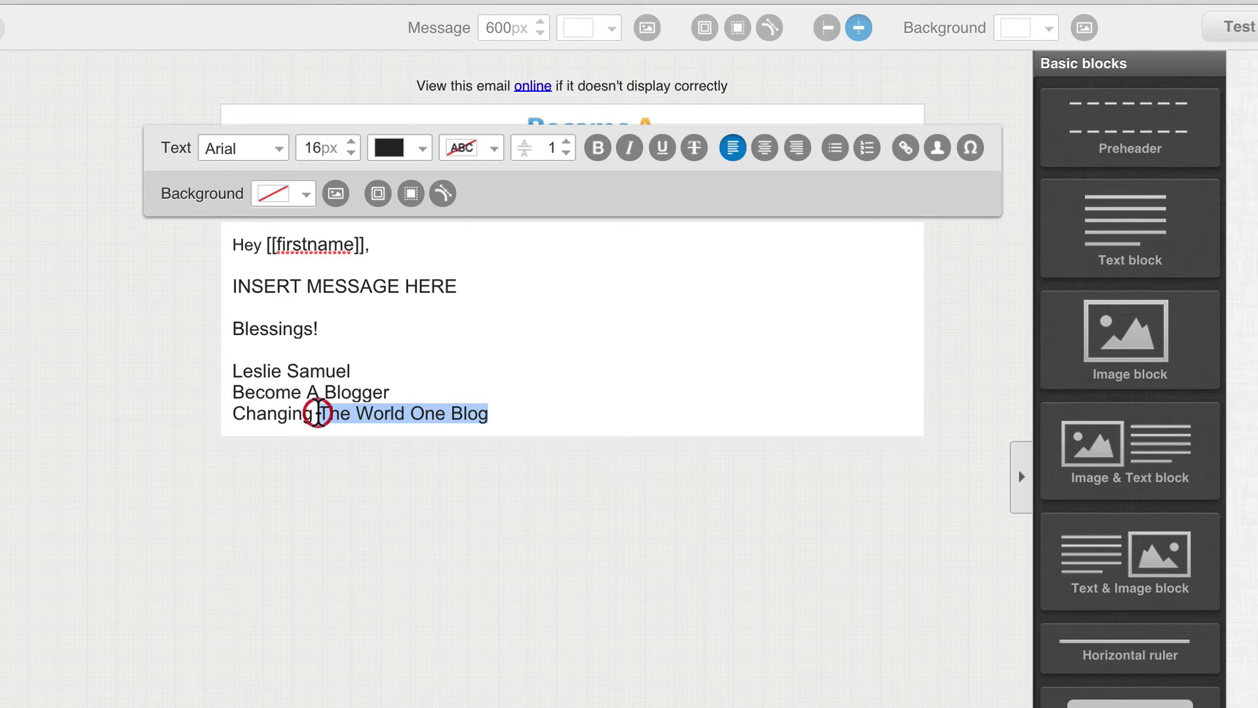
{"action": "type", "text": "the"}
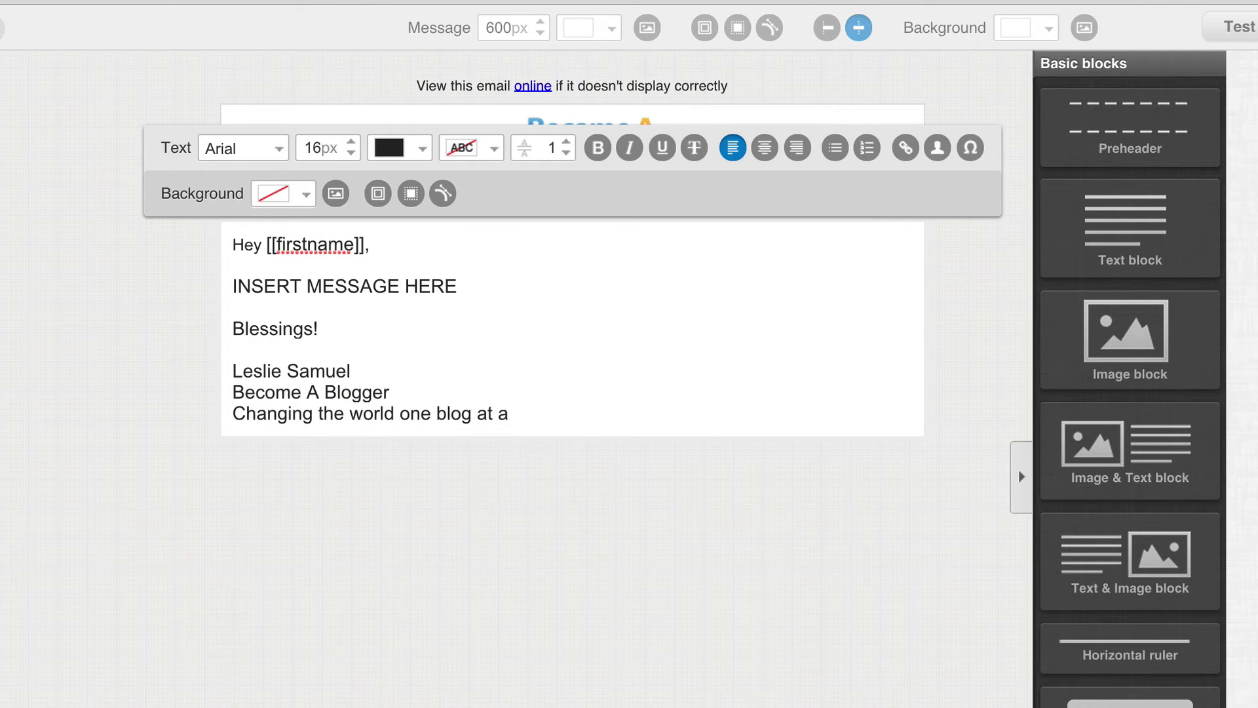
{"action": "left_click", "coordinate": [455, 612]}
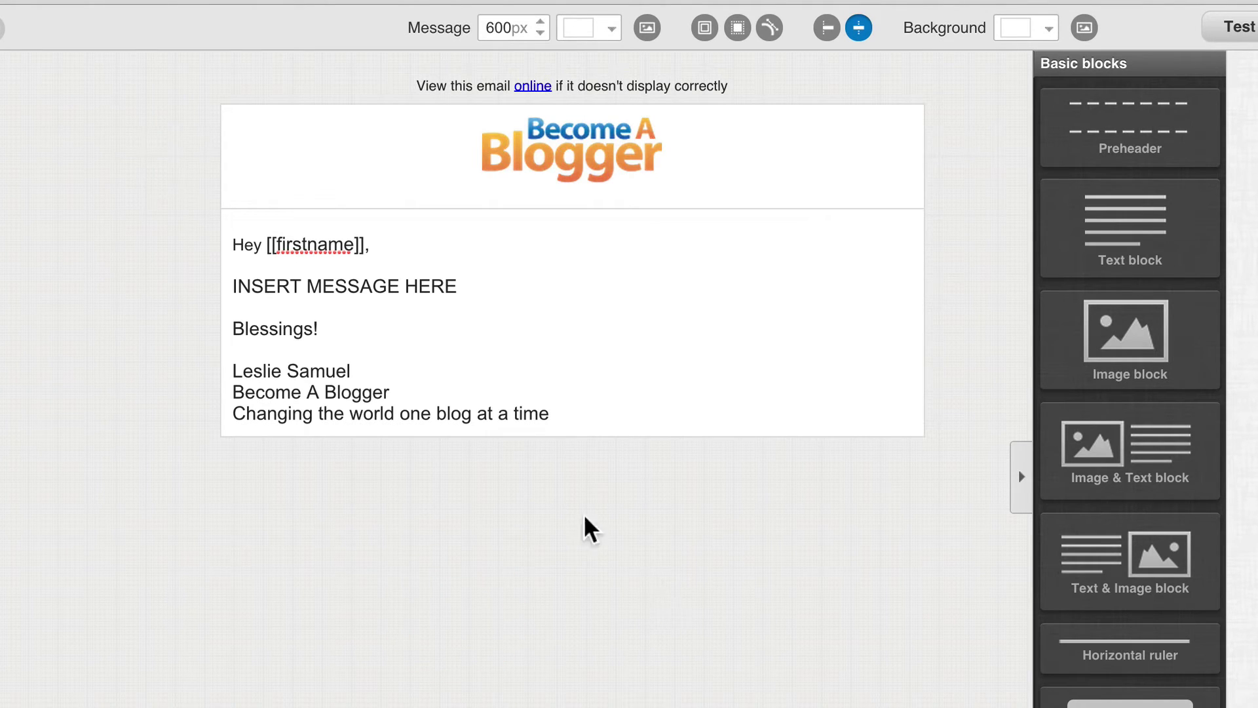
- Increase the text block's padding on all sides
{"action": "left_click", "coordinate": [231, 256]}
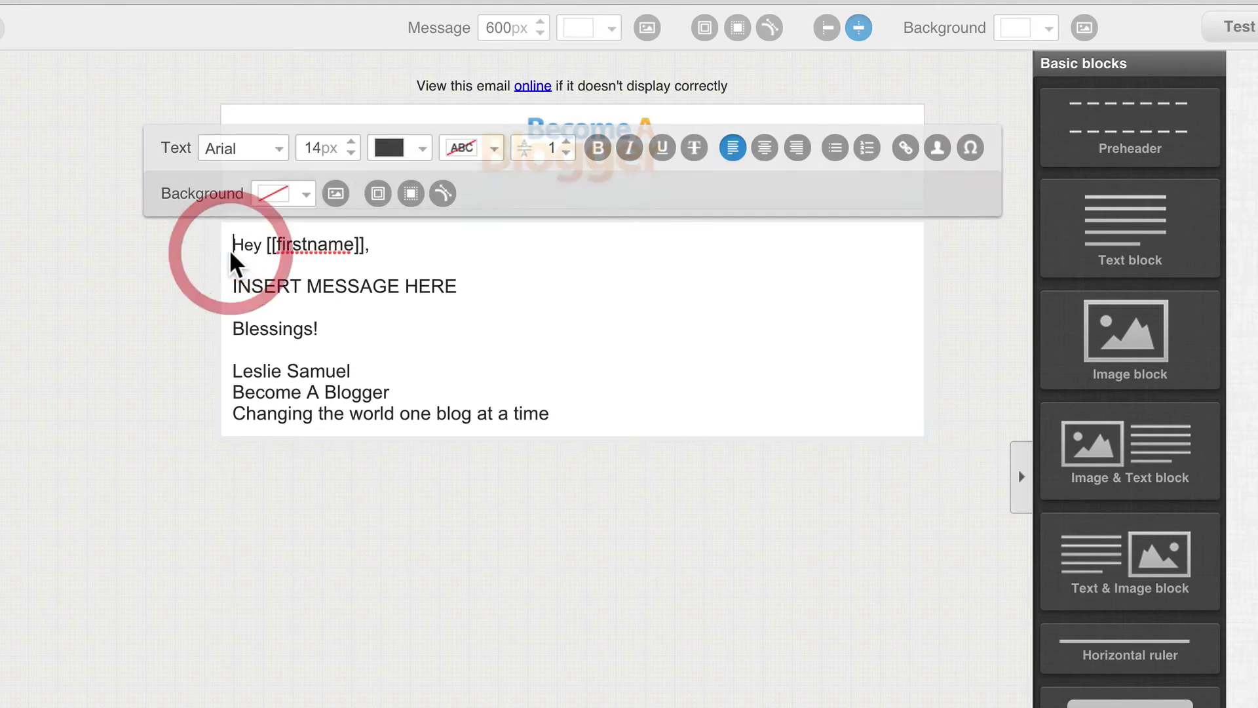
{"action": "left_click", "coordinate": [379, 194]}
{"action": "left_click", "coordinate": [454, 224]}
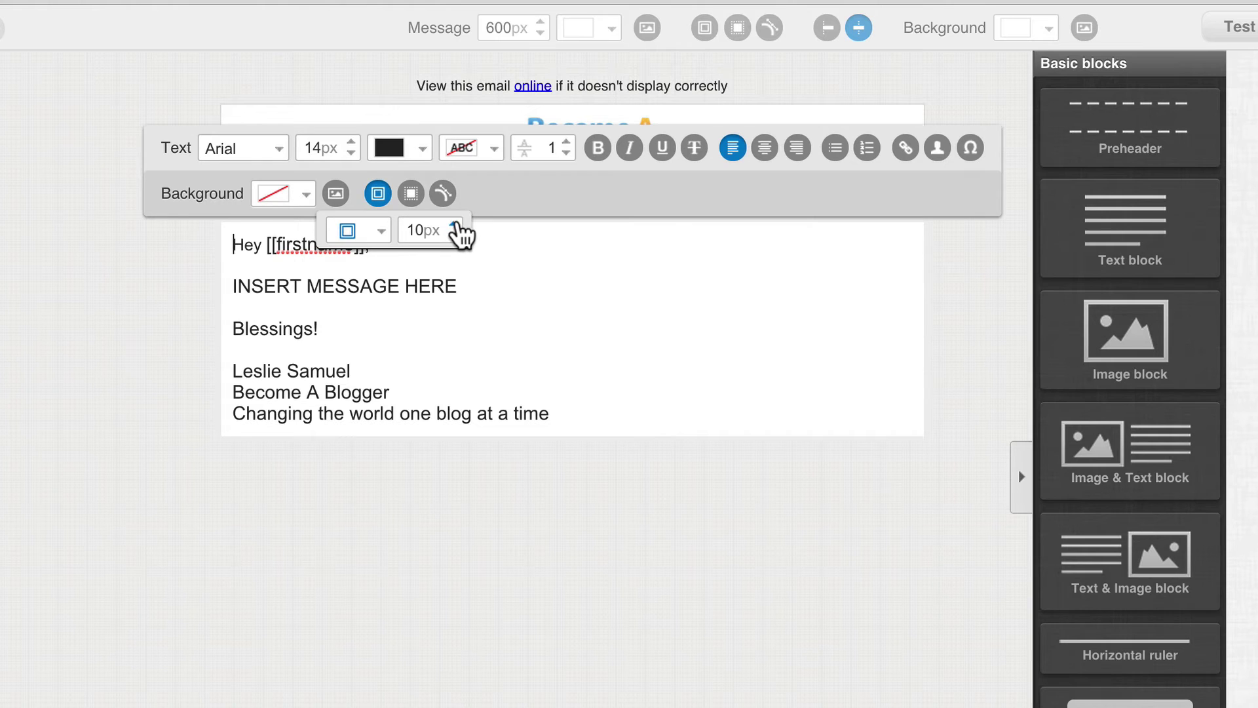
{"action": "left_click", "coordinate": [454, 223]}
{"action": "left_click_drag", "start_coordinate": [457, 223], "coordinate": [457, 223]}
{"action": "left_click", "coordinate": [437, 555]}
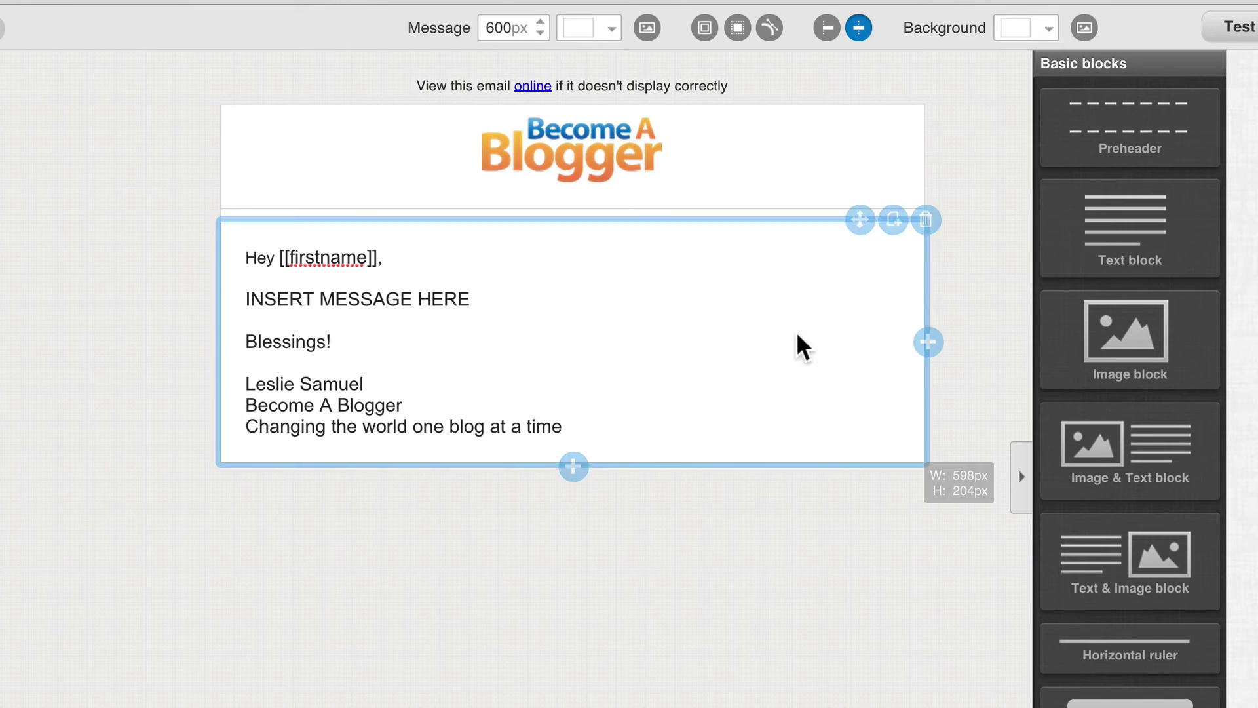
- Duplicate the message text block beside and below itself, and widen the first column slightly to fit the tagline on one line
{"action": "left_click", "coordinate": [928, 354]}
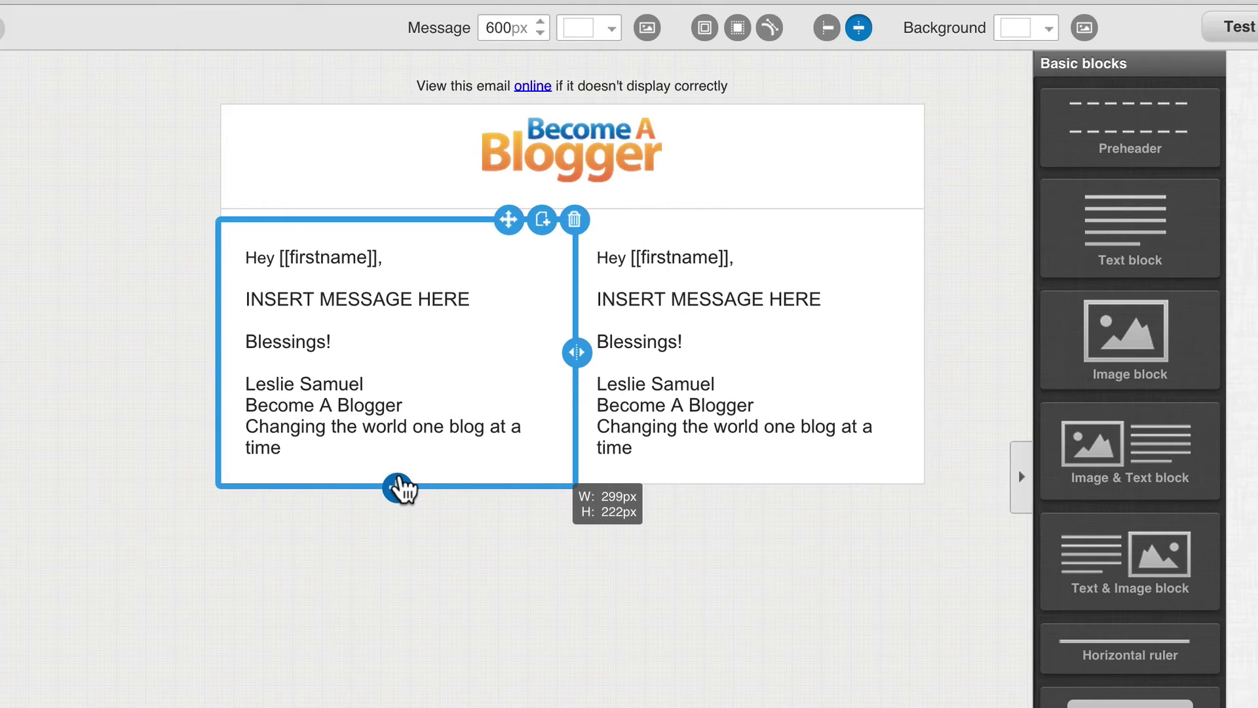
{"action": "left_click", "coordinate": [398, 488]}
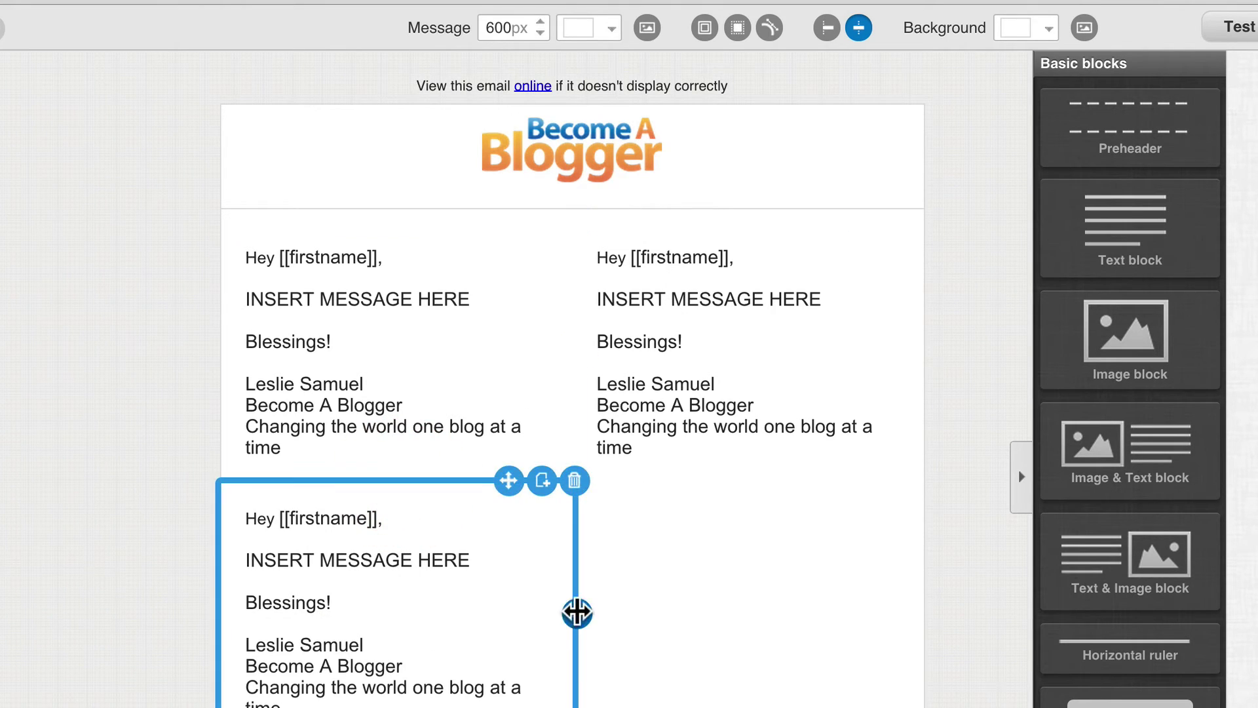
{"action": "left_click_drag", "start_coordinate": [576, 613], "coordinate": [640, 617]}
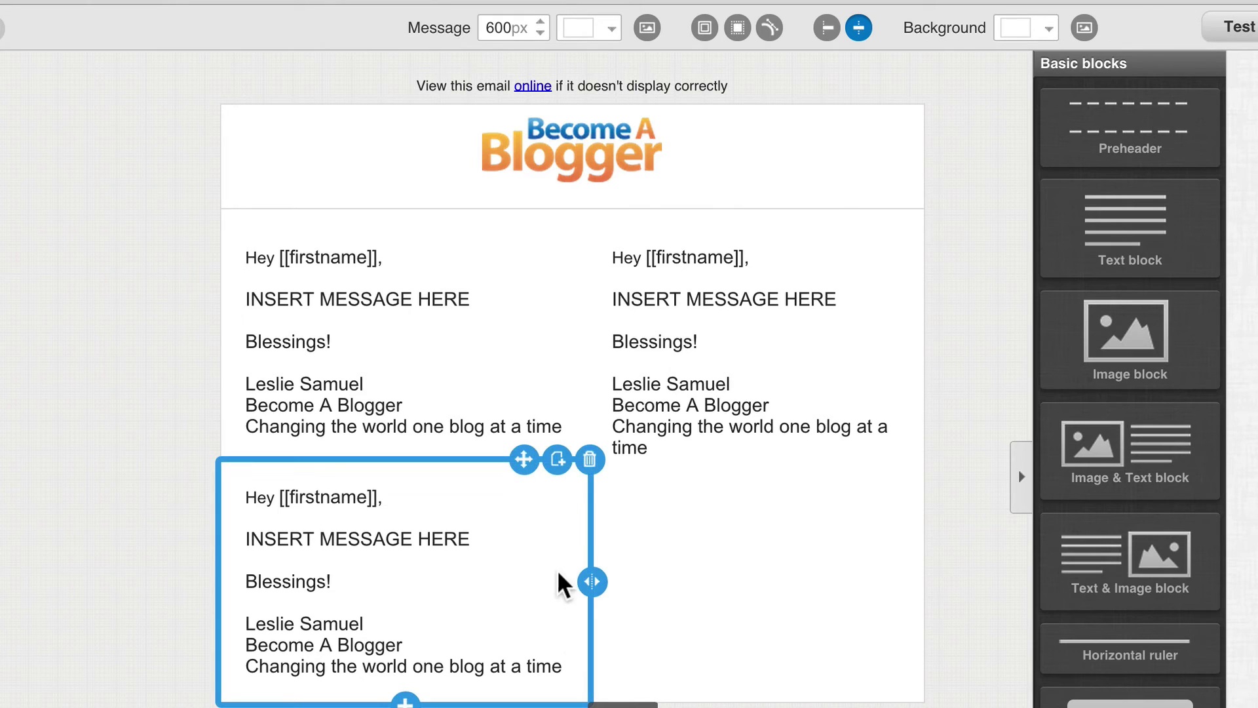
- Save the lower copy of the text block as a snippet, and delete both duplicate blocks
{"action": "left_click", "coordinate": [557, 459]}
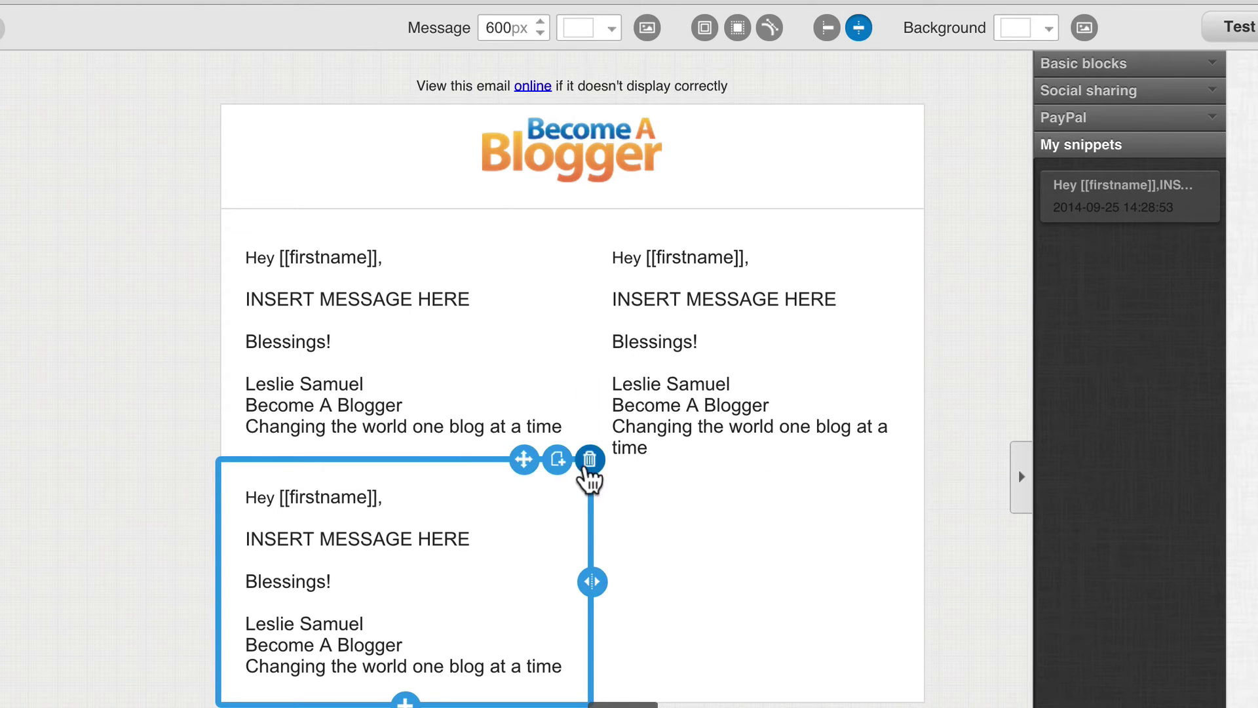
{"action": "left_click", "coordinate": [589, 459]}
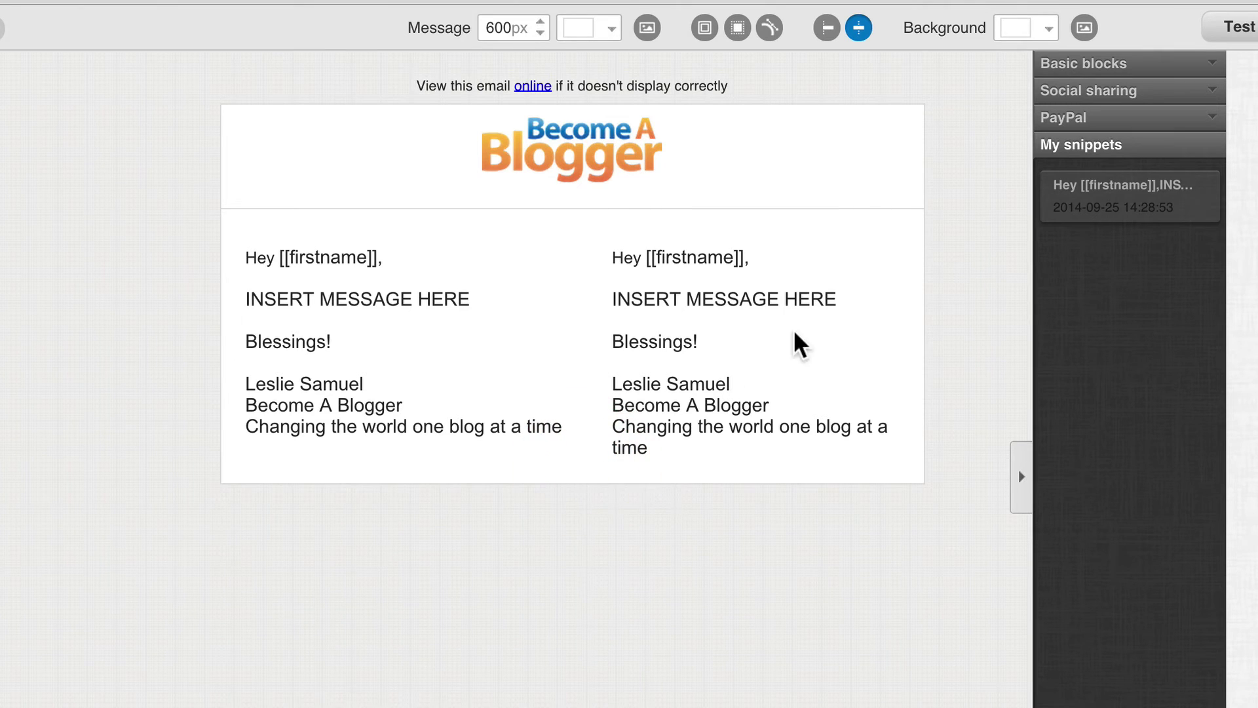
{"action": "left_click", "coordinate": [927, 226]}
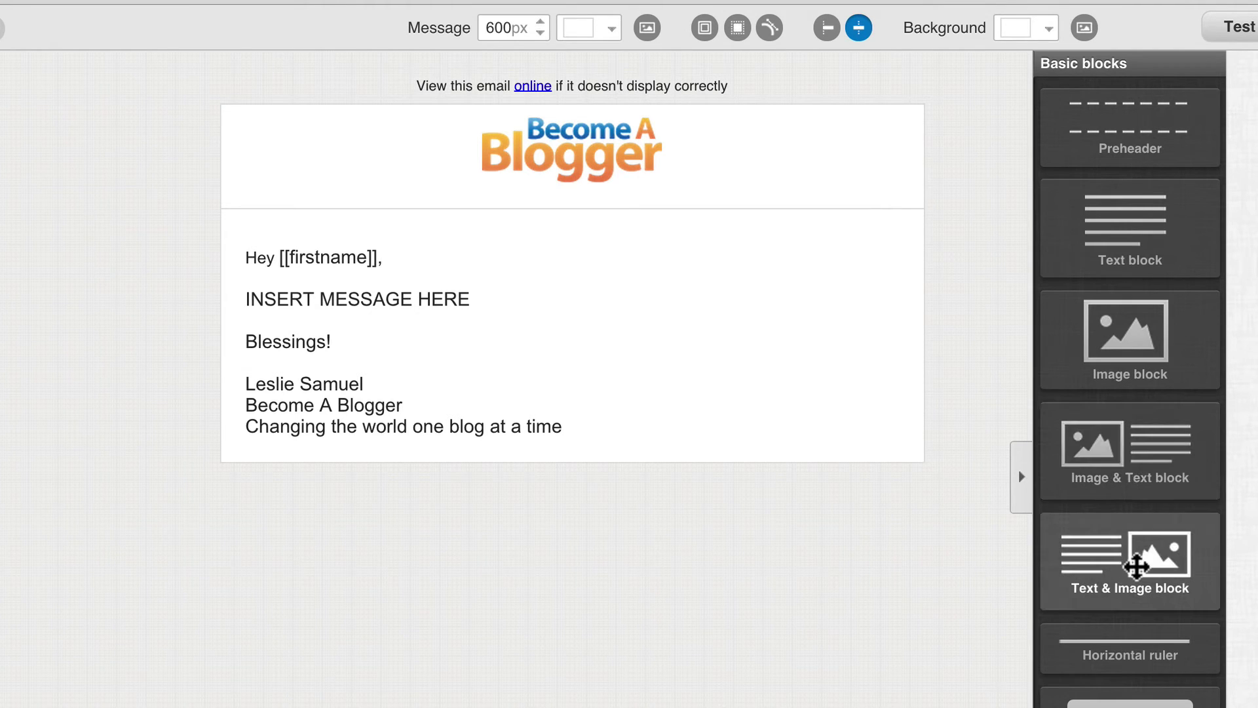
{"action": "mouse_move", "coordinate": [1136, 564]}
{"action": "left_mouse_down"}
{"action": "mouse_move", "coordinate": [525, 509]}
{"action": "mouse_move", "coordinate": [485, 550]}
{"action": "left_mouse_up"}
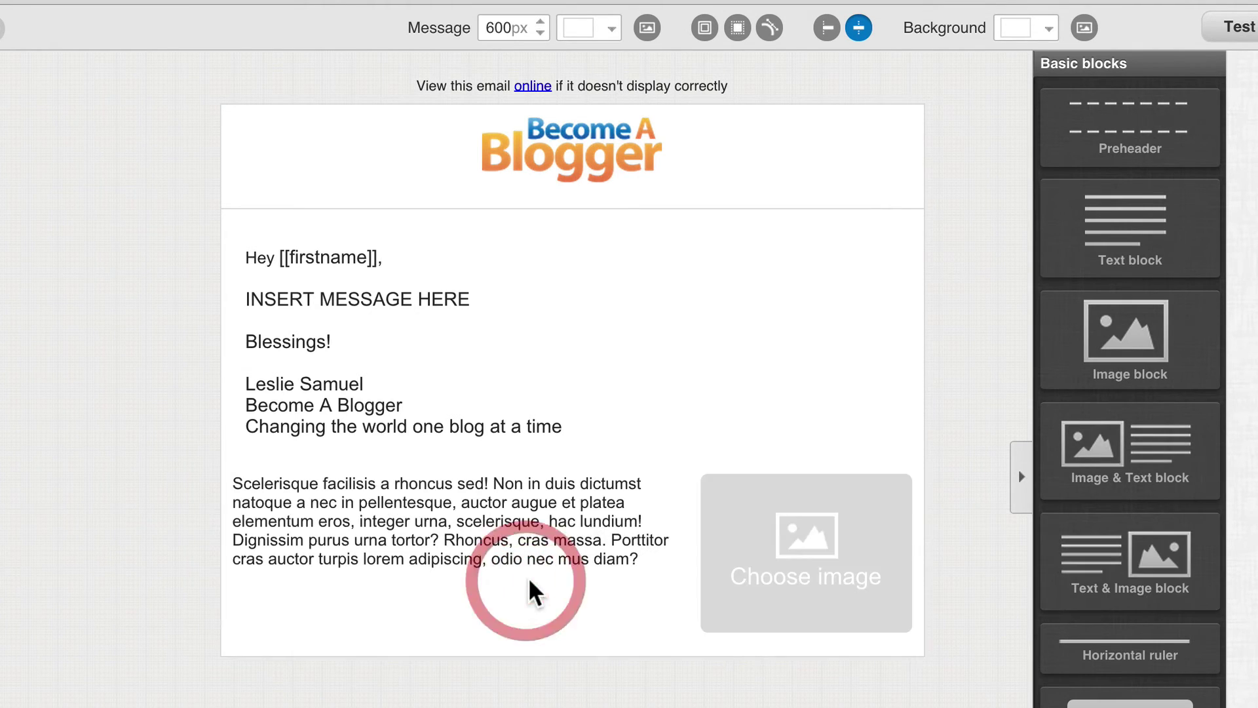
{"action": "left_click", "coordinate": [839, 536]}
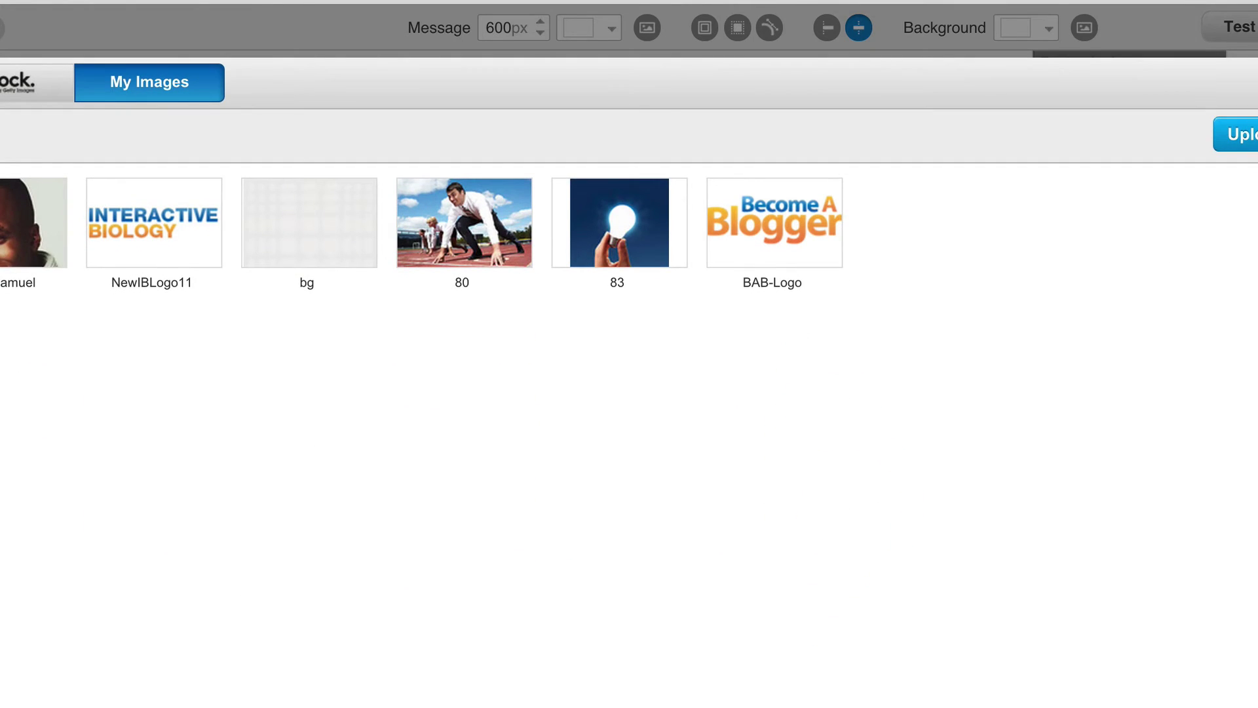
{"action": "key", "text": "Escape"}
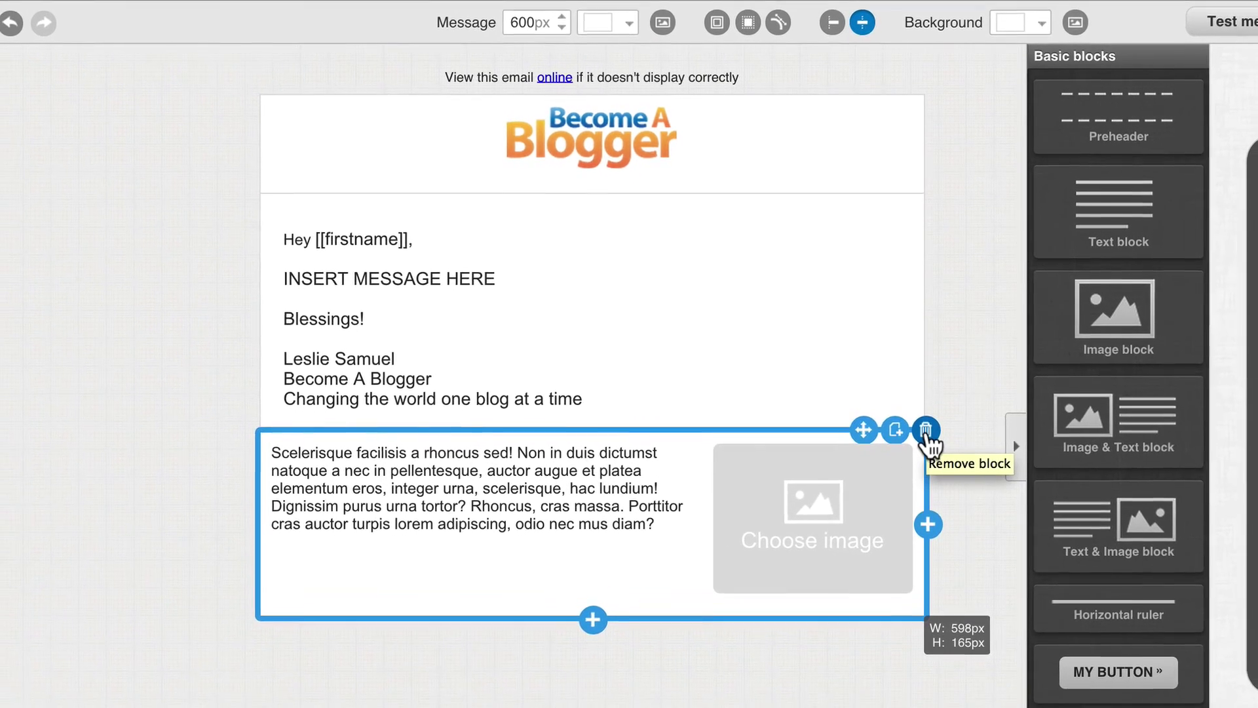
{"action": "left_click", "coordinate": [926, 459]}
- Add a button block beneath the signature and open it for editing
{"action": "mouse_move", "coordinate": [1092, 663]}
{"action": "left_mouse_down"}
{"action": "mouse_move", "coordinate": [702, 410]}
{"action": "mouse_move", "coordinate": [597, 466]}
{"action": "mouse_move", "coordinate": [589, 450]}
{"action": "left_mouse_up"}
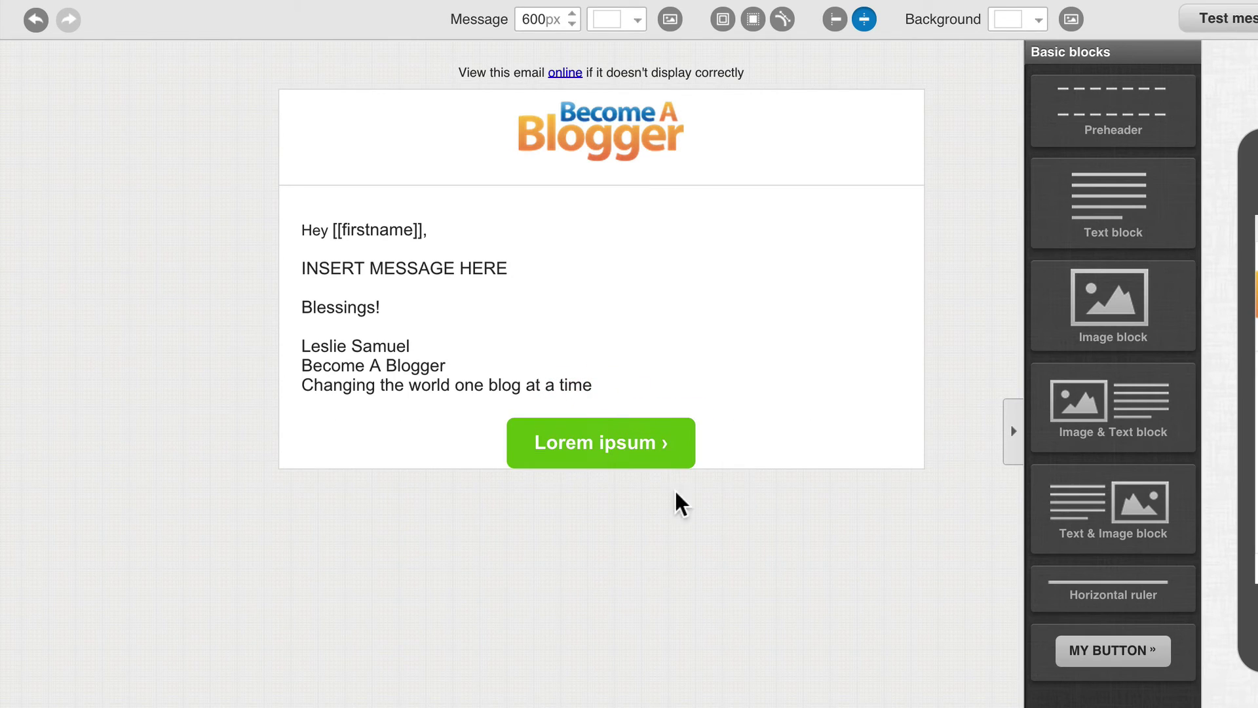
{"action": "mouse_move", "coordinate": [696, 467]}
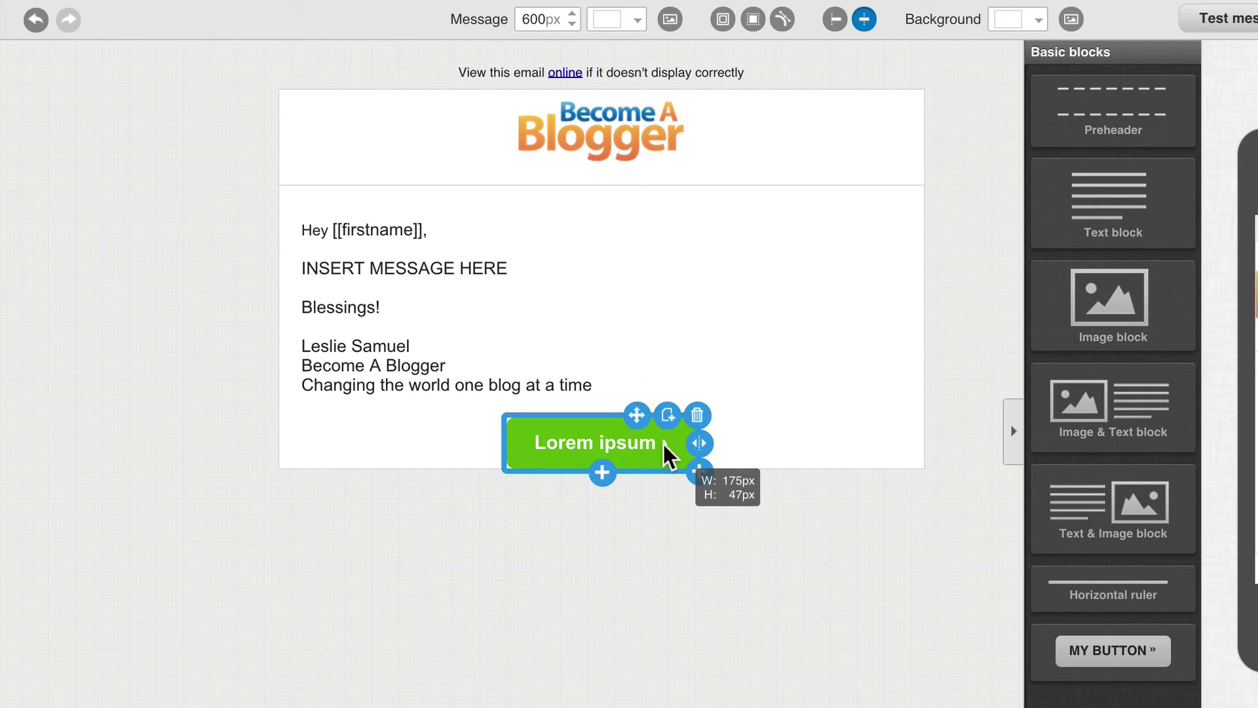
{"action": "left_click", "coordinate": [675, 458]}
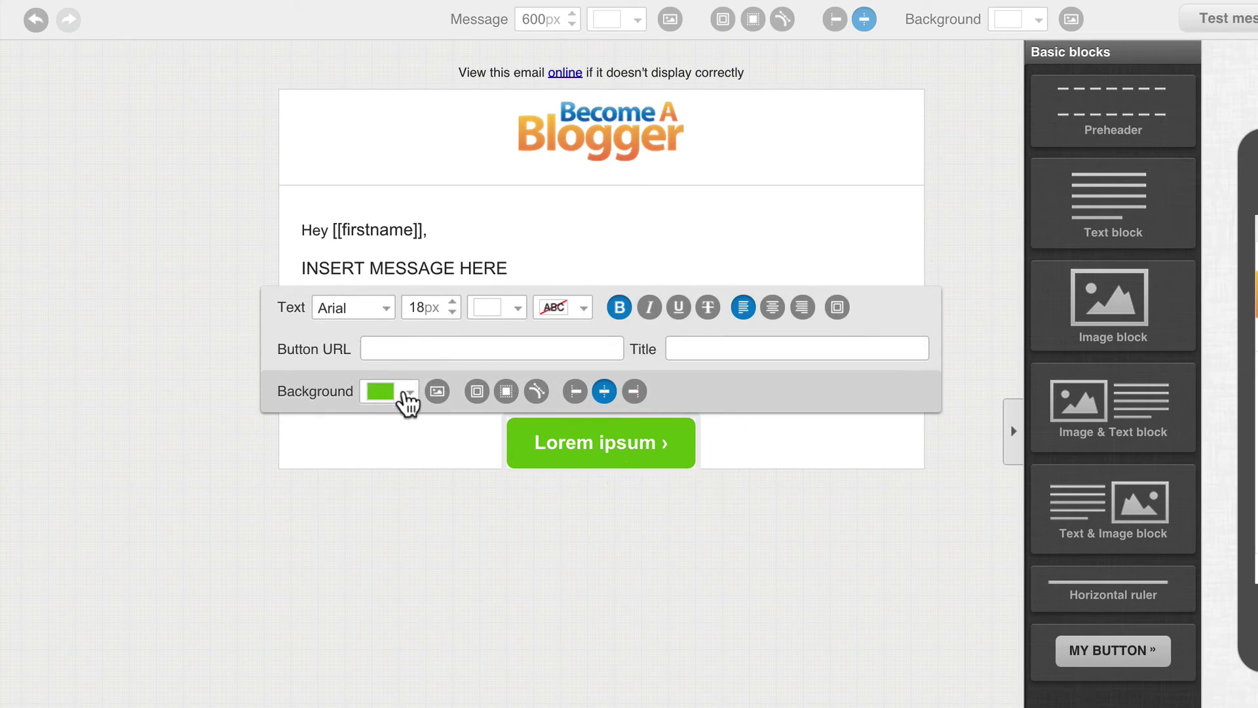
- Copy the orange colour code c65c0b from the colour notes document for use as the button's background, and return to the newsletter editor
{"action": "left_click", "coordinate": [410, 394]}
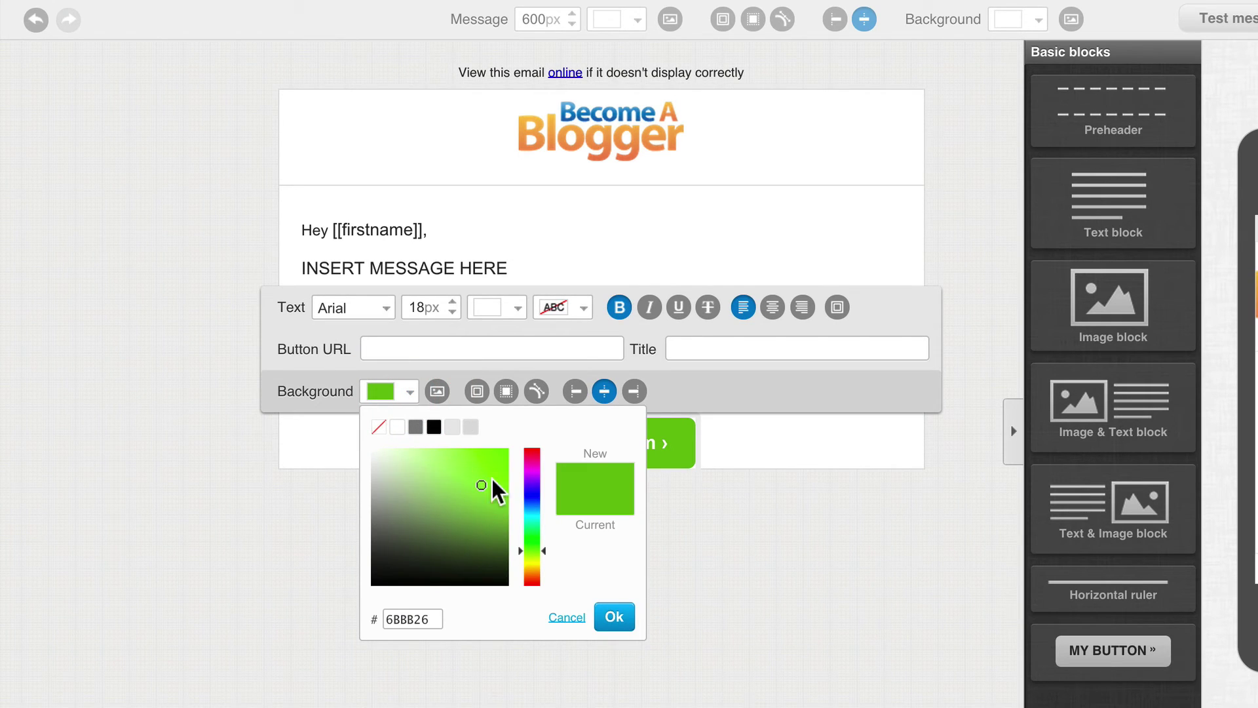
{"action": "double_click", "coordinate": [425, 620]}
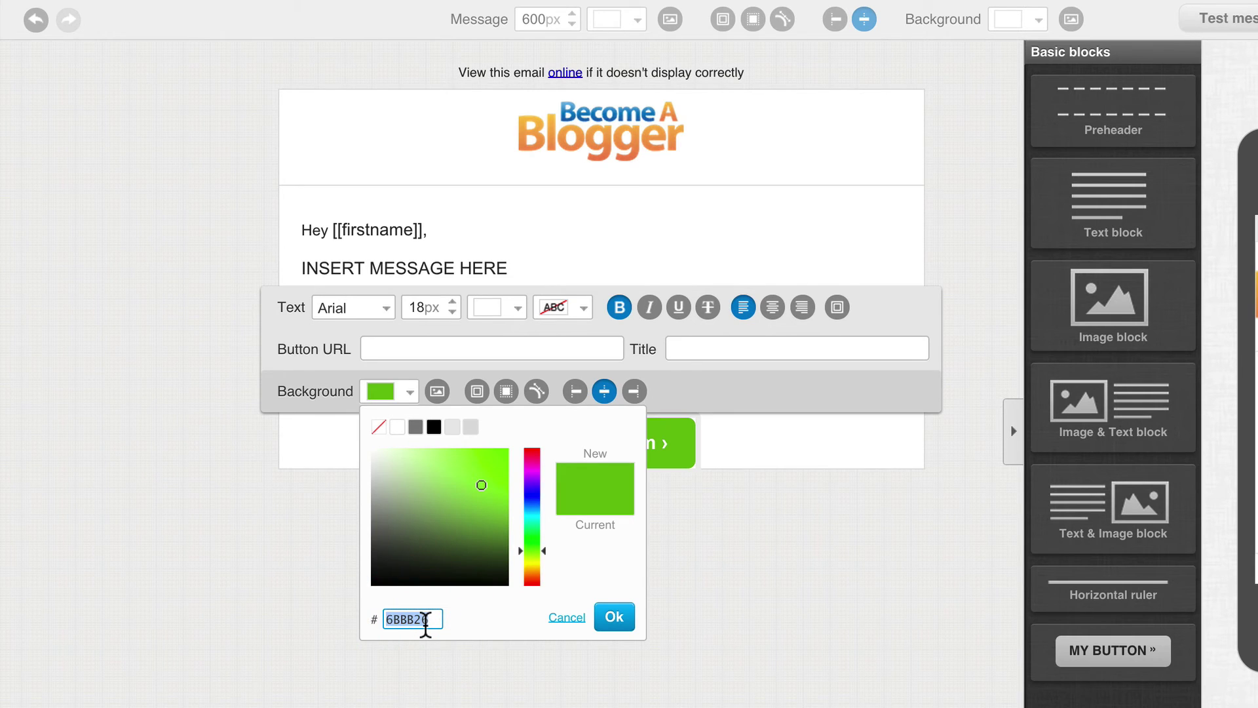
{"action": "left_click", "coordinate": [420, 597]}
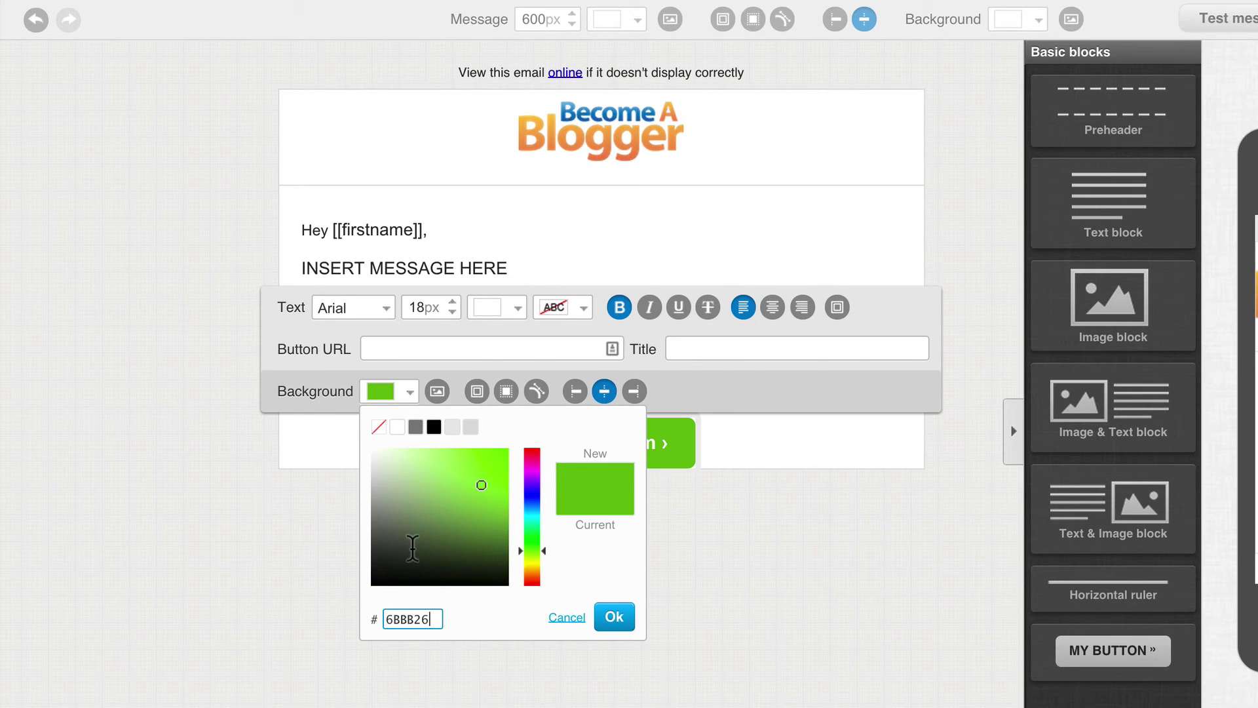
{"action": "key", "text": "super+Tab"}
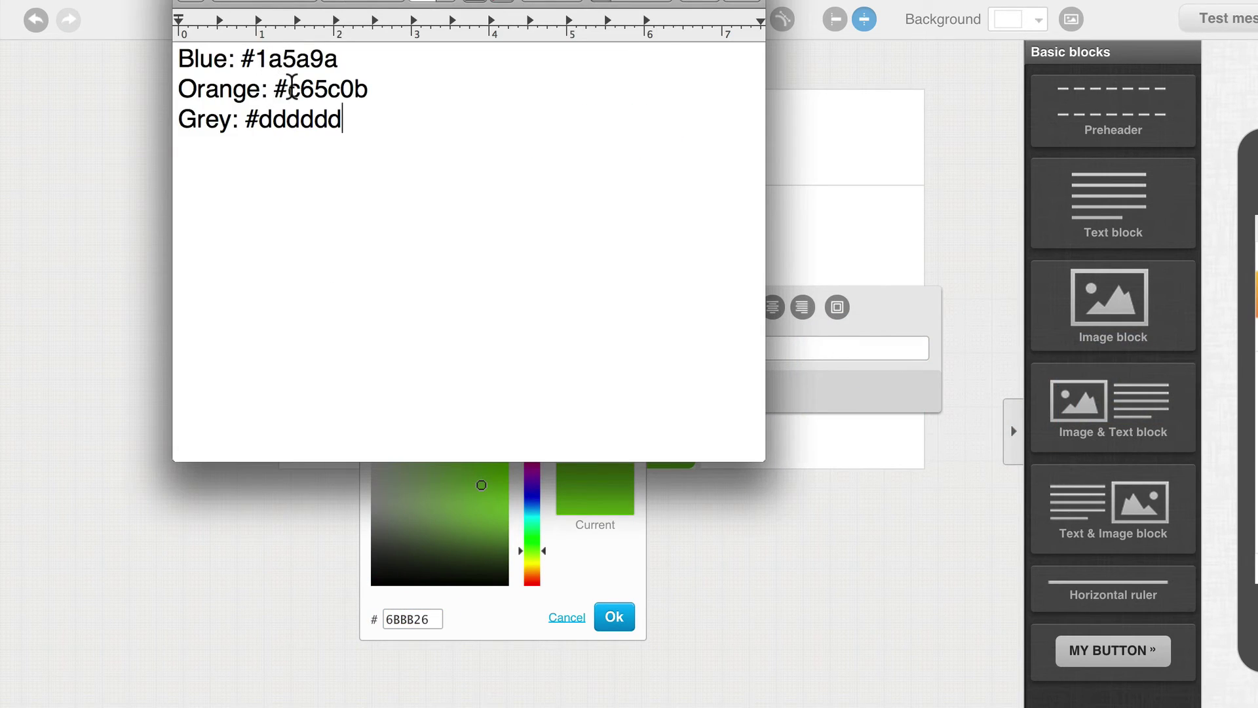
{"action": "double_click", "coordinate": [292, 87]}
{"action": "key", "text": "super+c"}
{"action": "key", "text": "super+Tab"}
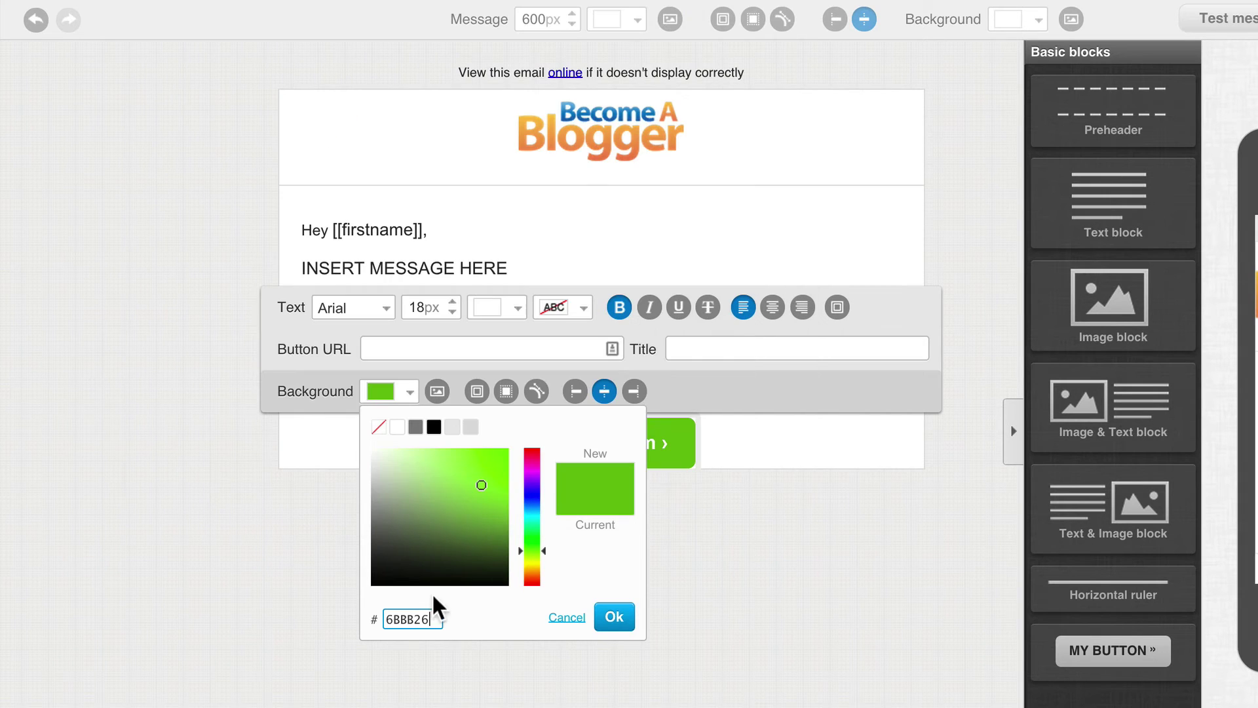
- Try mixing a golden-orange background colour, CD9000, for the button by eye
{"action": "left_click", "coordinate": [492, 505]}
{"action": "left_click_drag", "start_coordinate": [528, 553], "coordinate": [531, 570]}
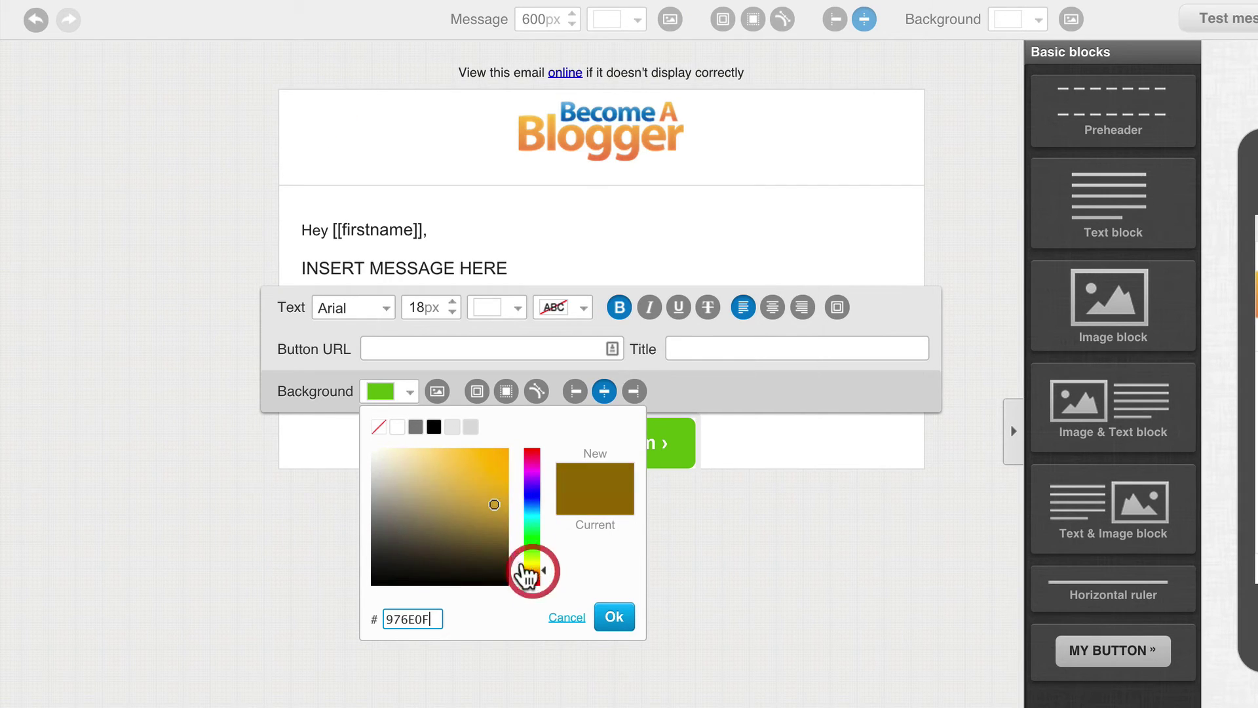
{"action": "left_click", "coordinate": [488, 465]}
{"action": "left_click_drag", "start_coordinate": [489, 465], "coordinate": [522, 472]}
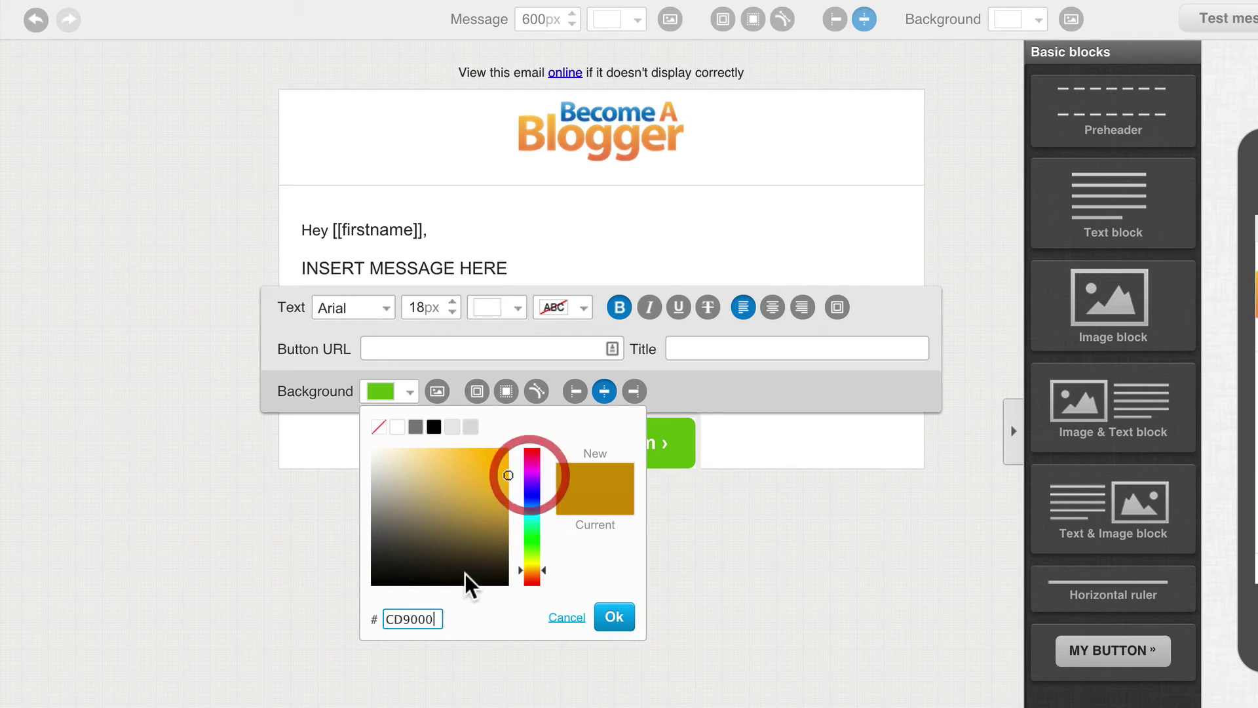
- Set the button's background colour to the copied orange code c65c0b and finish editing the button
{"action": "double_click", "coordinate": [414, 612]}
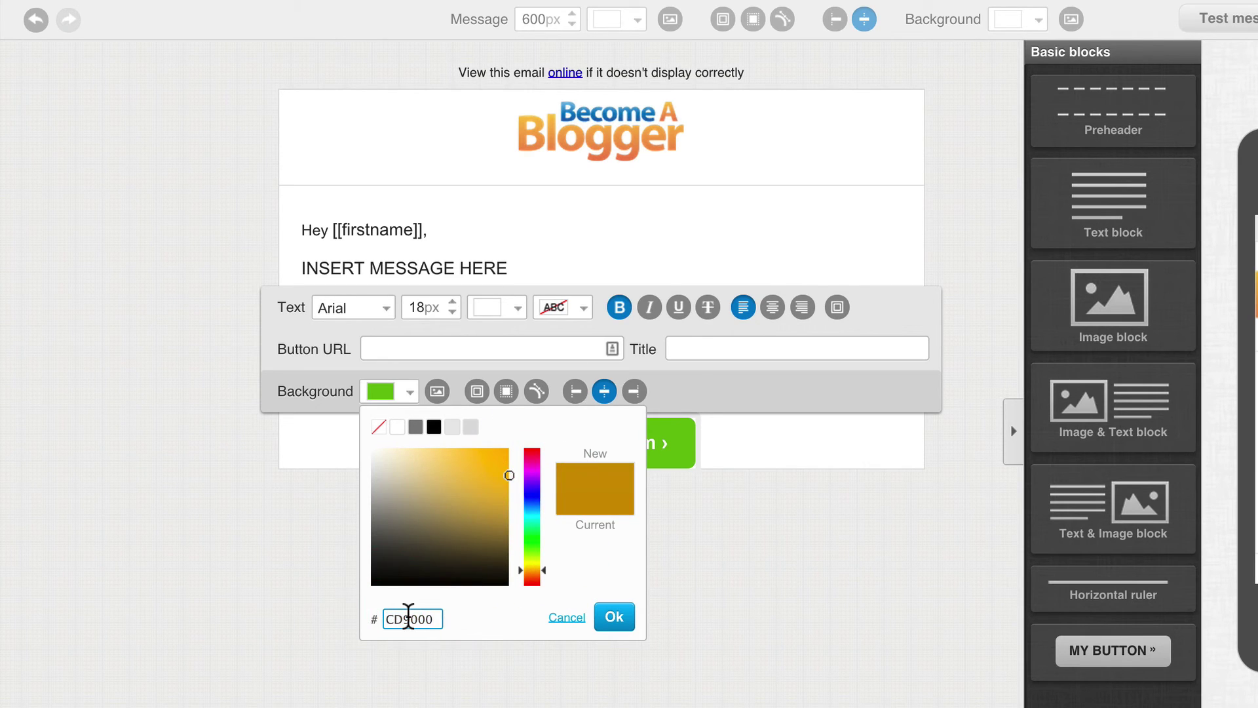
{"action": "right_click", "coordinate": [408, 619]}
{"action": "left_click", "coordinate": [480, 415]}
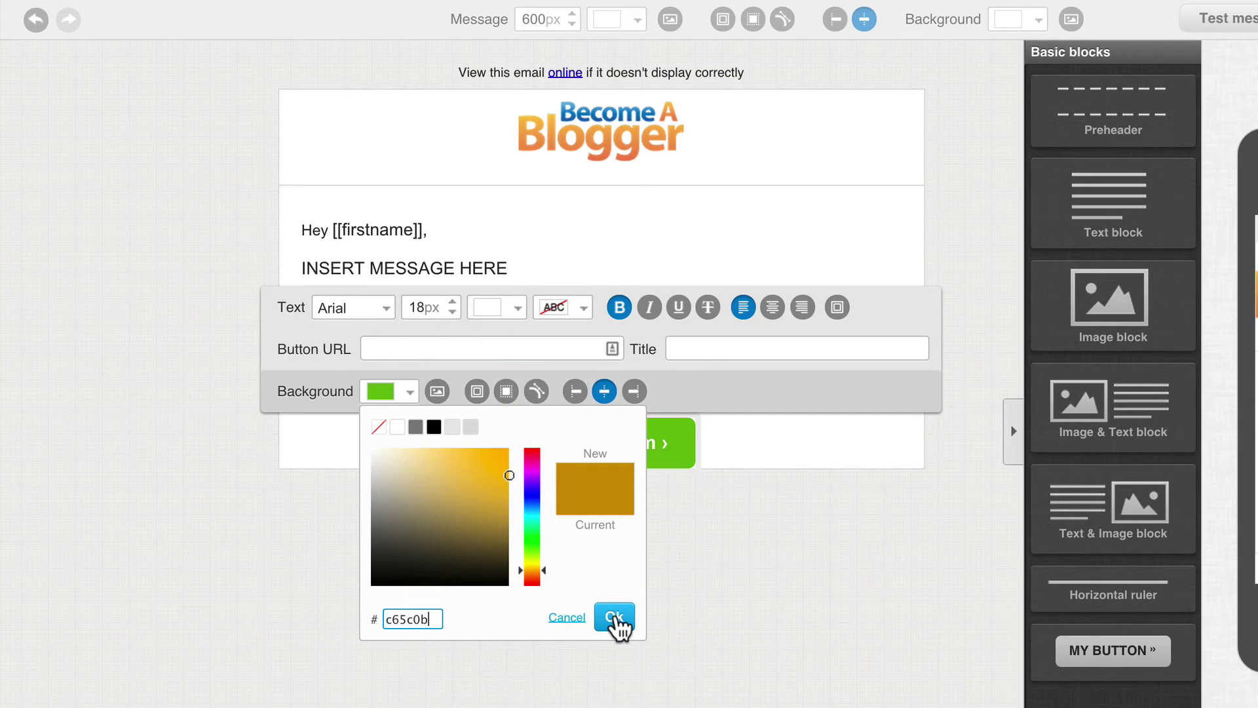
{"action": "left_click", "coordinate": [615, 617]}
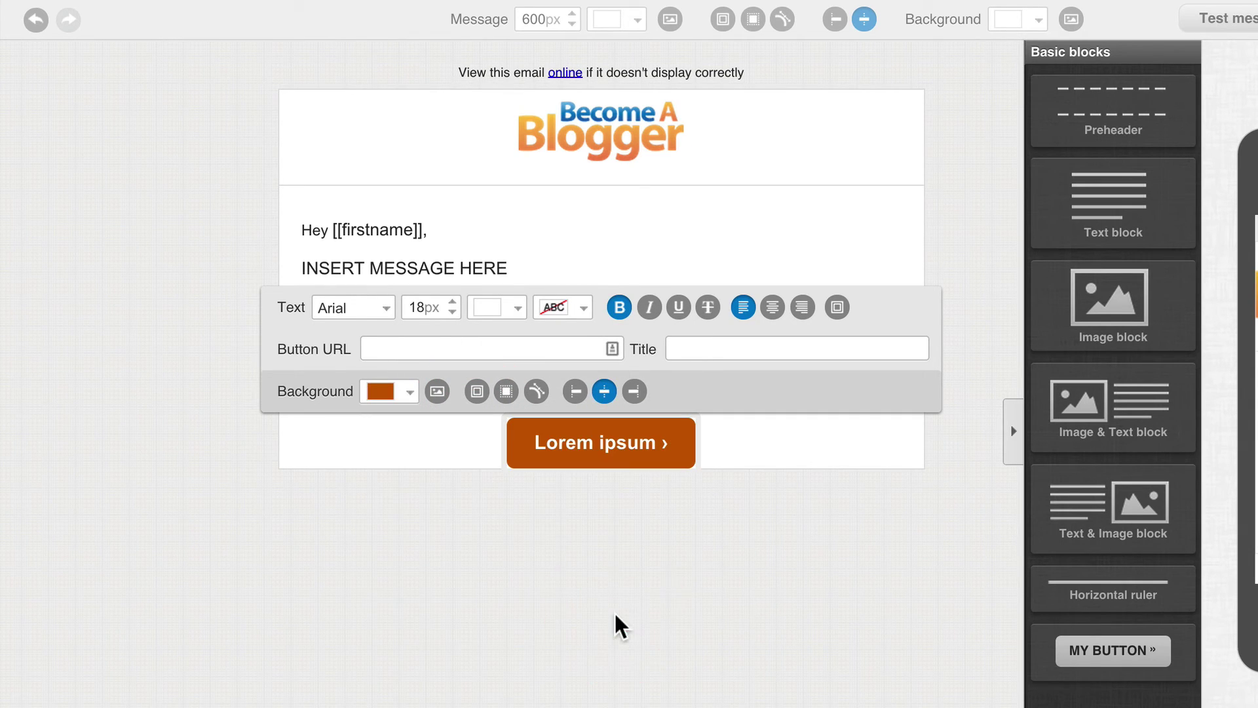
{"action": "left_click", "coordinate": [747, 529]}
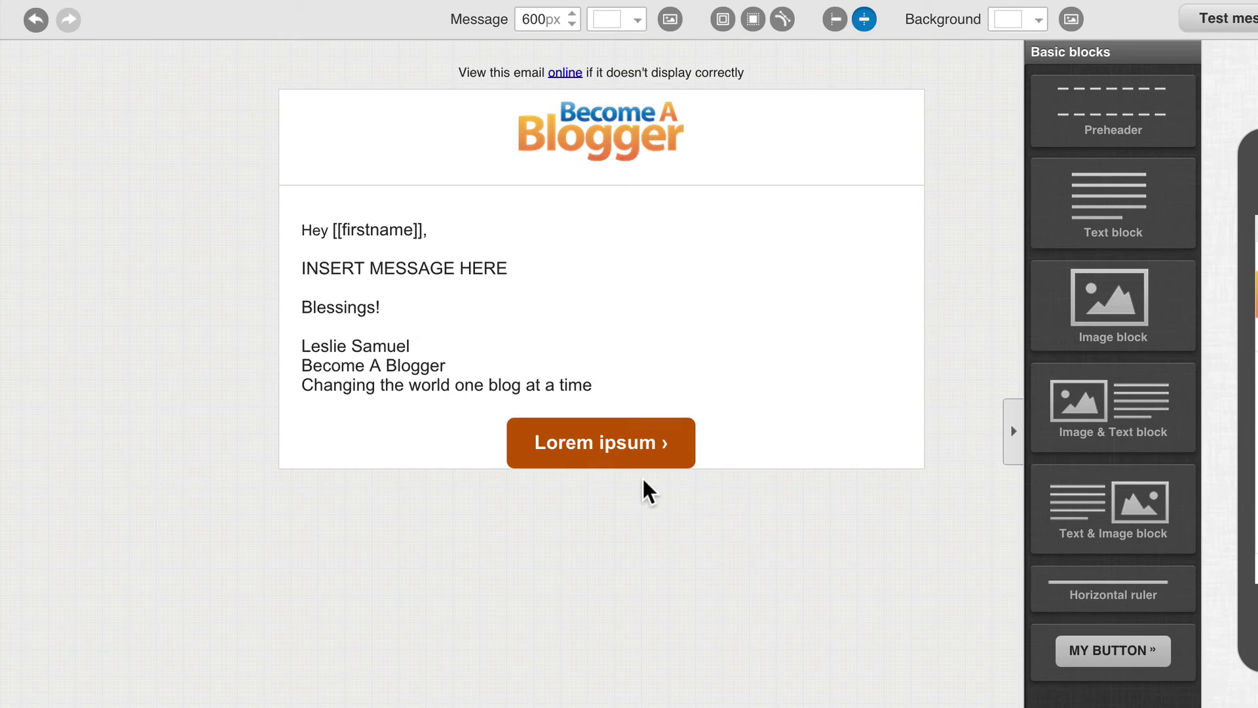
- Reduce the button's corner rounding to the minimum so that it has square corners
{"action": "left_click", "coordinate": [608, 141]}
{"action": "mouse_move", "coordinate": [672, 449]}
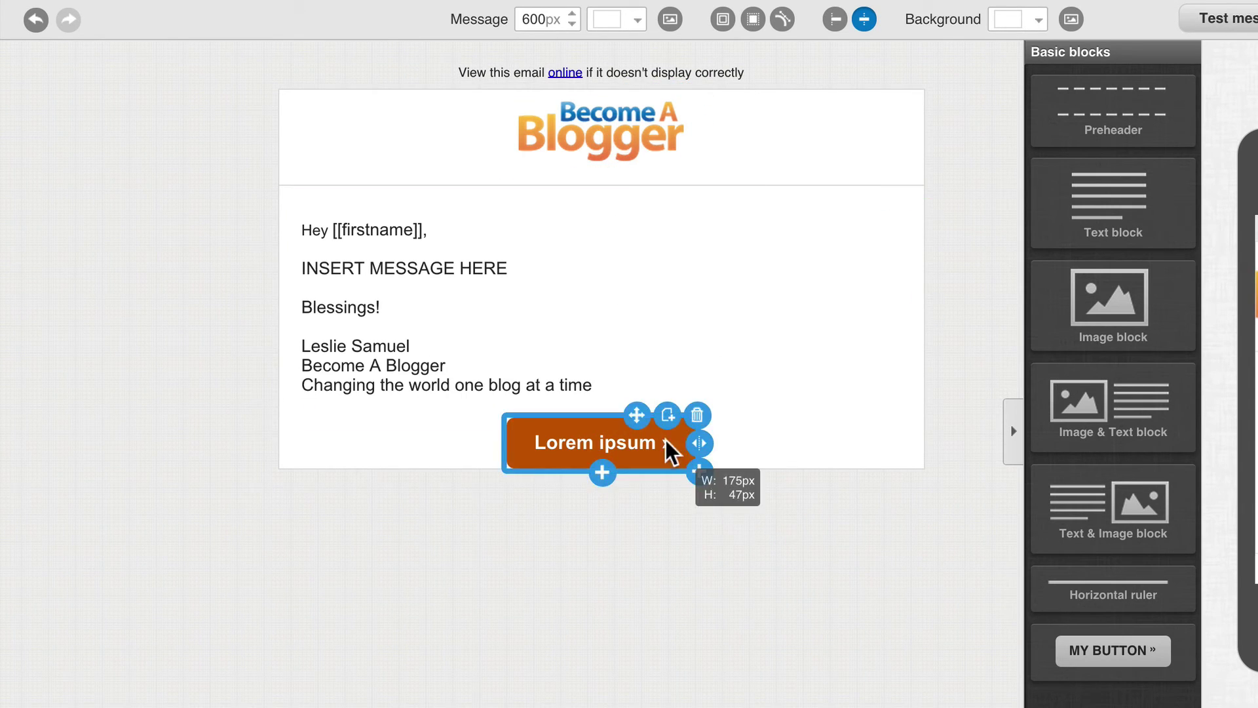
{"action": "left_click", "coordinate": [667, 442]}
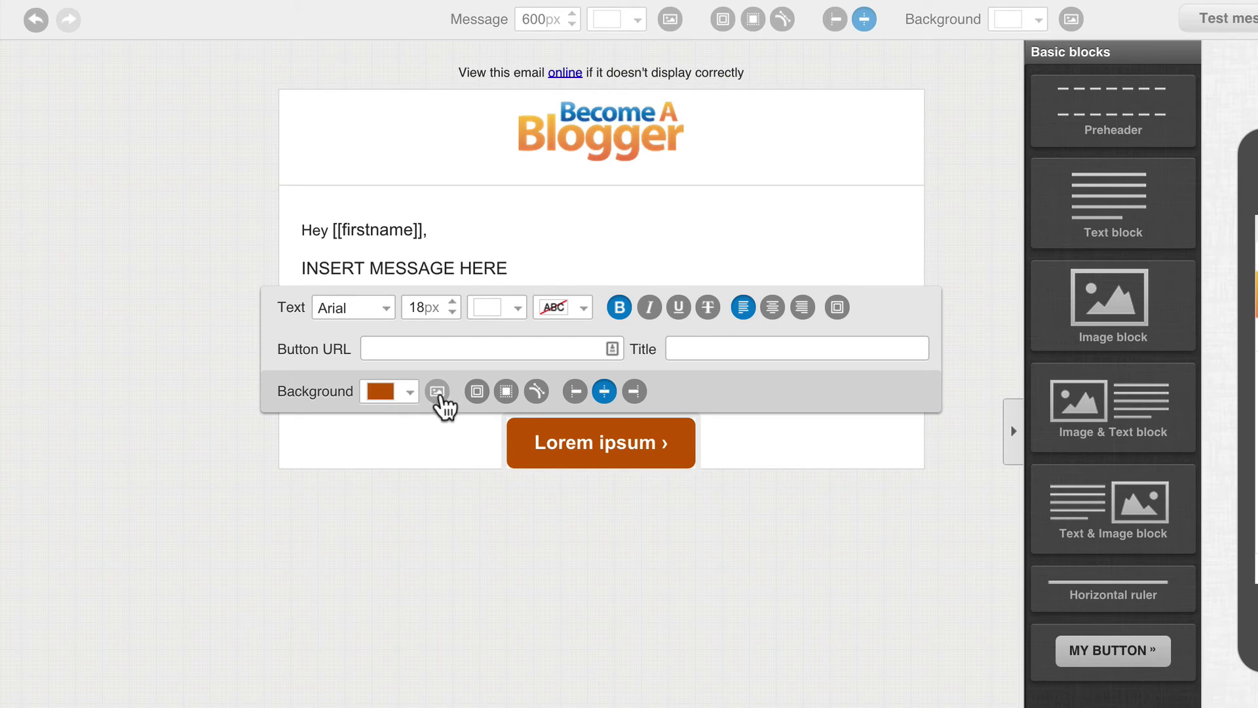
{"action": "left_click", "coordinate": [537, 392]}
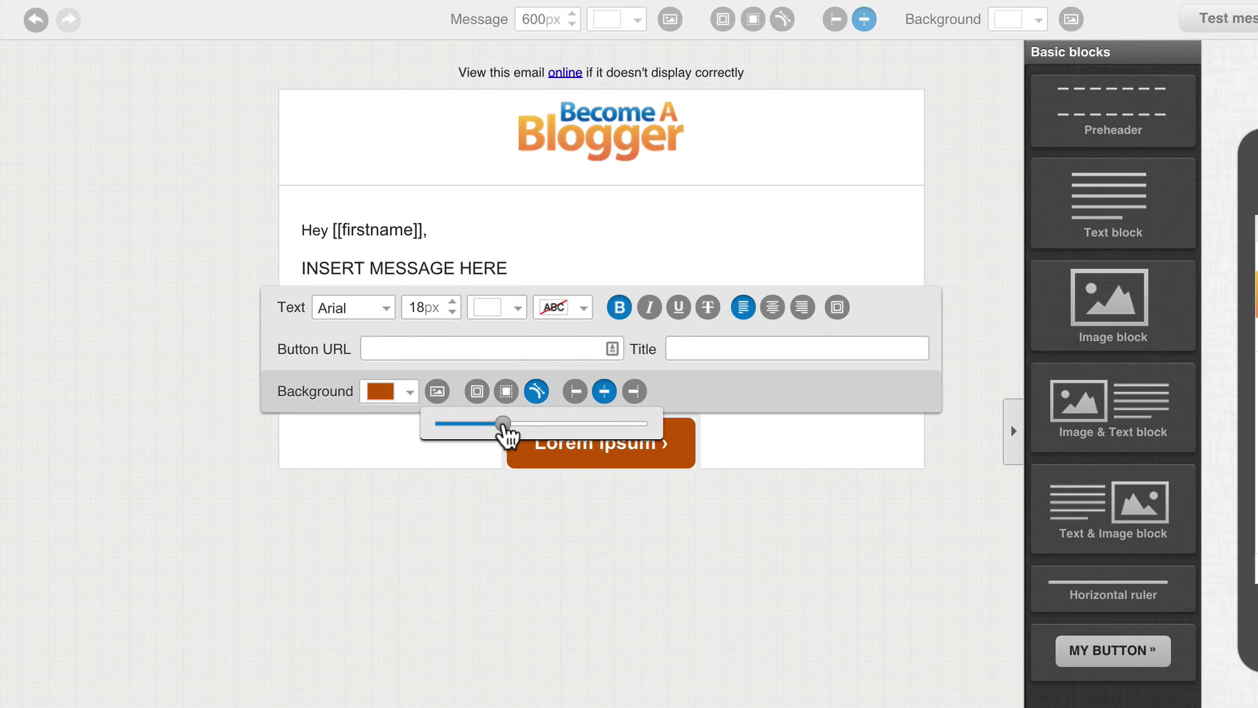
{"action": "left_click_drag", "start_coordinate": [503, 424], "coordinate": [392, 423]}
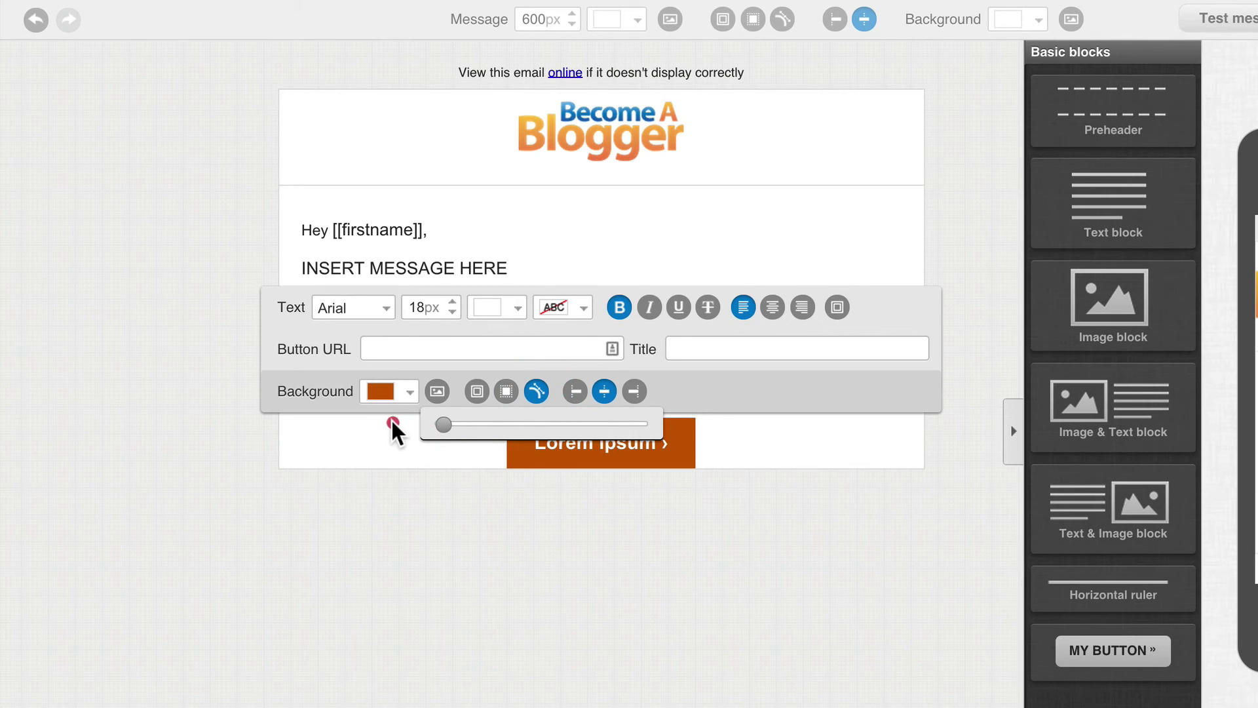
{"action": "left_click", "coordinate": [646, 536]}
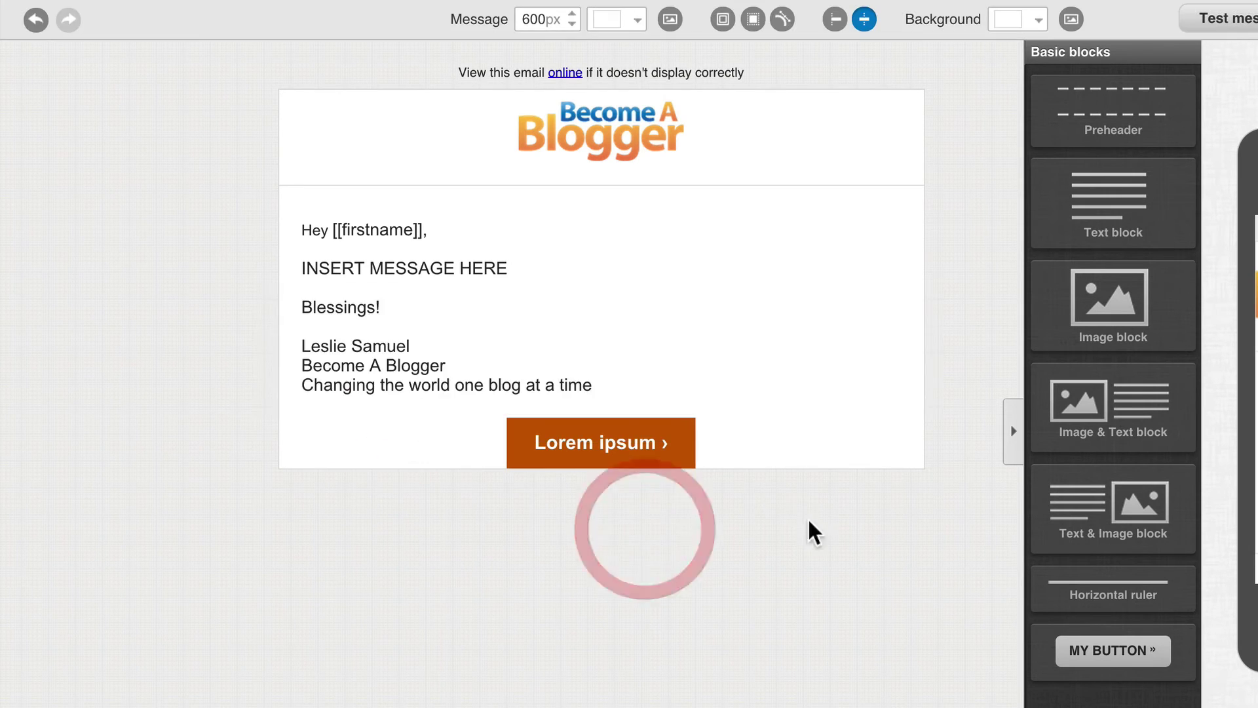
- Replace the button's placeholder label with "Click Here To Read More"
{"action": "left_click", "coordinate": [626, 453]}
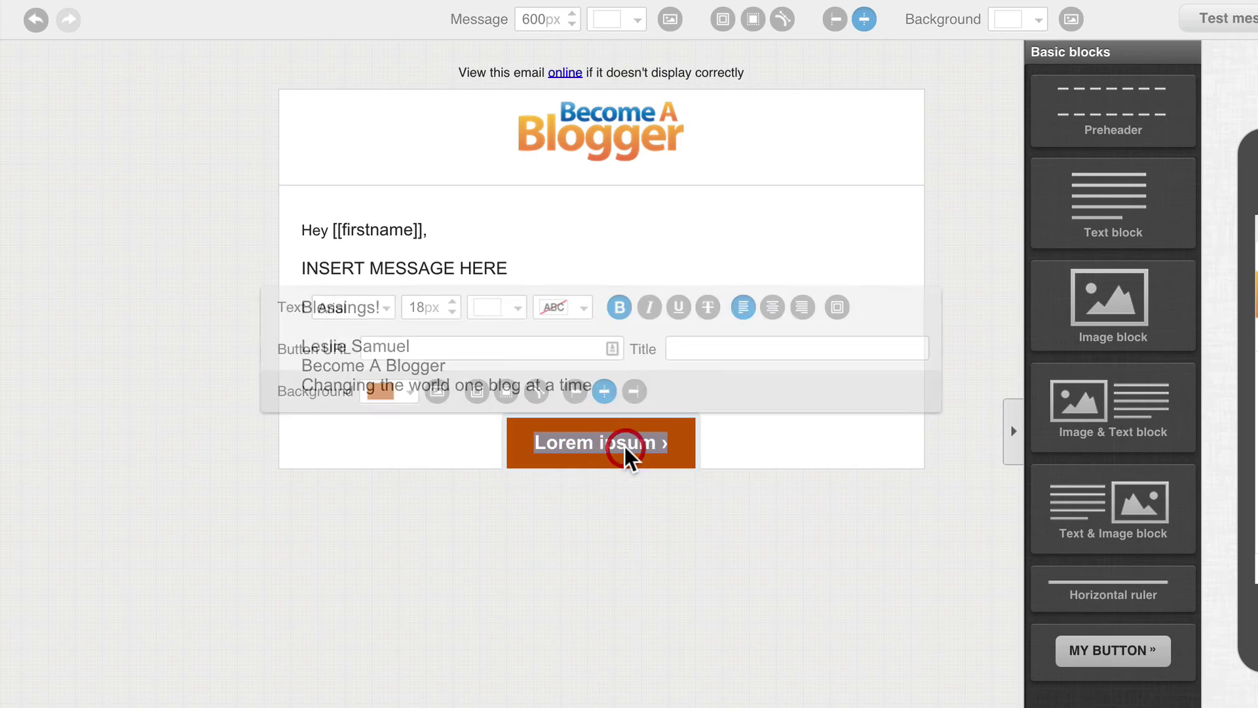
{"action": "type", "text": "Click H"}
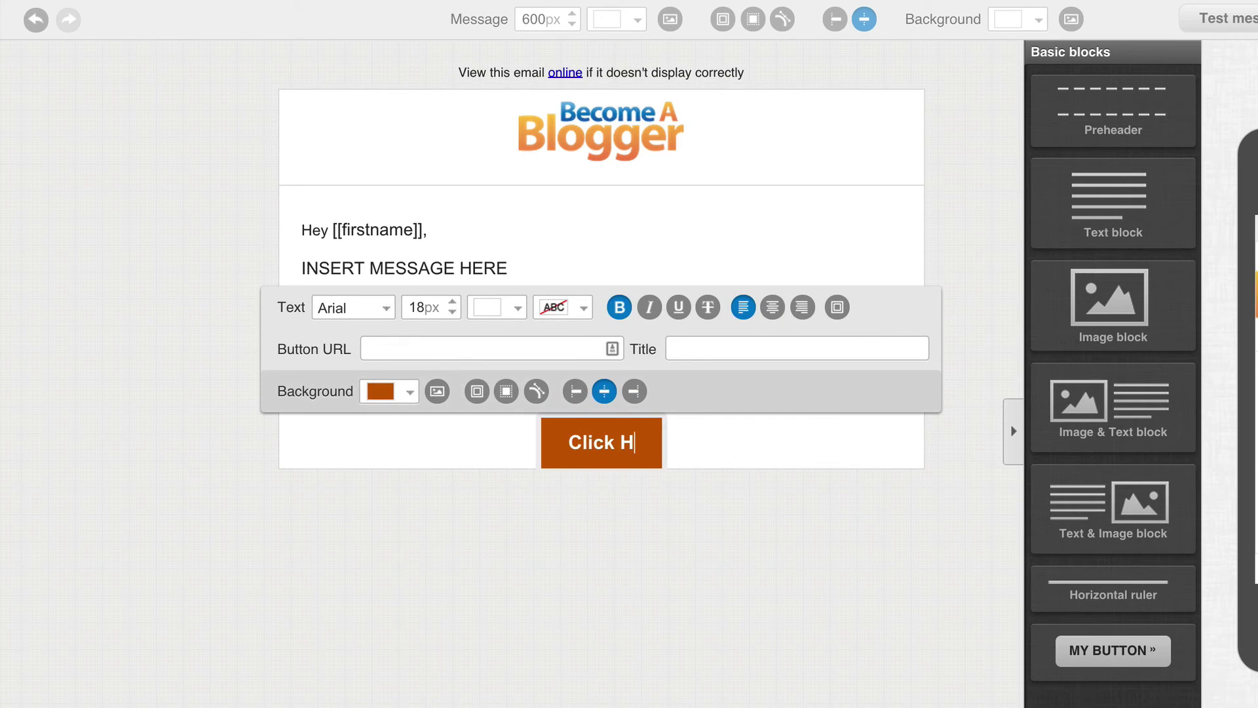
{"action": "type", "text": "ere To Re"}
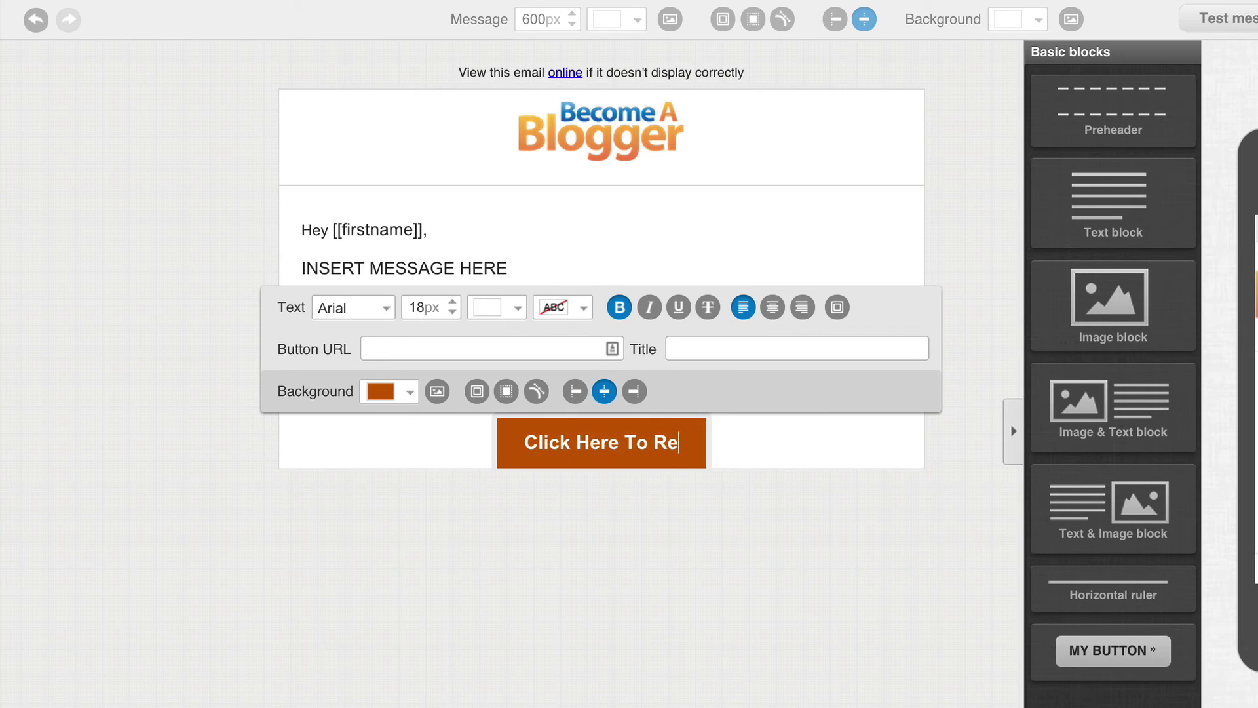
{"action": "type", "text": "ad More"}
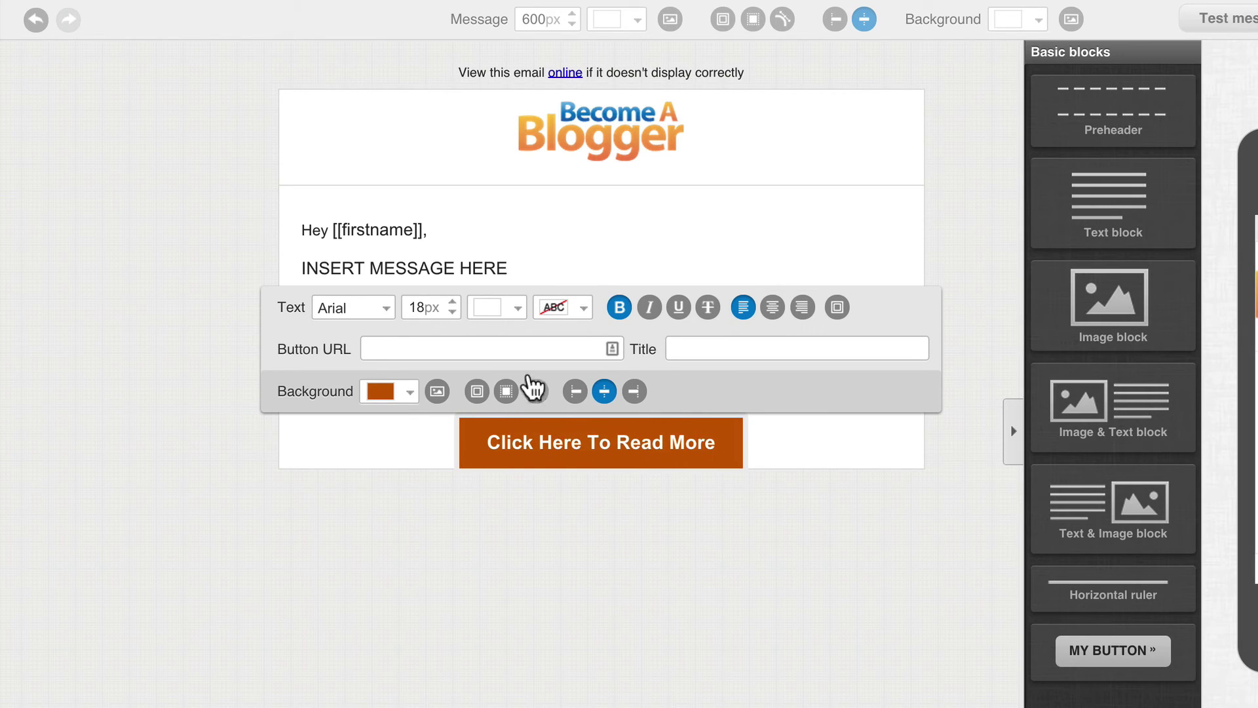
- Set the button label's font size to 17 px and finish editing the button
{"action": "left_click", "coordinate": [367, 348]}
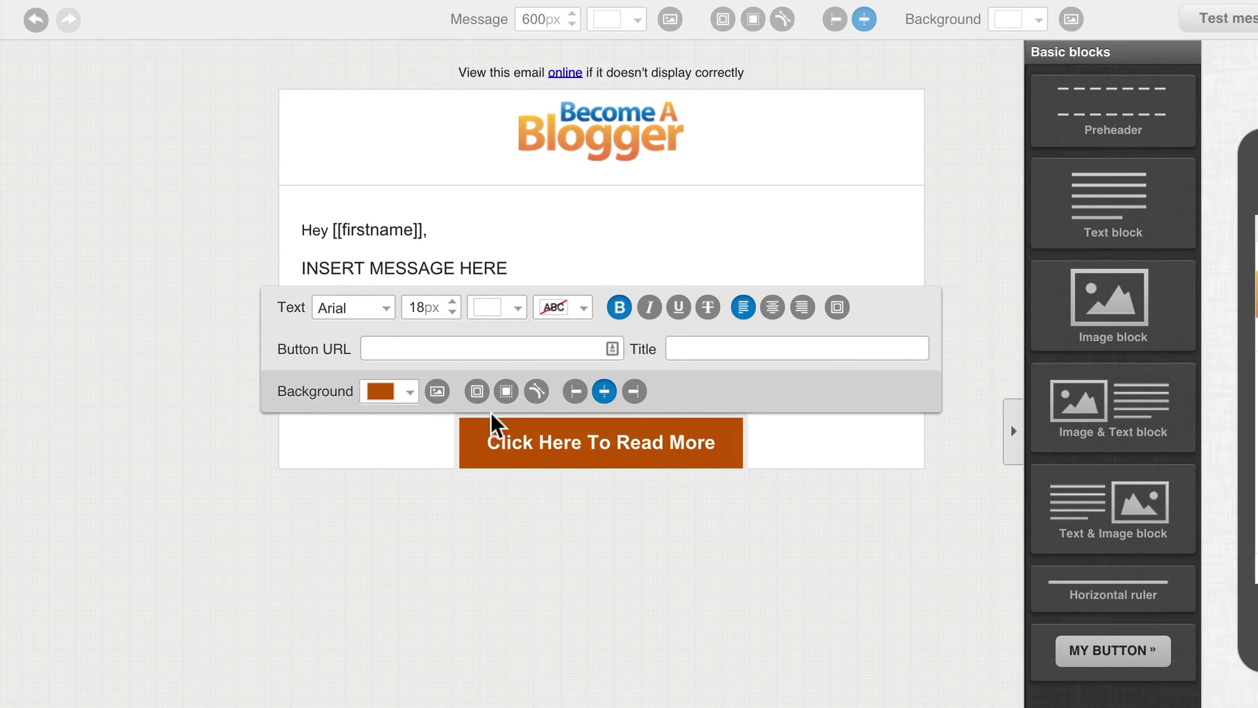
{"action": "left_click", "coordinate": [452, 313]}
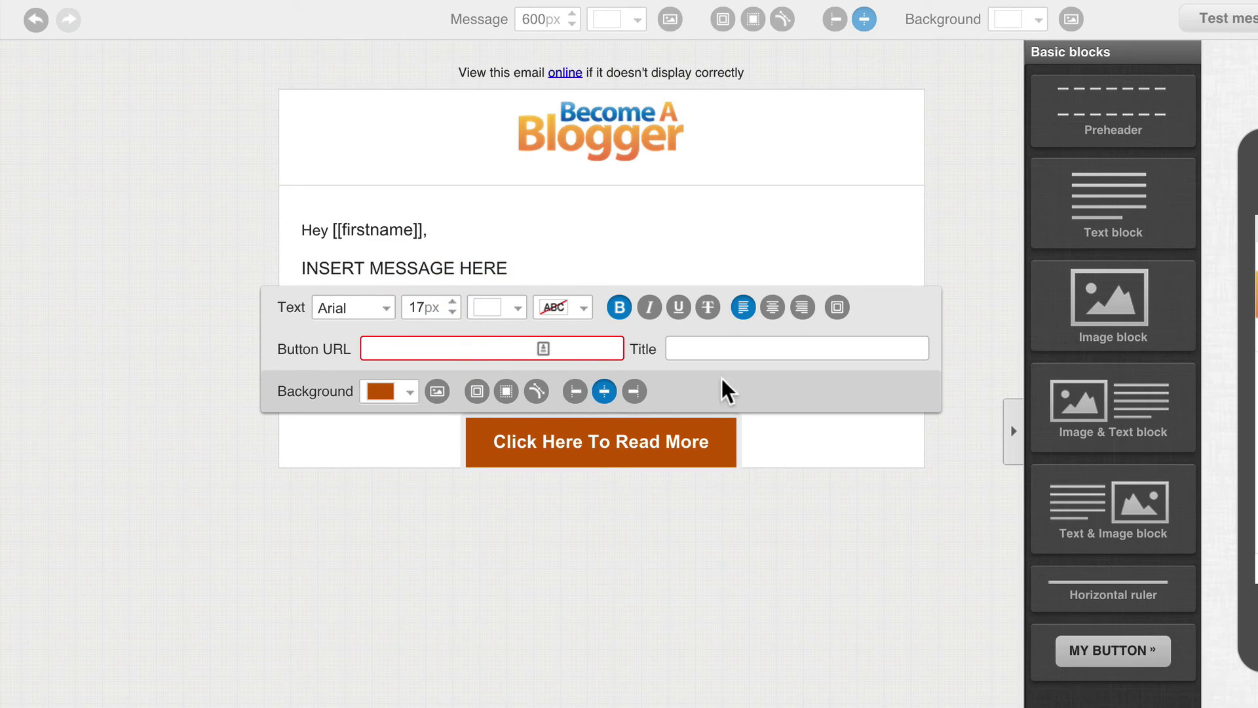
{"action": "left_click", "coordinate": [816, 426]}
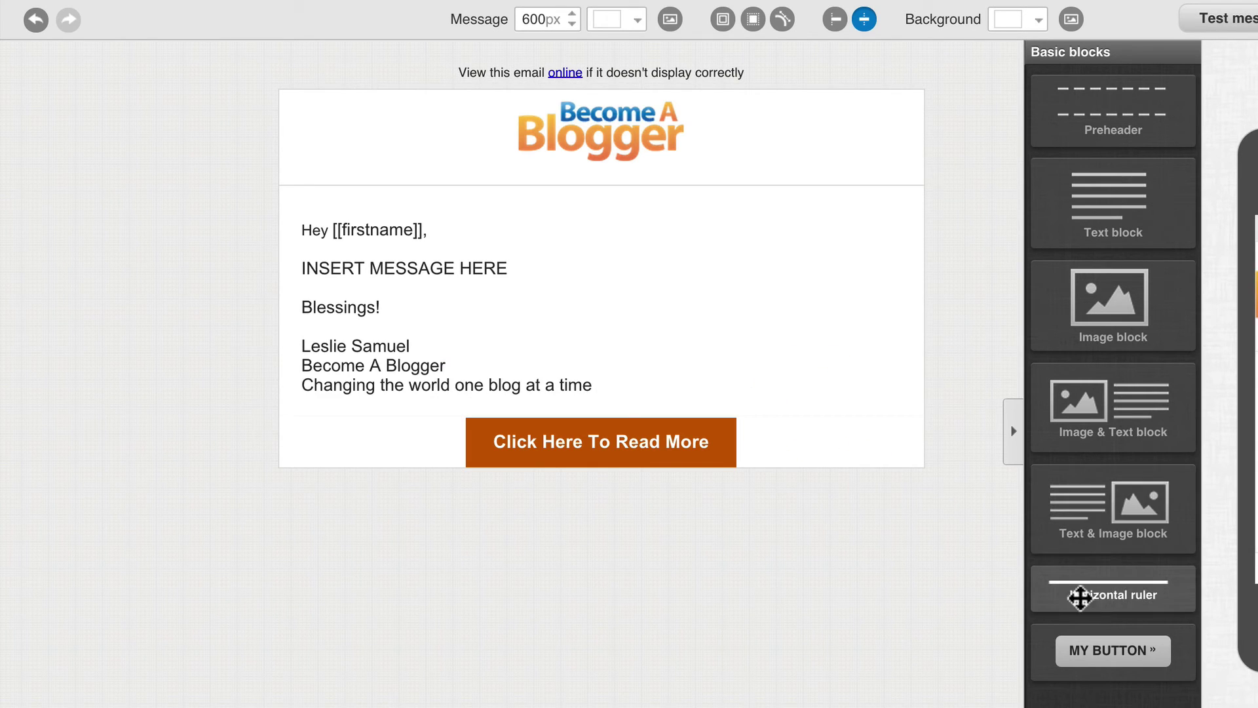
- Widen the button slightly to about 256 px
{"action": "left_click", "coordinate": [669, 452]}
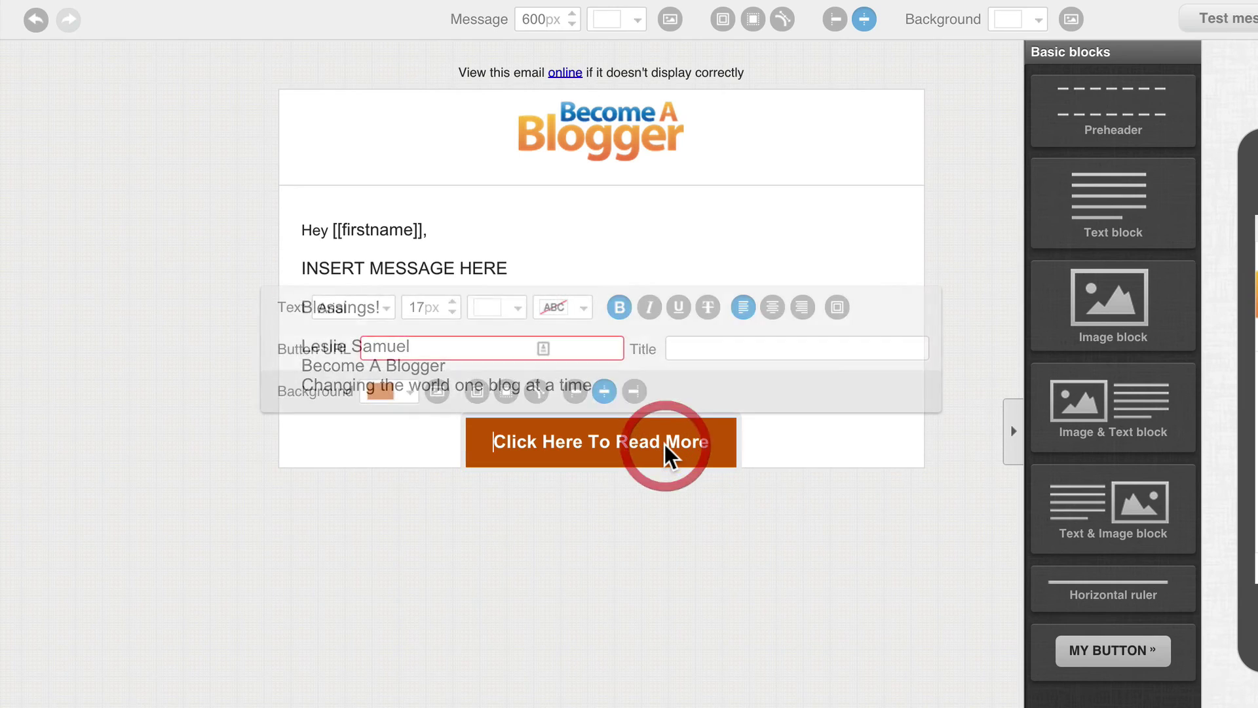
{"action": "left_click", "coordinate": [765, 448]}
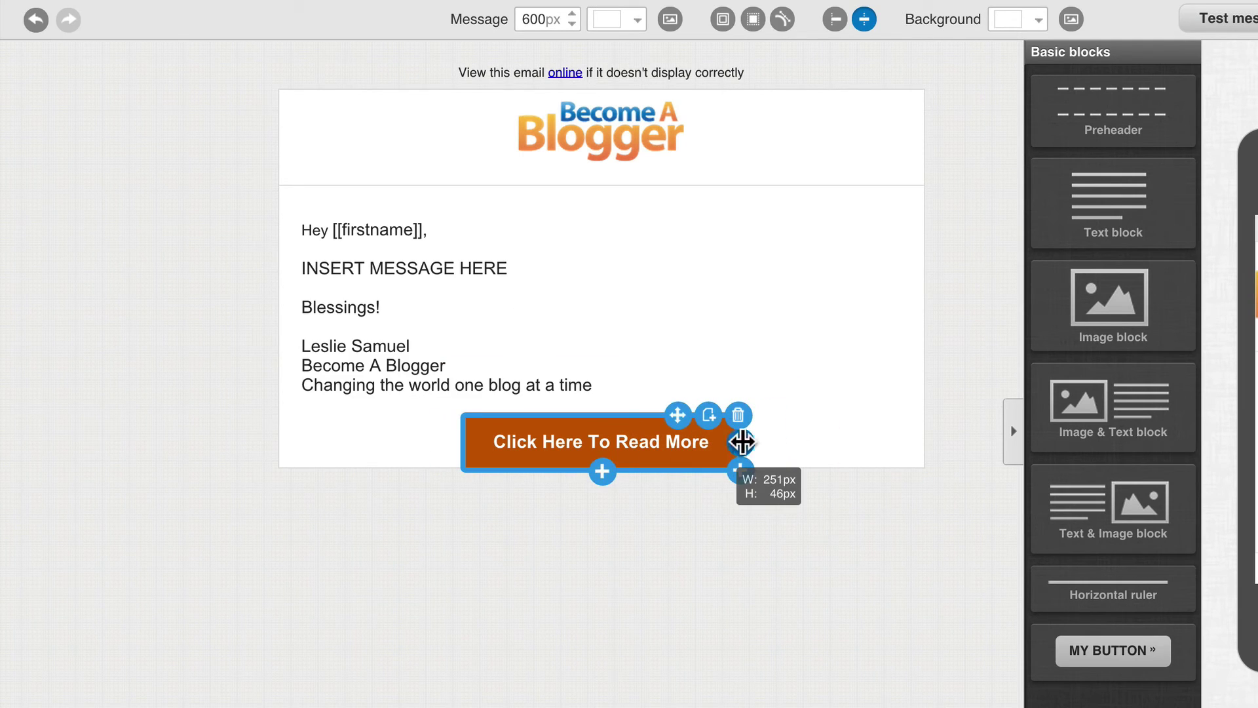
{"action": "mouse_move", "coordinate": [743, 443]}
{"action": "left_mouse_down"}
{"action": "mouse_move", "coordinate": [811, 439]}
{"action": "mouse_move", "coordinate": [699, 453]}
{"action": "mouse_move", "coordinate": [762, 441]}
{"action": "mouse_move", "coordinate": [743, 442]}
{"action": "left_mouse_up"}
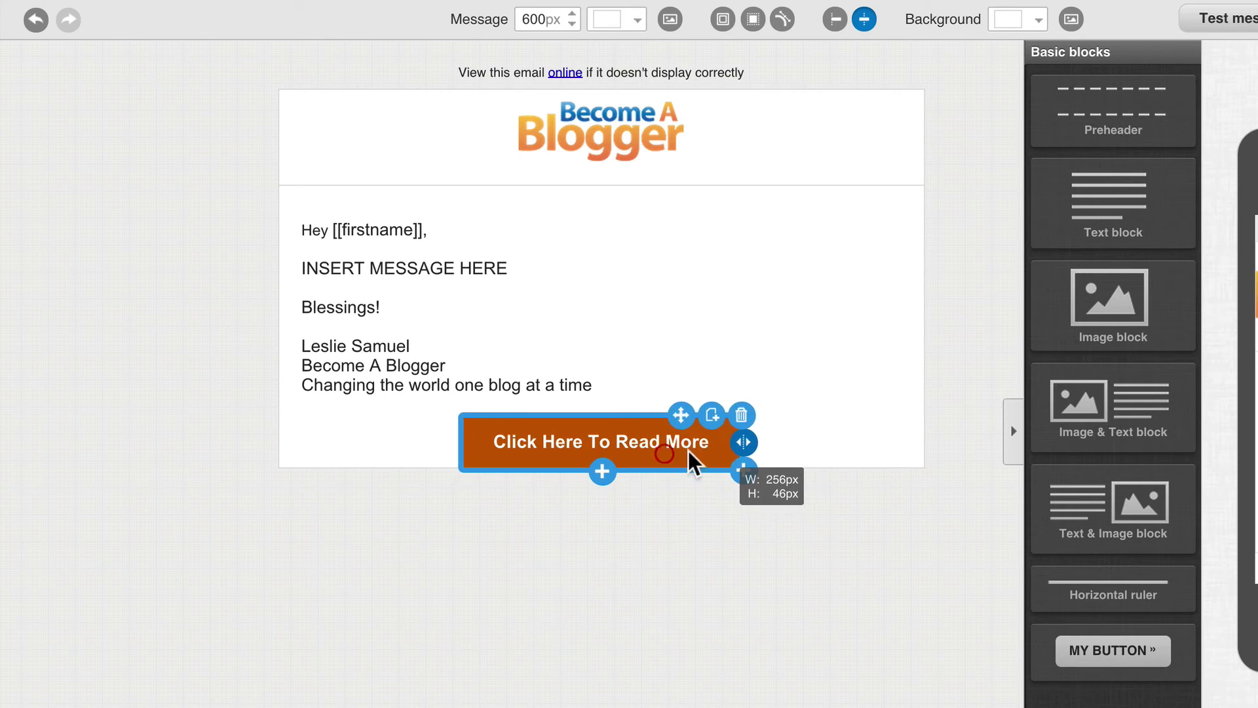
- Give the "Click Here To Read More" button a bottom-only outer margin of slightly more than 12 px
{"action": "left_click", "coordinate": [691, 461]}
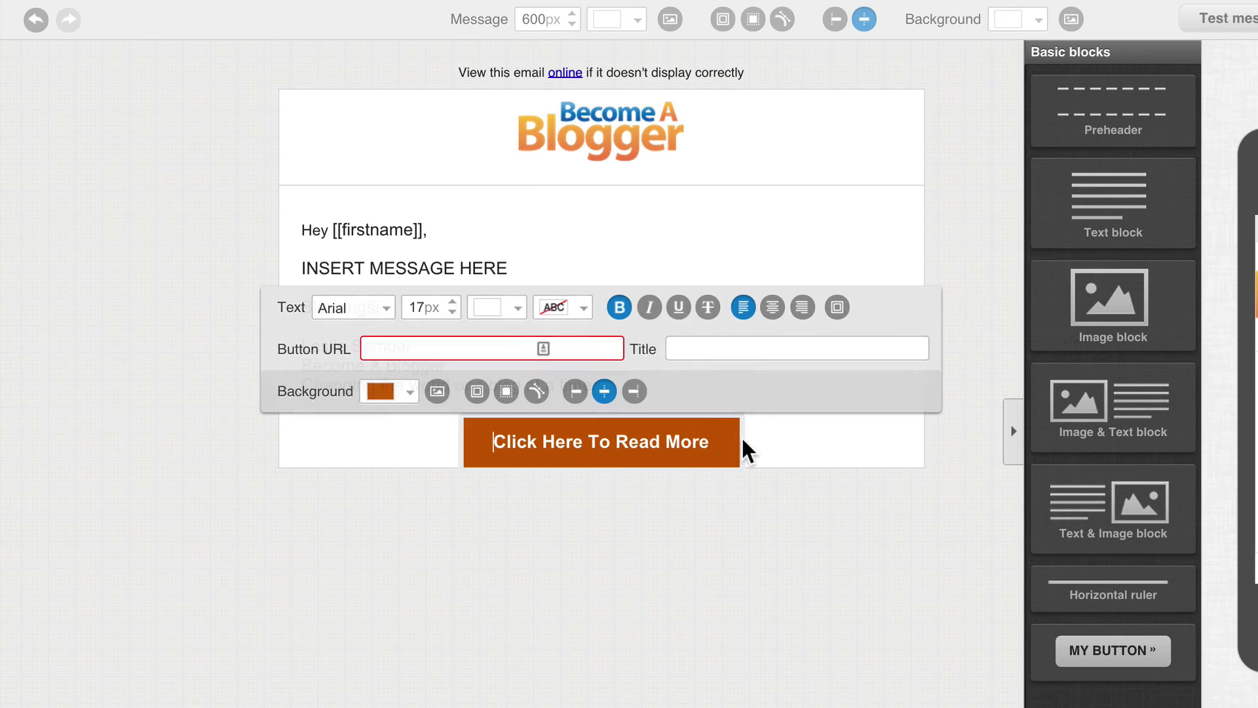
{"action": "left_click", "coordinate": [475, 393]}
{"action": "left_click", "coordinate": [478, 426]}
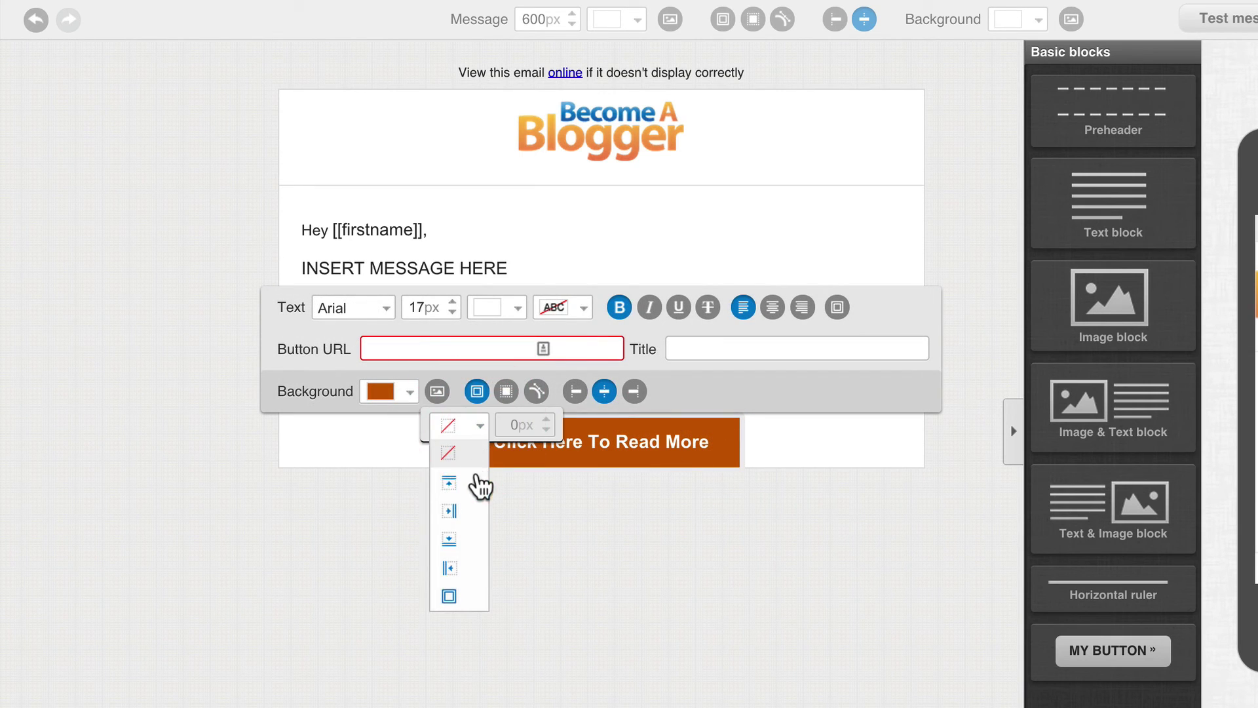
{"action": "left_click", "coordinate": [467, 540]}
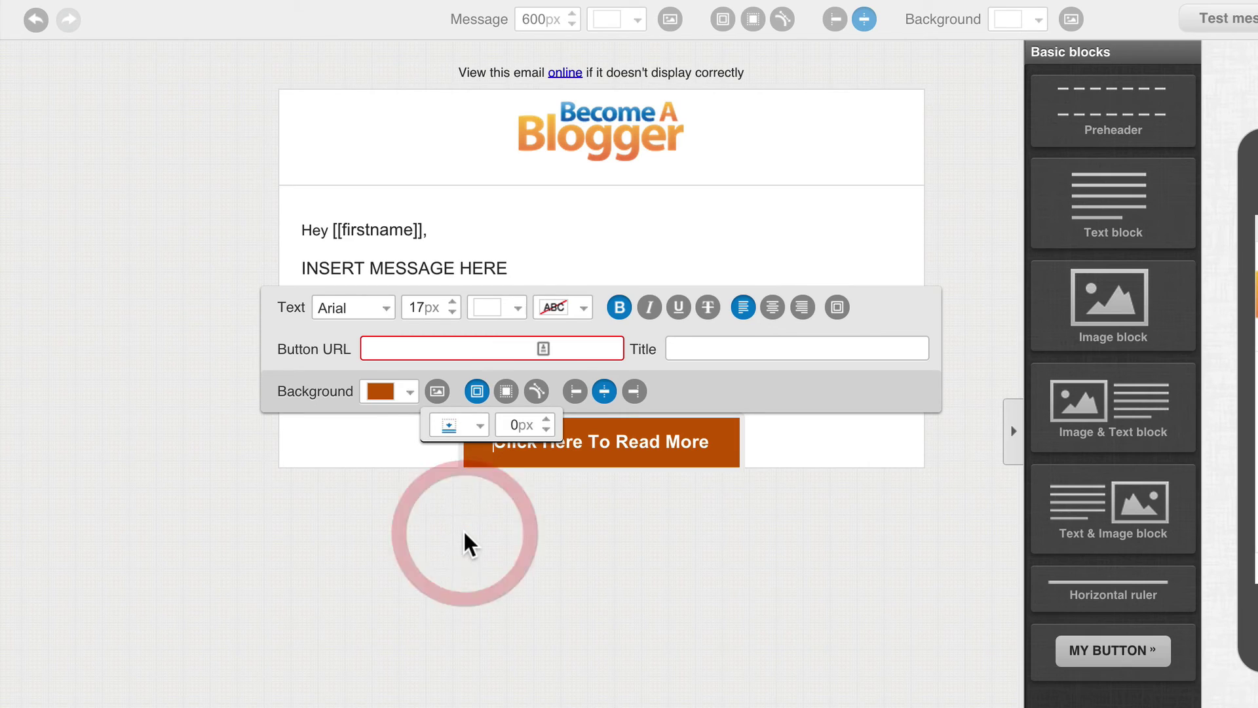
{"action": "left_click", "coordinate": [546, 419]}
{"action": "left_click", "coordinate": [546, 419]}
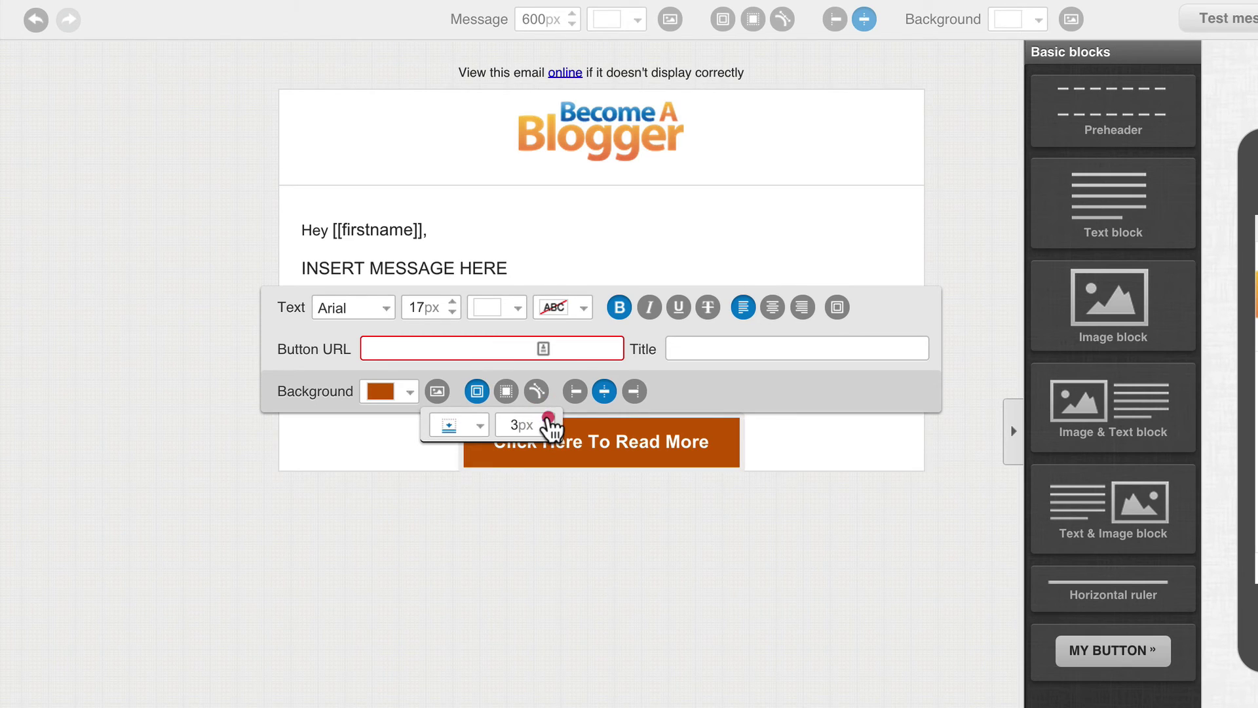
{"action": "left_click", "coordinate": [546, 419]}
{"action": "left_click", "coordinate": [546, 419]}
{"action": "left_click", "coordinate": [546, 419]}
{"action": "left_click", "coordinate": [546, 420]}
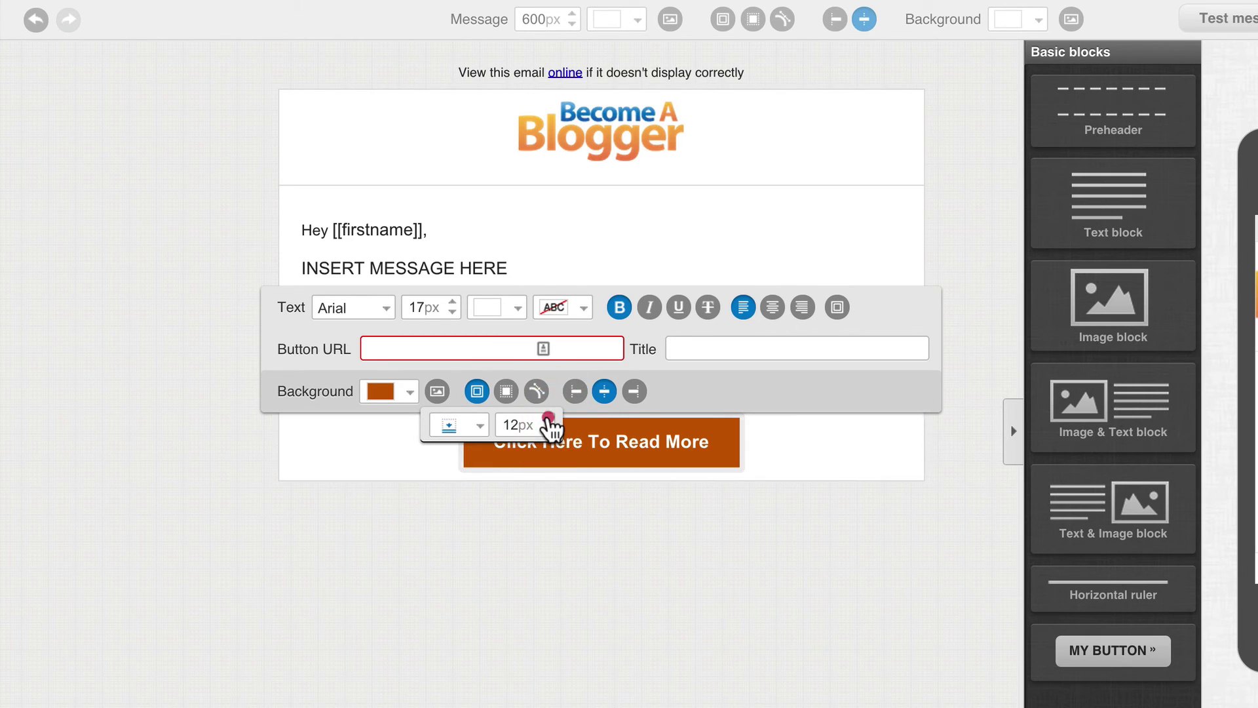
{"action": "left_click", "coordinate": [547, 419]}
{"action": "left_click", "coordinate": [547, 419]}
{"action": "left_click", "coordinate": [546, 419]}
{"action": "left_click", "coordinate": [832, 550]}
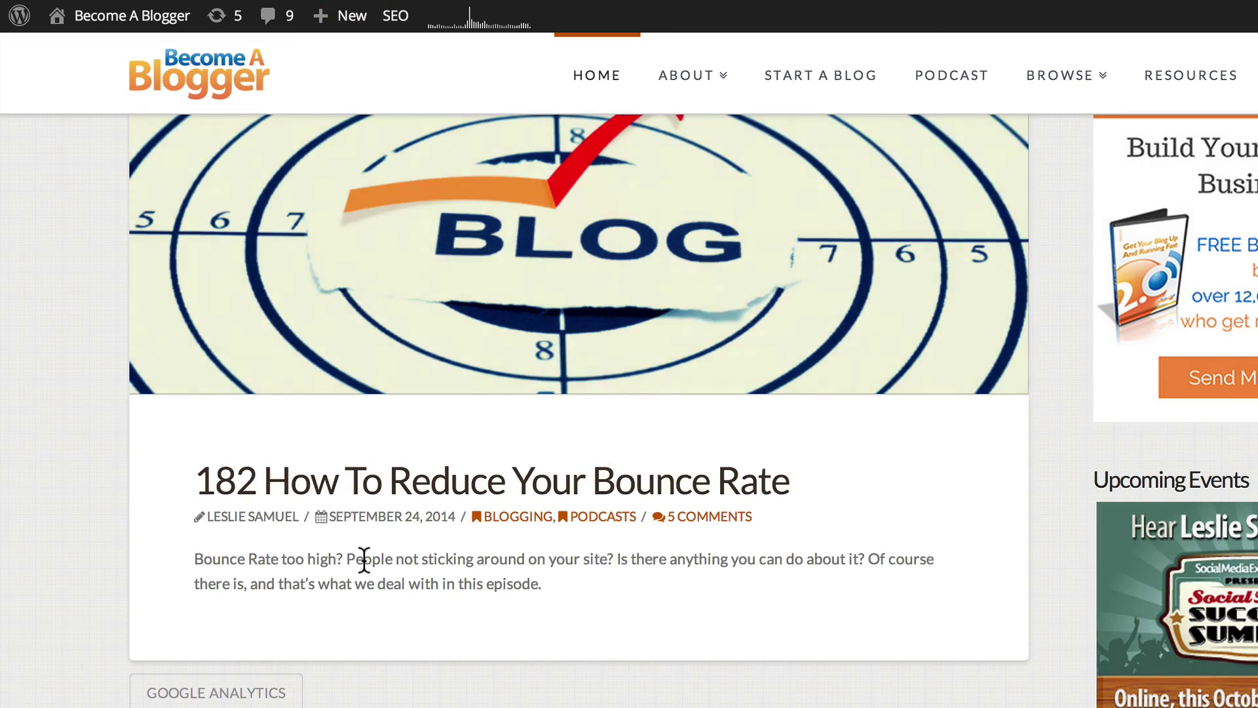
- Check the featured images of recent posts on the Become A Blogger site, and add an image block above the newsletter's greeting text
{"action": "scroll", "coordinate": [363, 560], "scroll_direction": "down", "scroll_amount": 7}
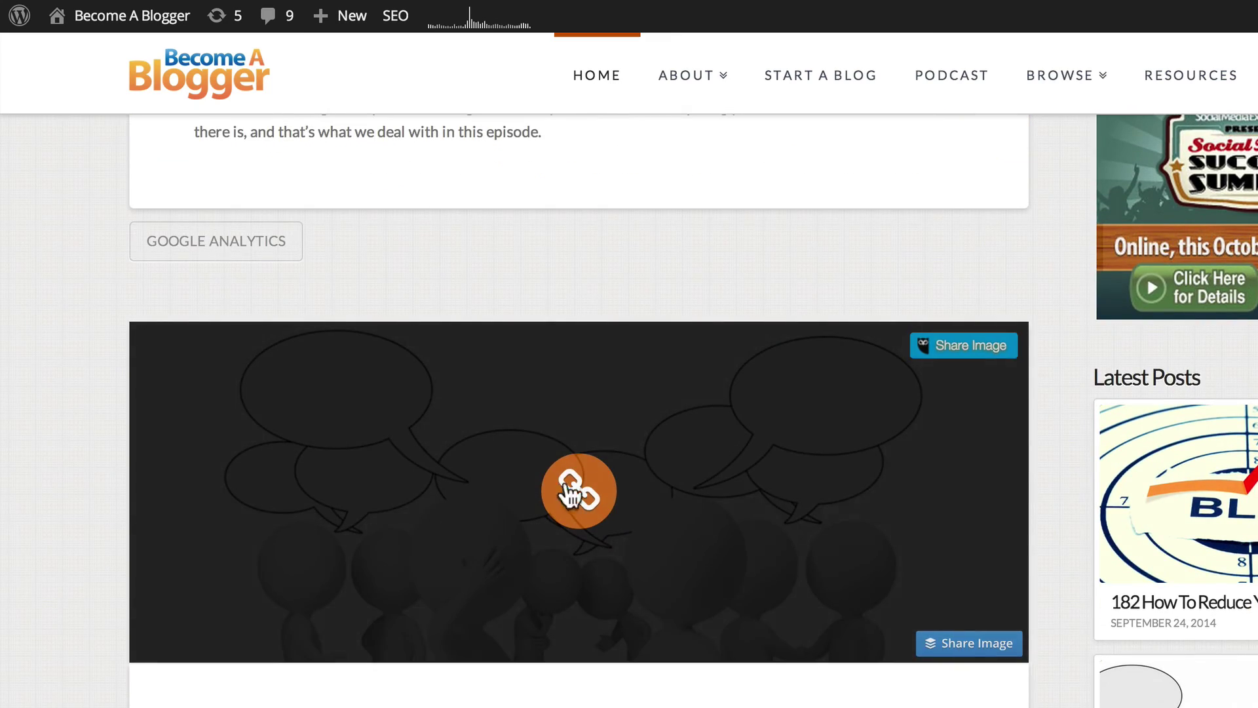
{"action": "scroll", "coordinate": [1071, 285], "scroll_direction": "down", "scroll_amount": 3}
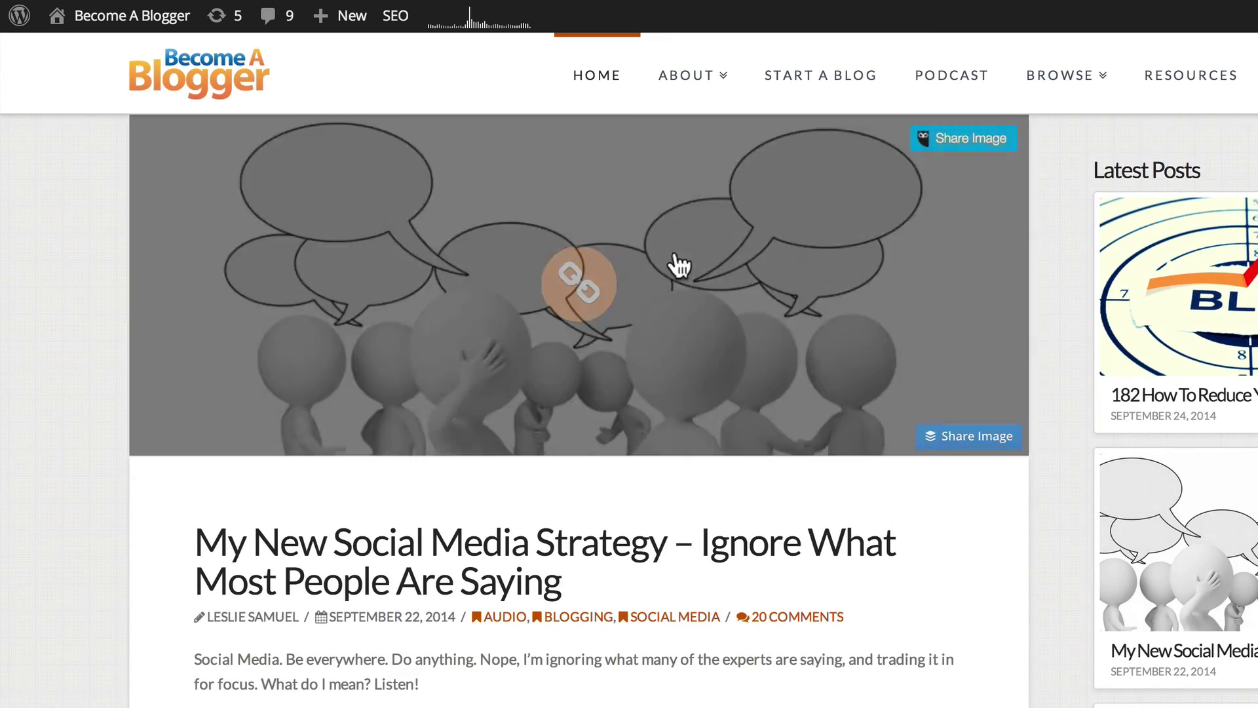
{"action": "scroll", "coordinate": [1052, 286], "scroll_direction": "up", "scroll_amount": 10}
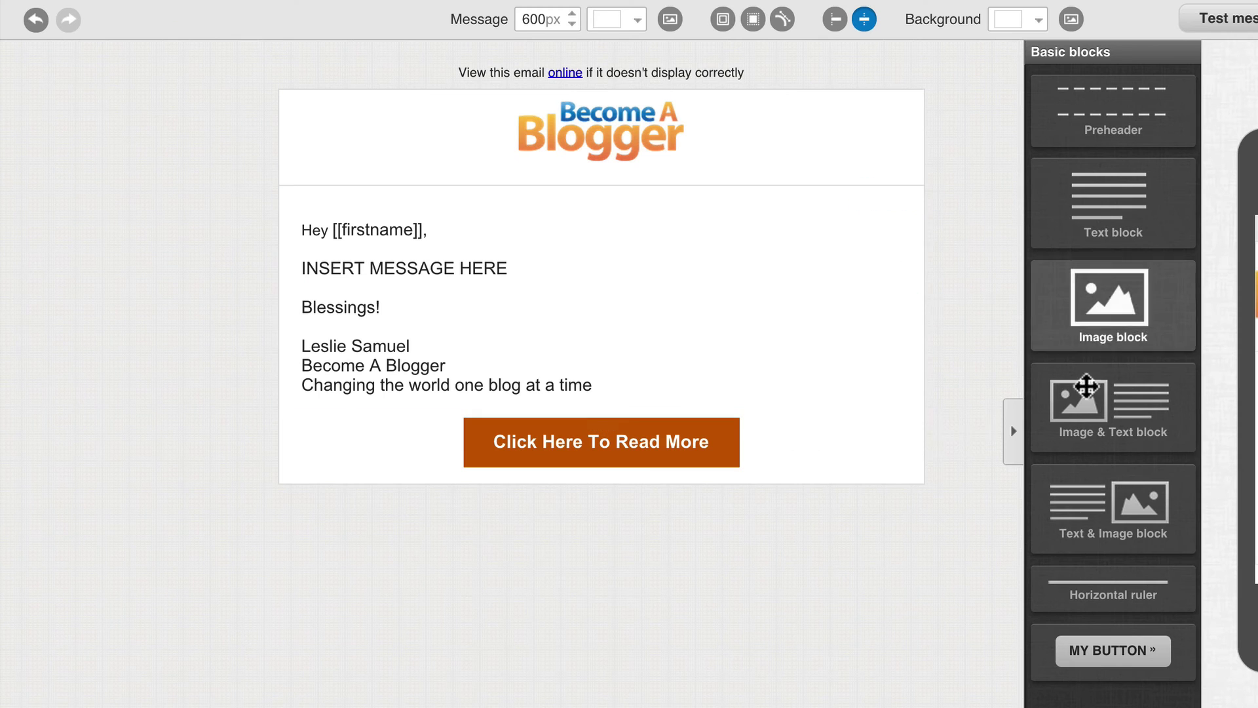
{"action": "left_click_drag", "start_coordinate": [1134, 317], "coordinate": [579, 274]}
{"action": "left_click", "coordinate": [607, 262]}
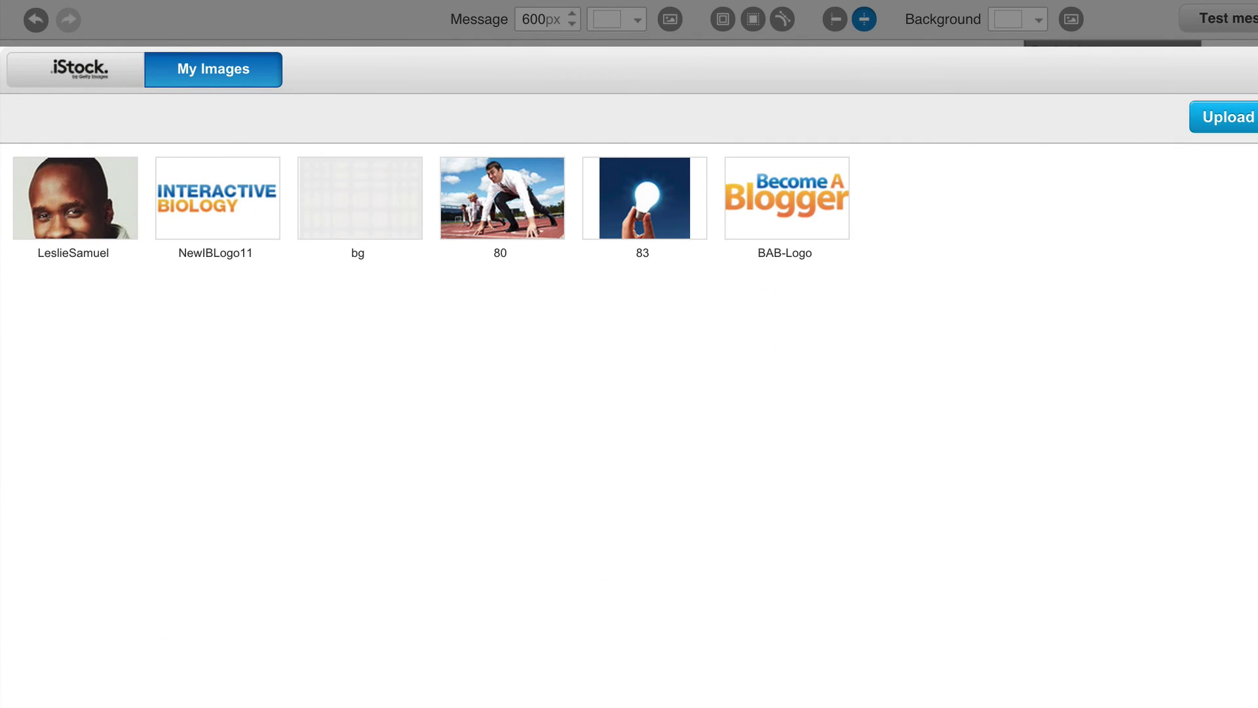
- Upload the featured PNG for the bounce rate post from the Become_A_Blogger folder's Blog/Podcast/182_Bounce_Rate subfolder to My Images
{"action": "left_click", "coordinate": [1228, 117]}
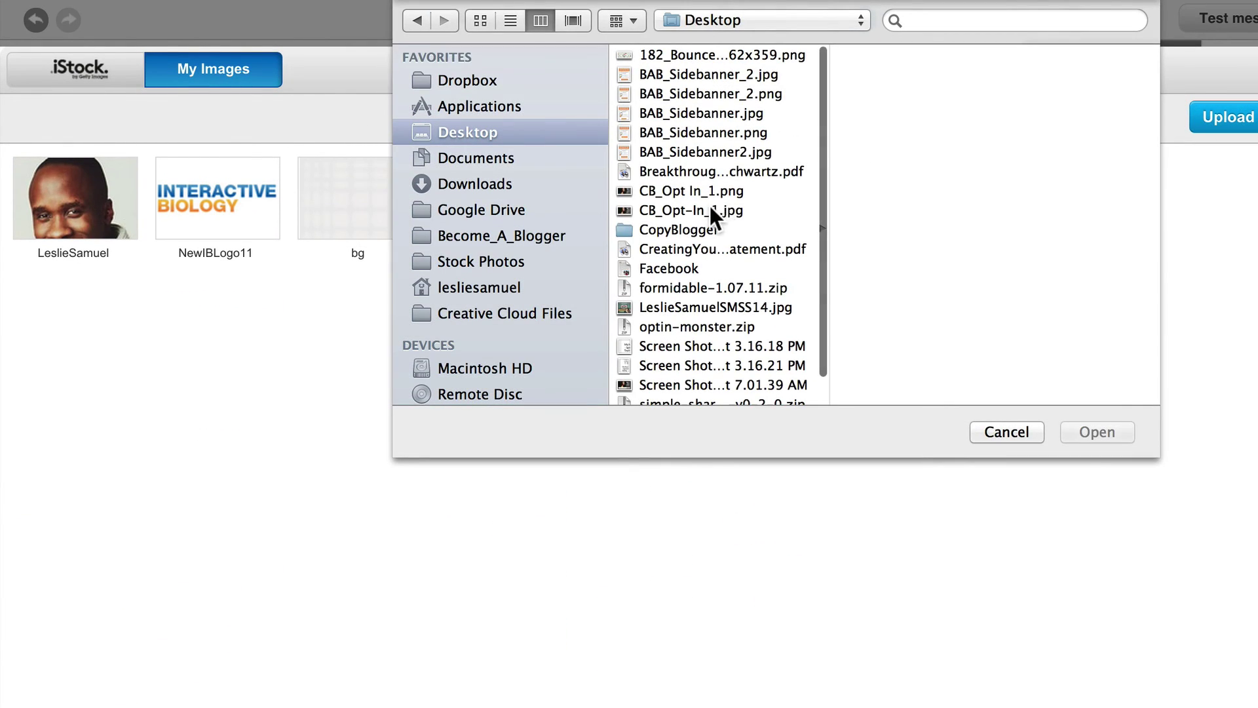
{"action": "scroll", "coordinate": [709, 205], "scroll_direction": "down", "scroll_amount": 1}
{"action": "left_click", "coordinate": [494, 241]}
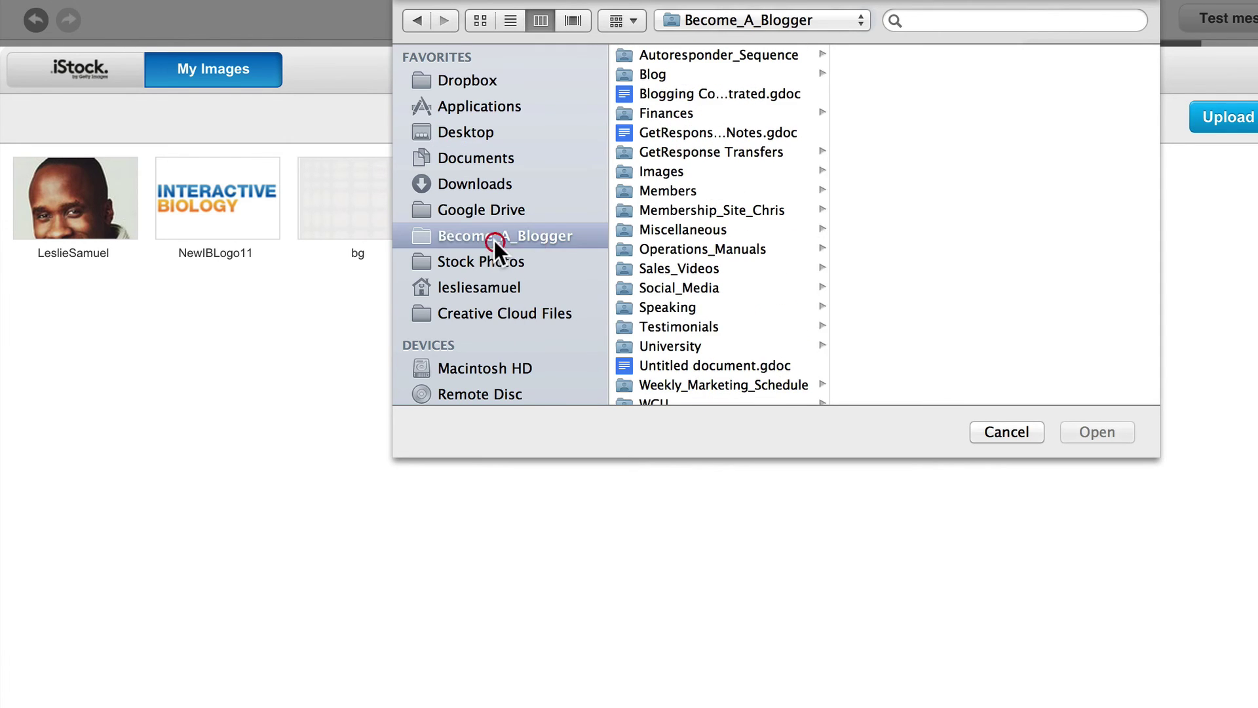
{"action": "left_click", "coordinate": [661, 72]}
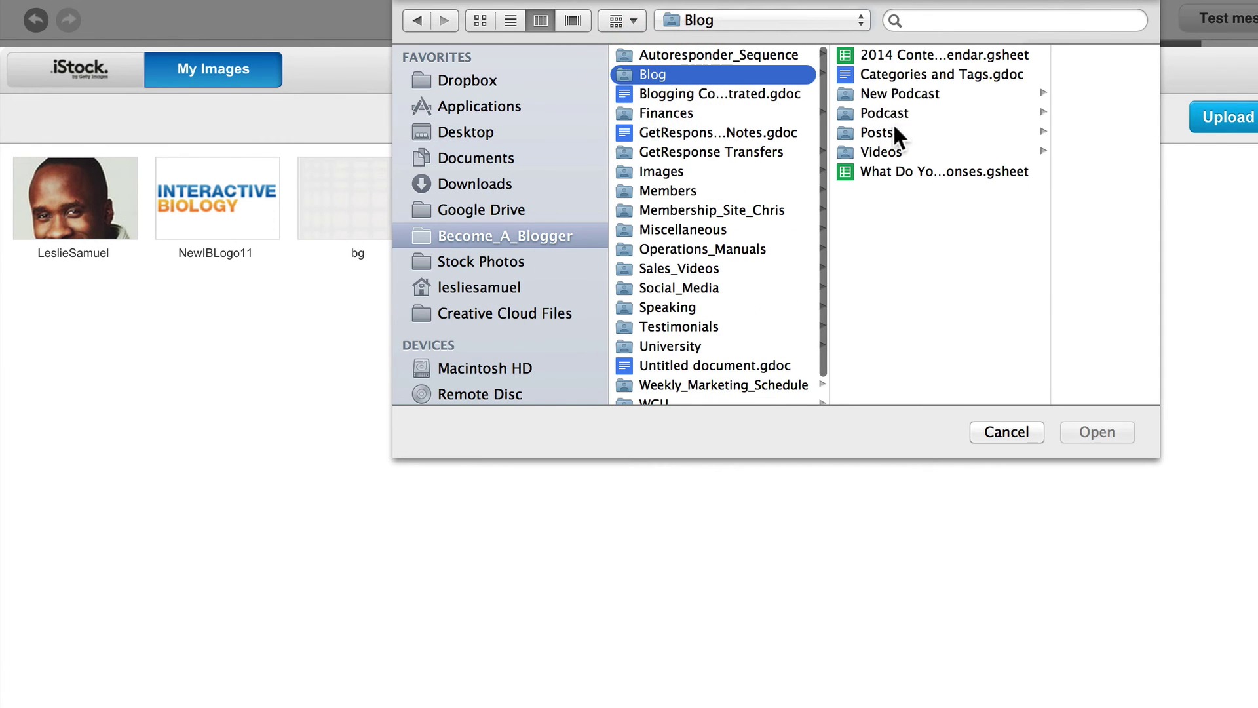
{"action": "left_click", "coordinate": [871, 113]}
{"action": "scroll", "coordinate": [1037, 294], "scroll_direction": "down", "scroll_amount": 10}
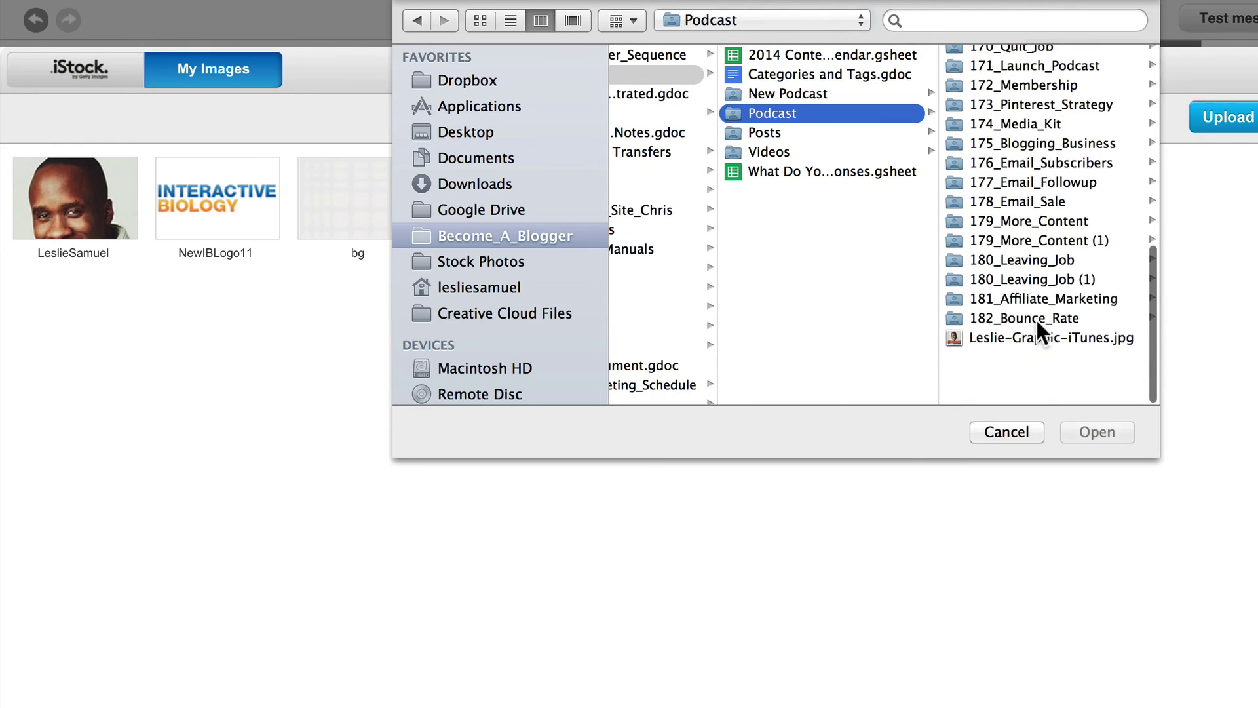
{"action": "left_click", "coordinate": [997, 385]}
{"action": "left_click", "coordinate": [851, 376]}
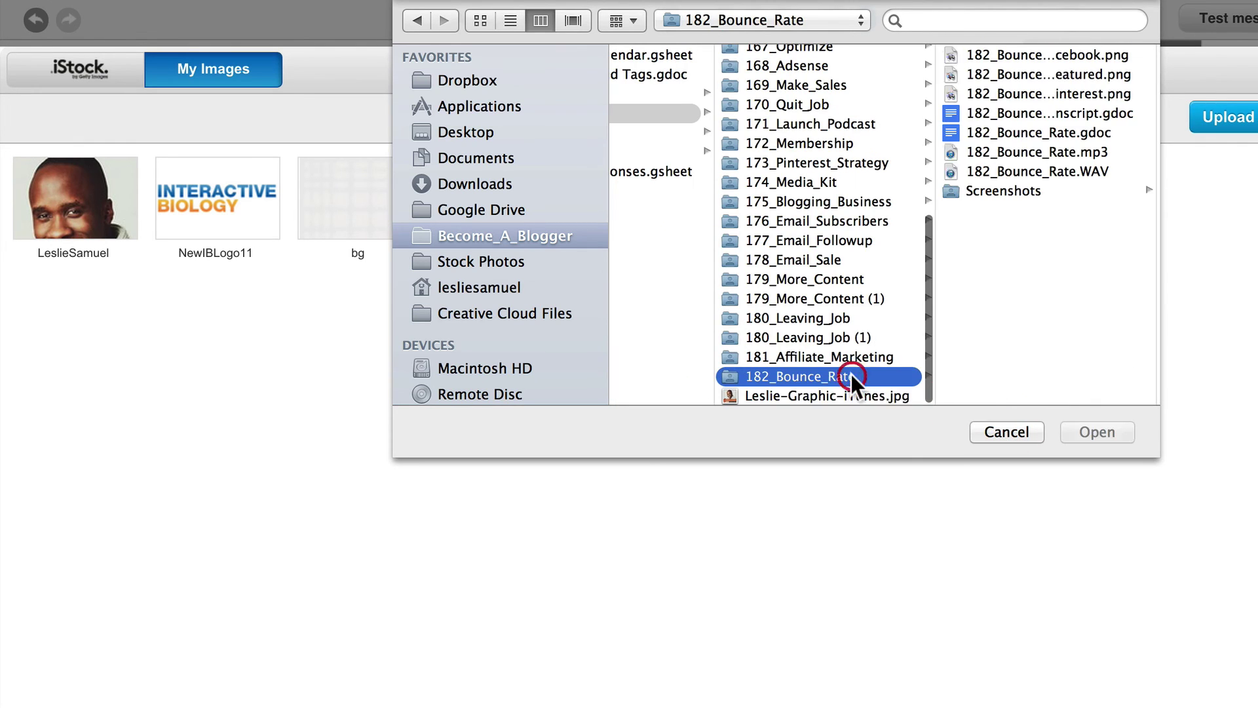
{"action": "left_click", "coordinate": [1045, 76]}
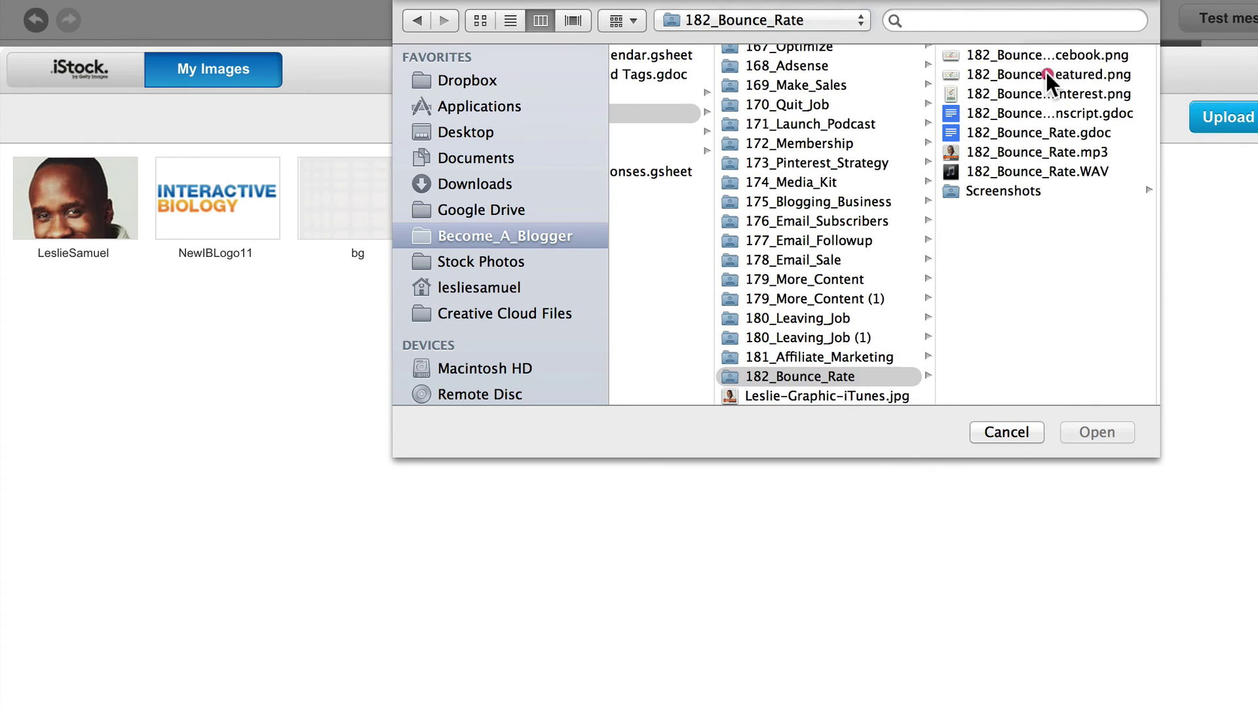
{"action": "left_click", "coordinate": [1103, 433]}
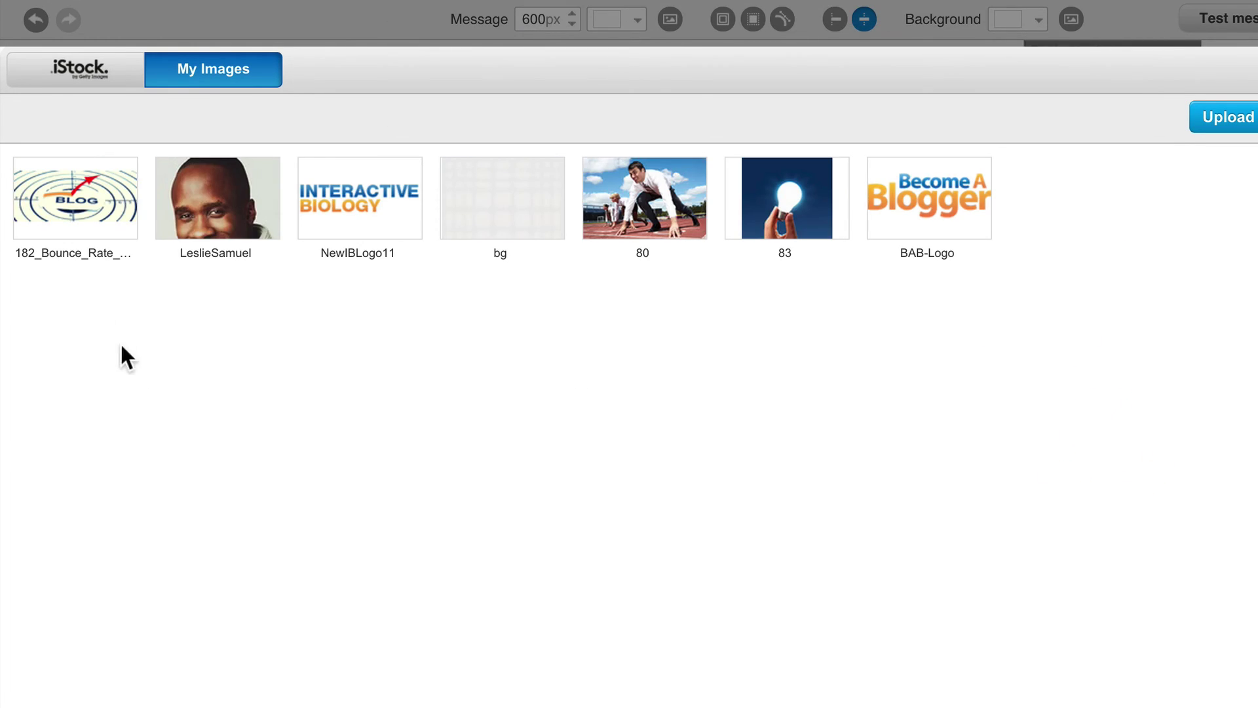
- Insert the uploaded 182_Bounce_Rate image into the new image block and reduce the block's height to about 260 px
{"action": "left_click", "coordinate": [86, 211]}
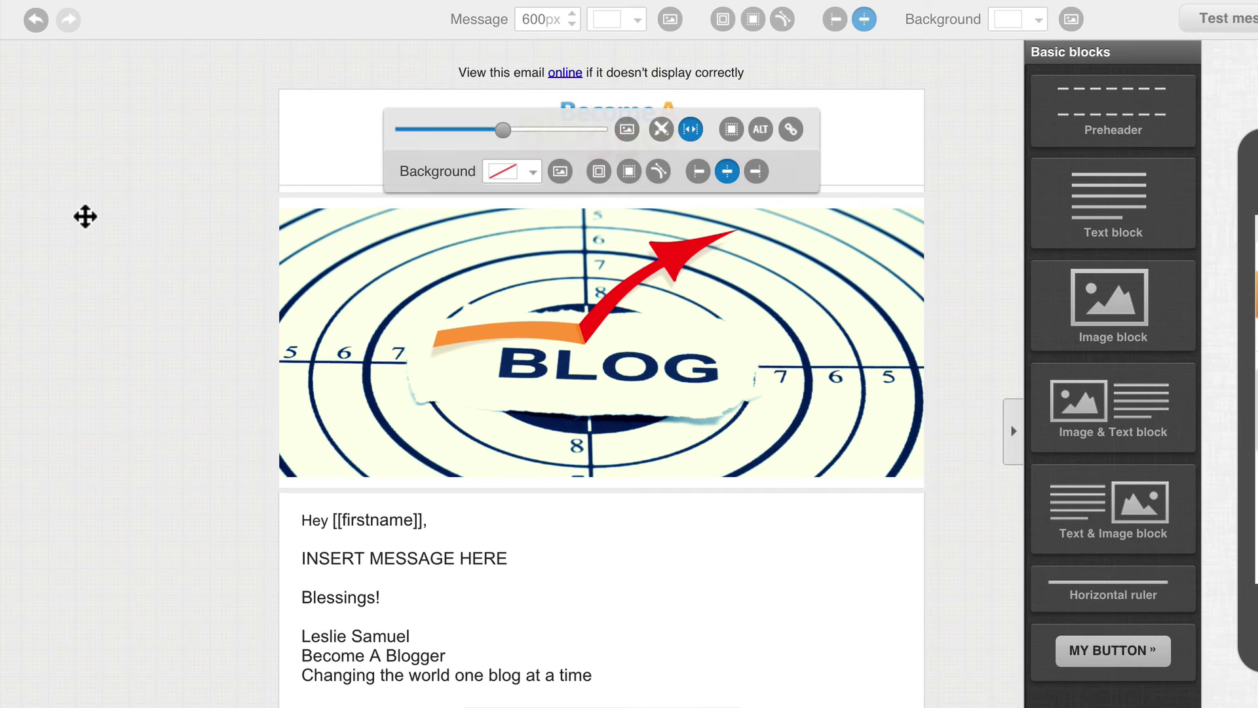
{"action": "left_click", "coordinate": [955, 405]}
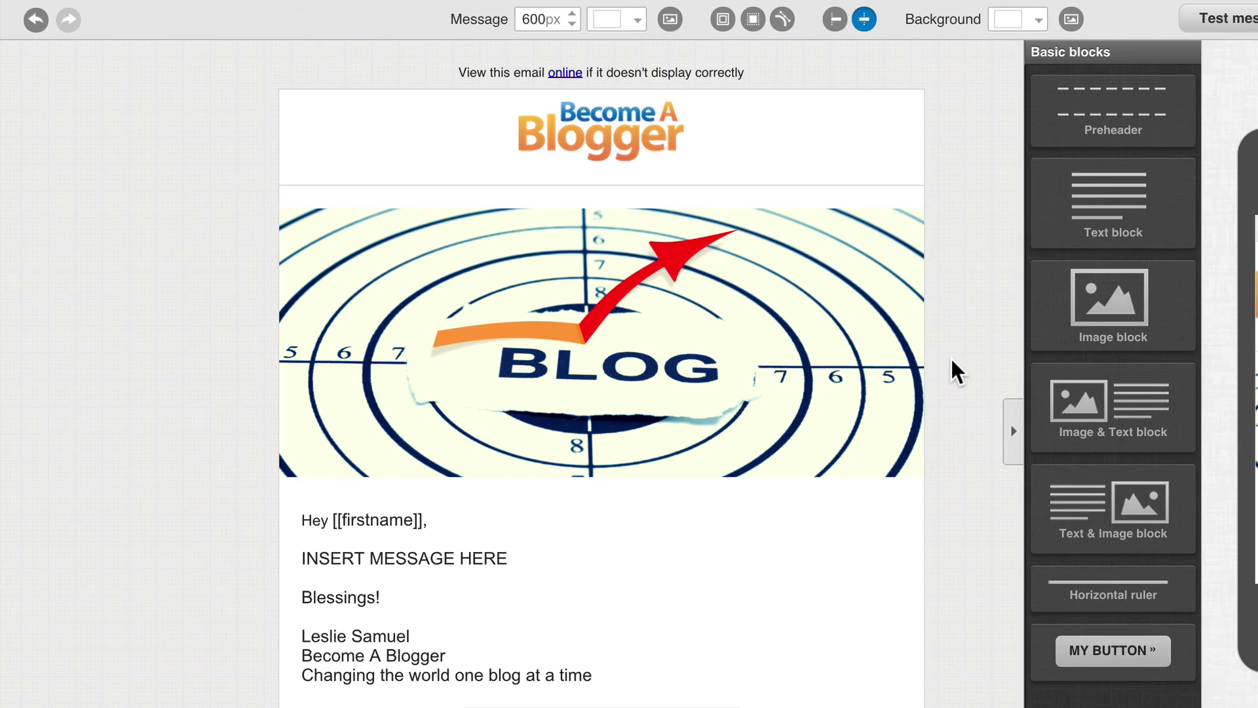
{"action": "mouse_move", "coordinate": [724, 360]}
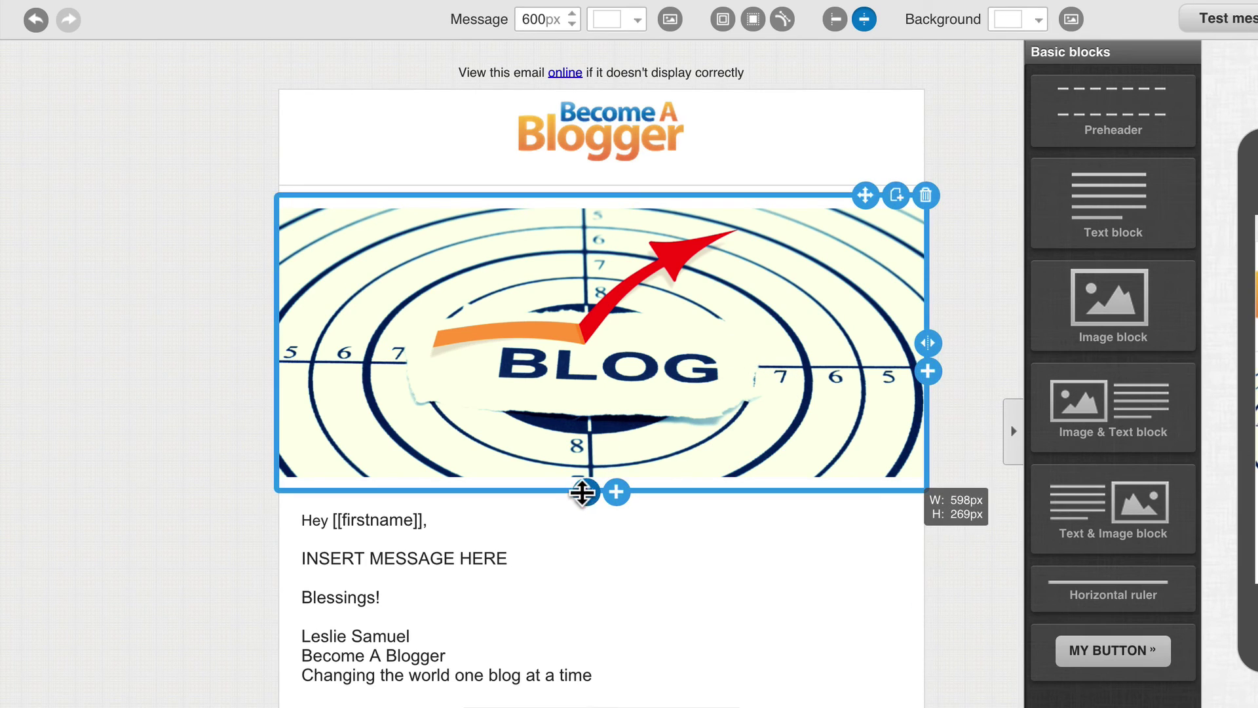
{"action": "mouse_move", "coordinate": [582, 492]}
{"action": "left_mouse_down"}
{"action": "mouse_move", "coordinate": [584, 439]}
{"action": "mouse_move", "coordinate": [583, 483]}
{"action": "left_mouse_up"}
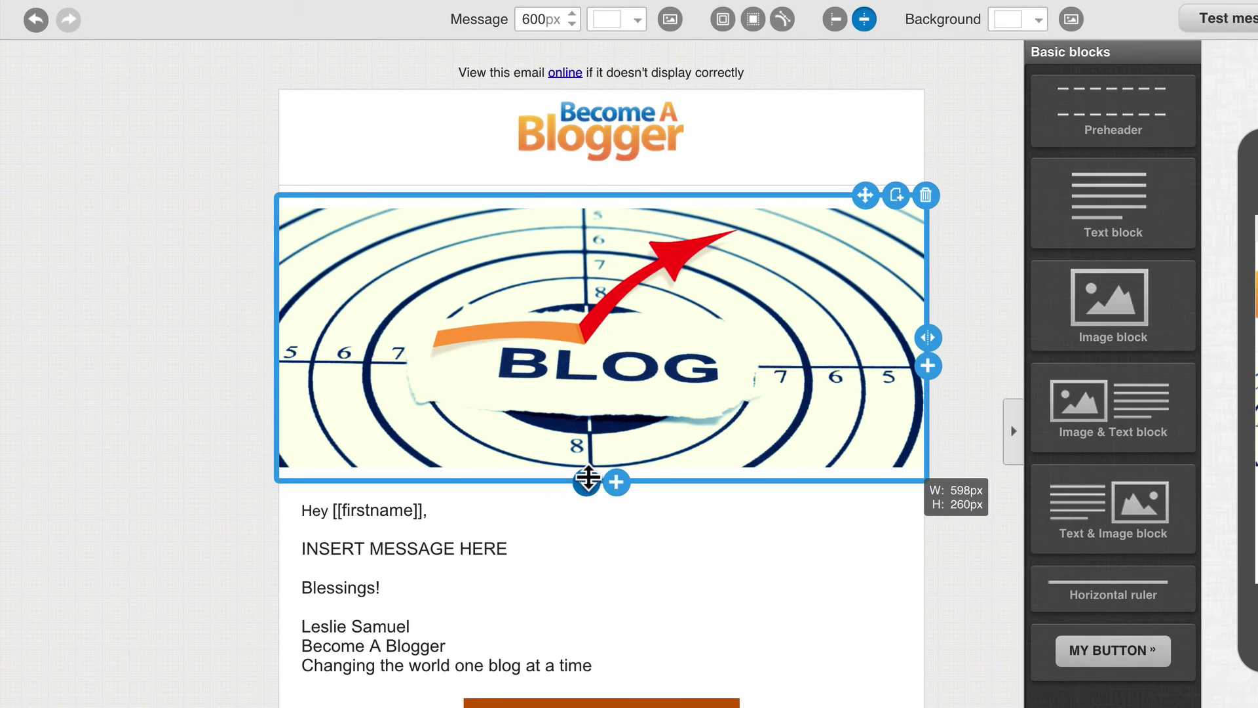
{"action": "mouse_move", "coordinate": [587, 482]}
{"action": "left_mouse_down"}
{"action": "mouse_move", "coordinate": [587, 495]}
{"action": "mouse_move", "coordinate": [584, 483]}
{"action": "left_mouse_up"}
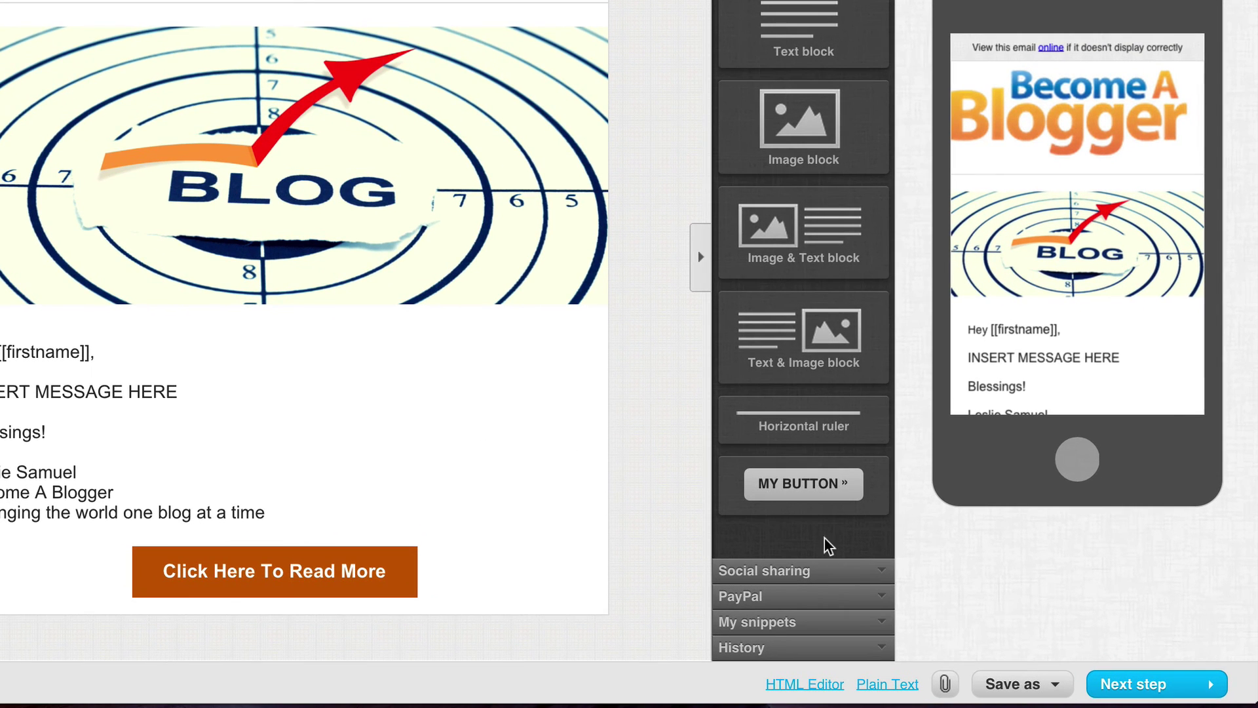
- Save the finished design as a template and exit the message editor, confirming the exit
{"action": "left_click", "coordinate": [1017, 685]}
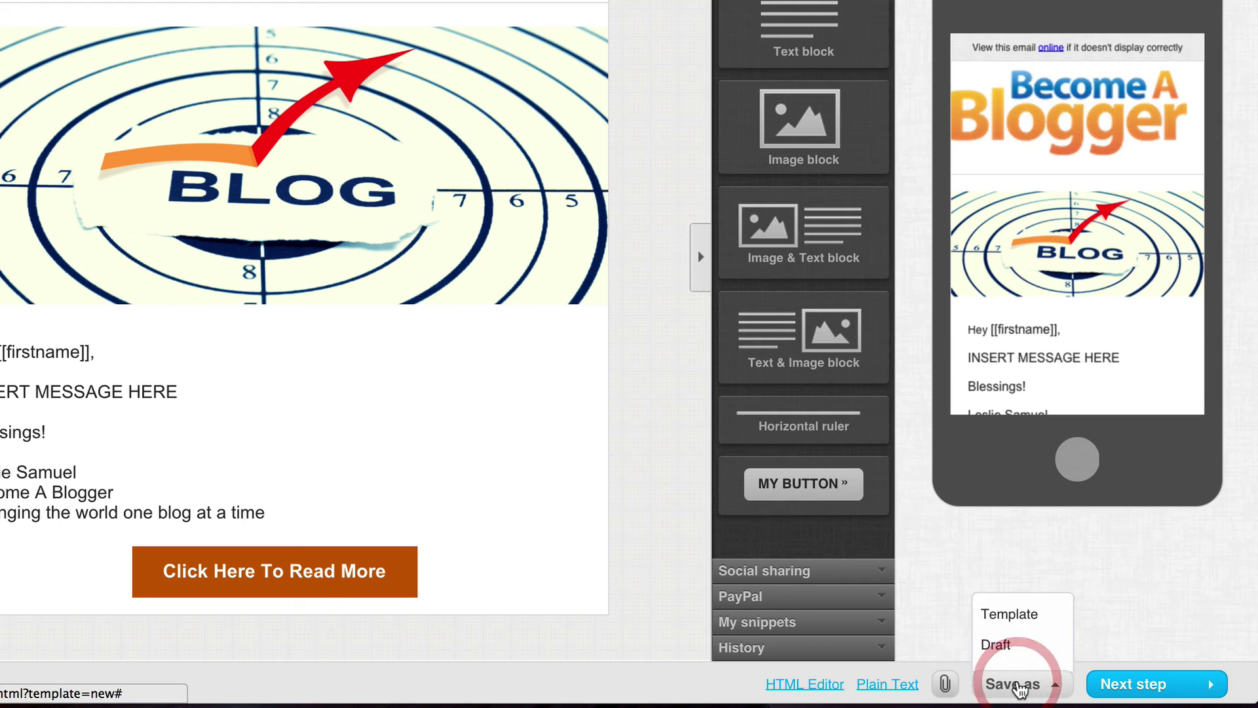
{"action": "left_click", "coordinate": [1009, 616]}
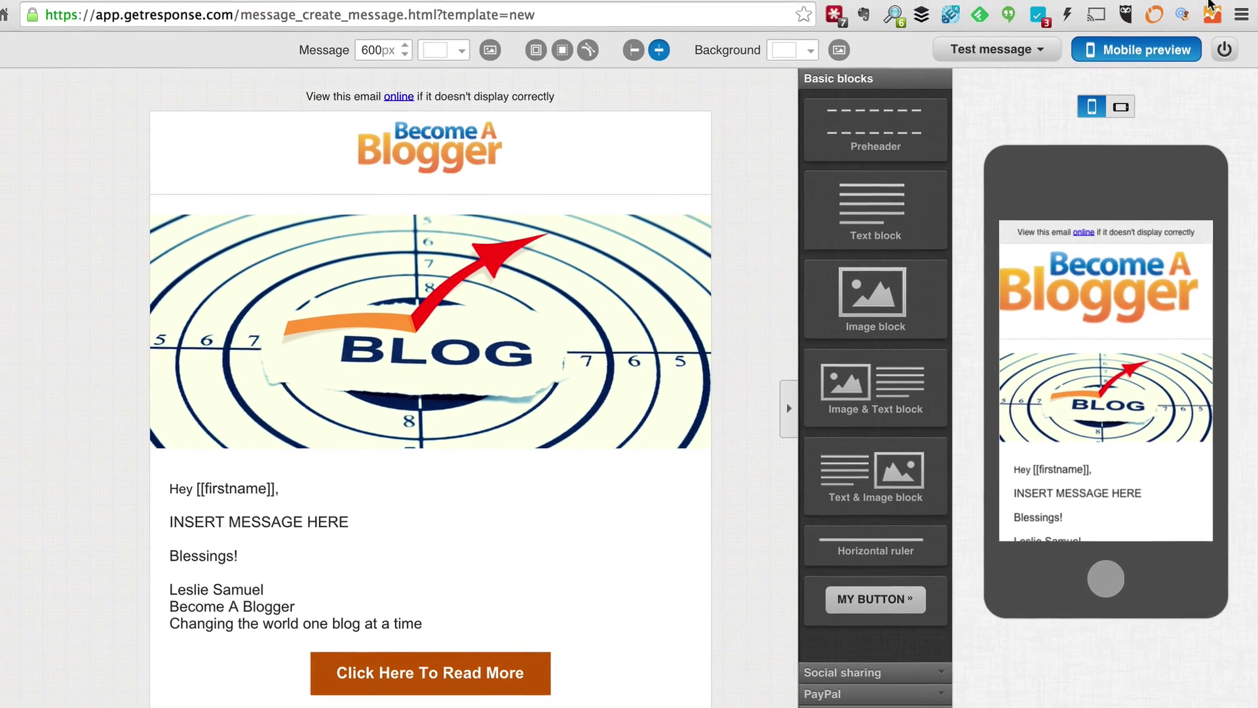
{"action": "left_click", "coordinate": [1225, 55]}
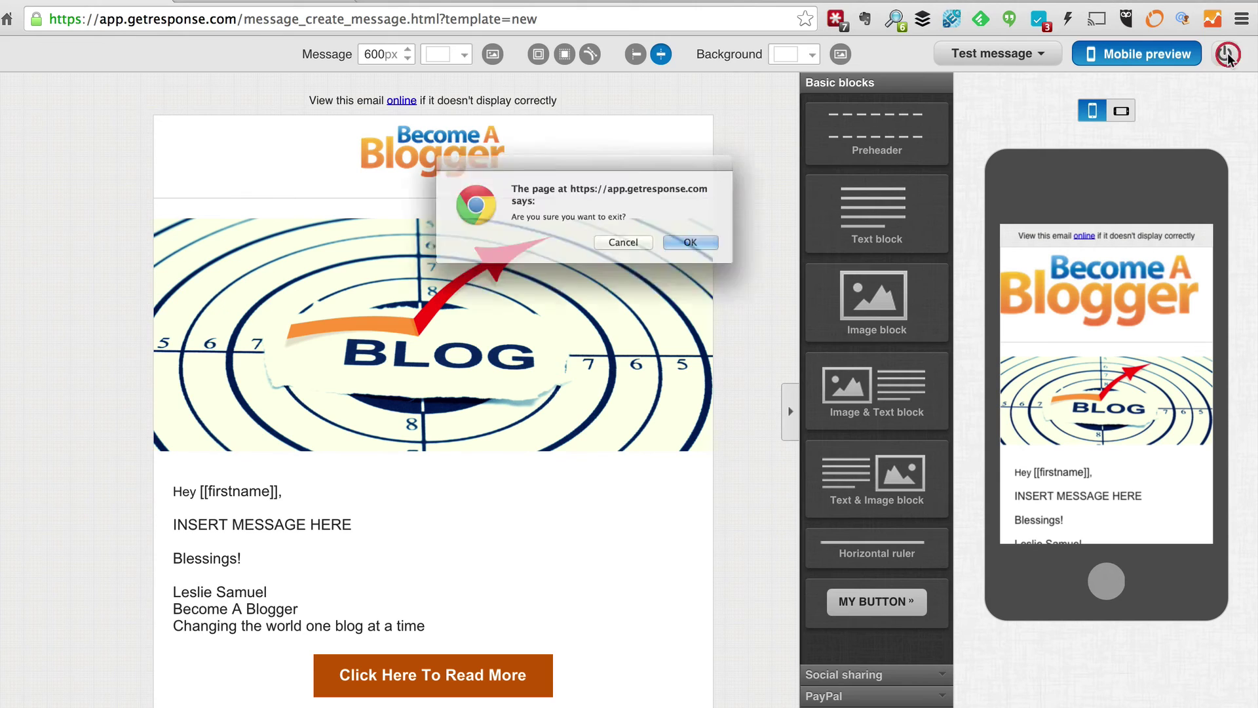
{"action": "left_click", "coordinate": [721, 252]}
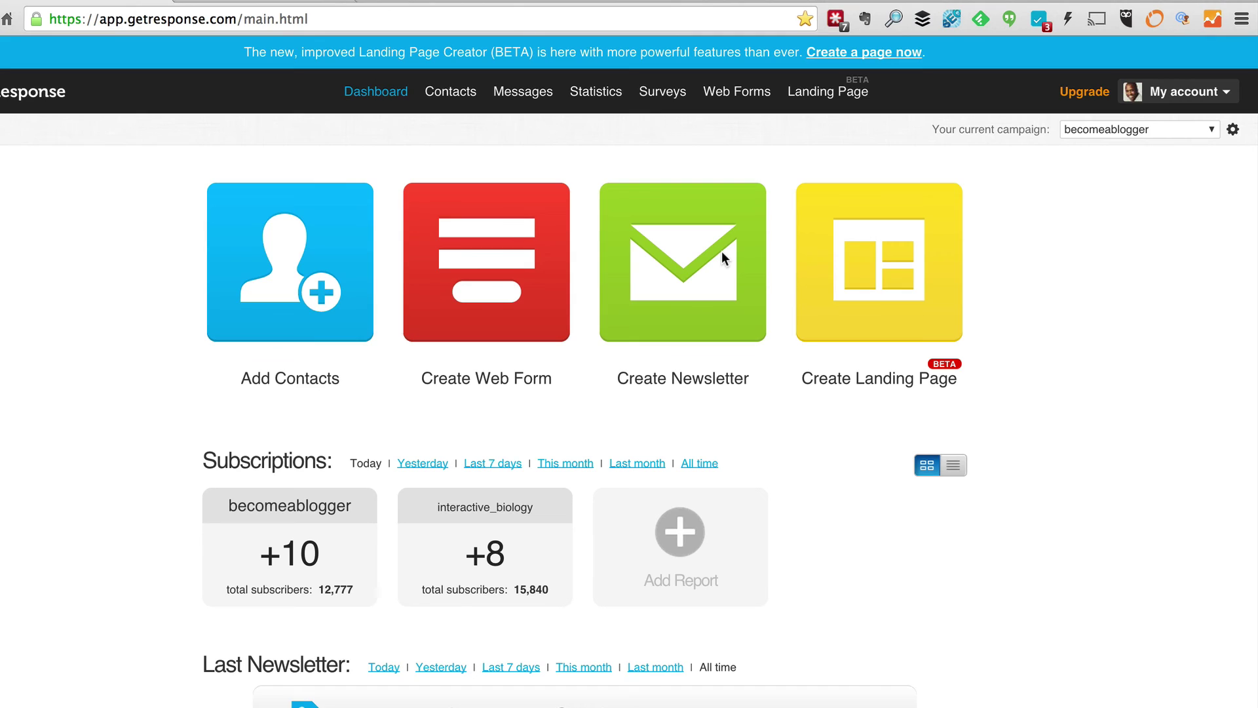
- Start creating a new newsletter with the New Email Creator
{"action": "mouse_move", "coordinate": [525, 93]}
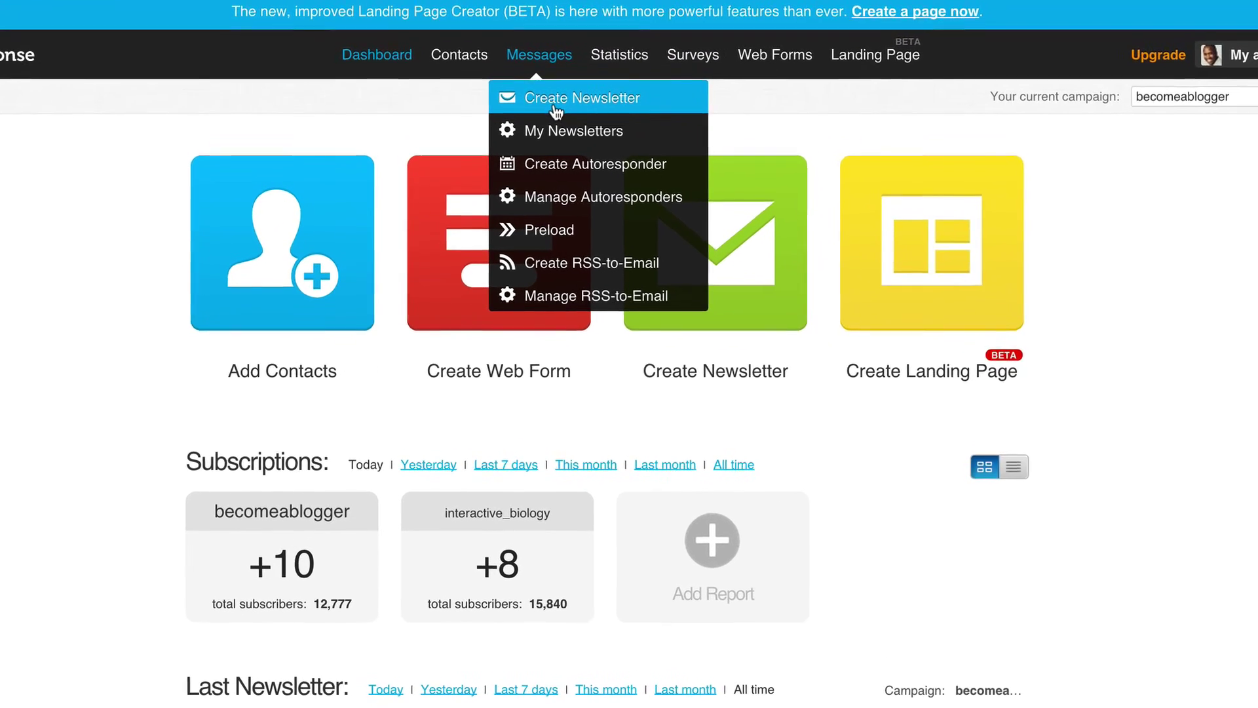
{"action": "left_click", "coordinate": [555, 110]}
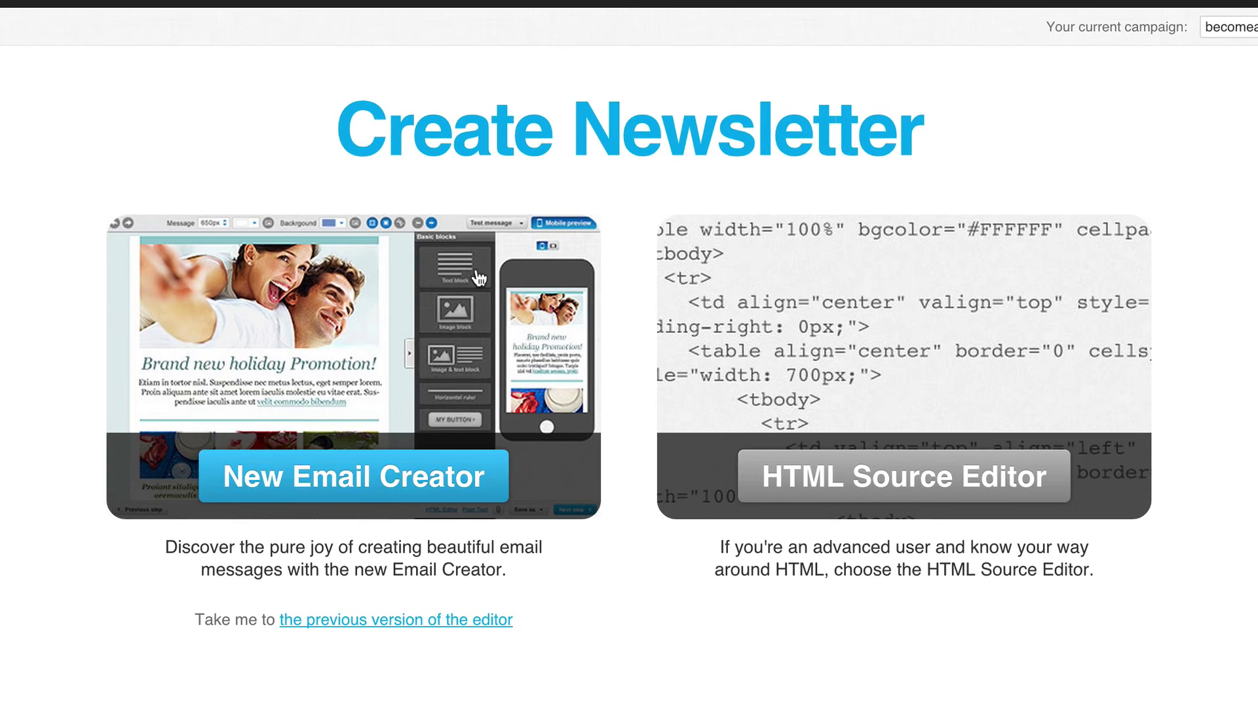
{"action": "left_click", "coordinate": [384, 471]}
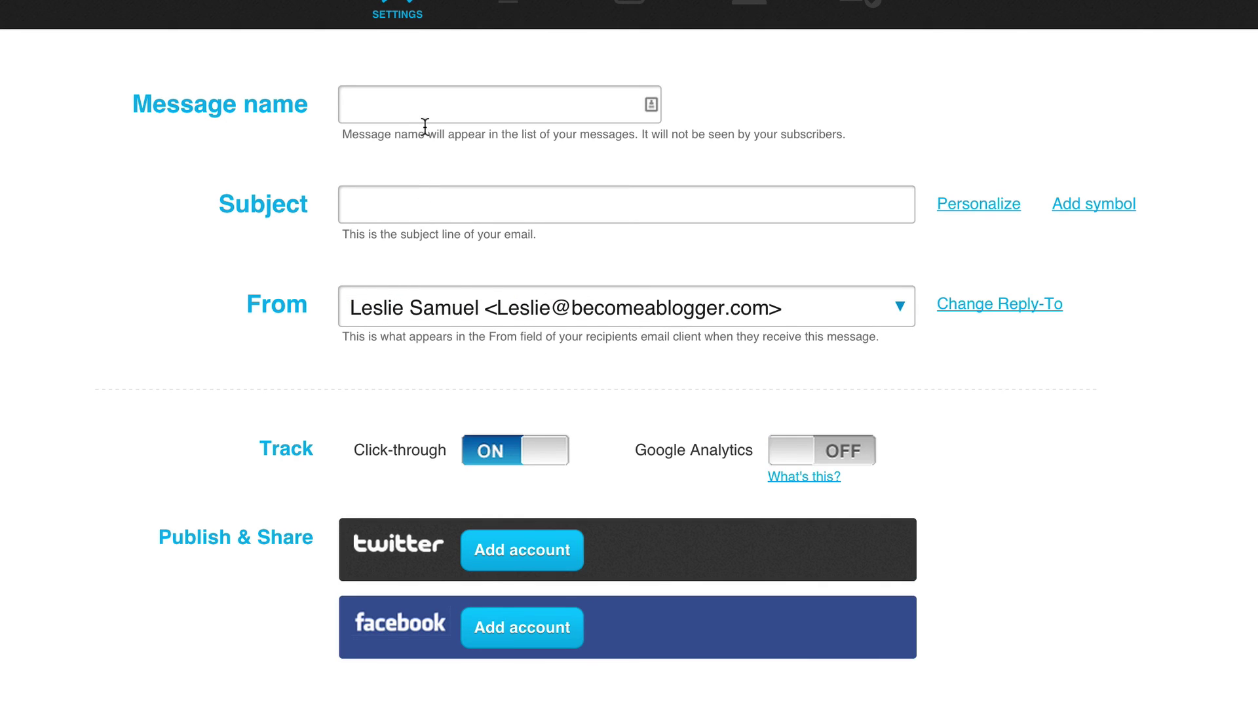
- Set both the message name and subject to "Test Email", enable Google Analytics tracking and proceed to template selection
{"action": "left_click", "coordinate": [422, 114]}
{"action": "type", "text": "T"}
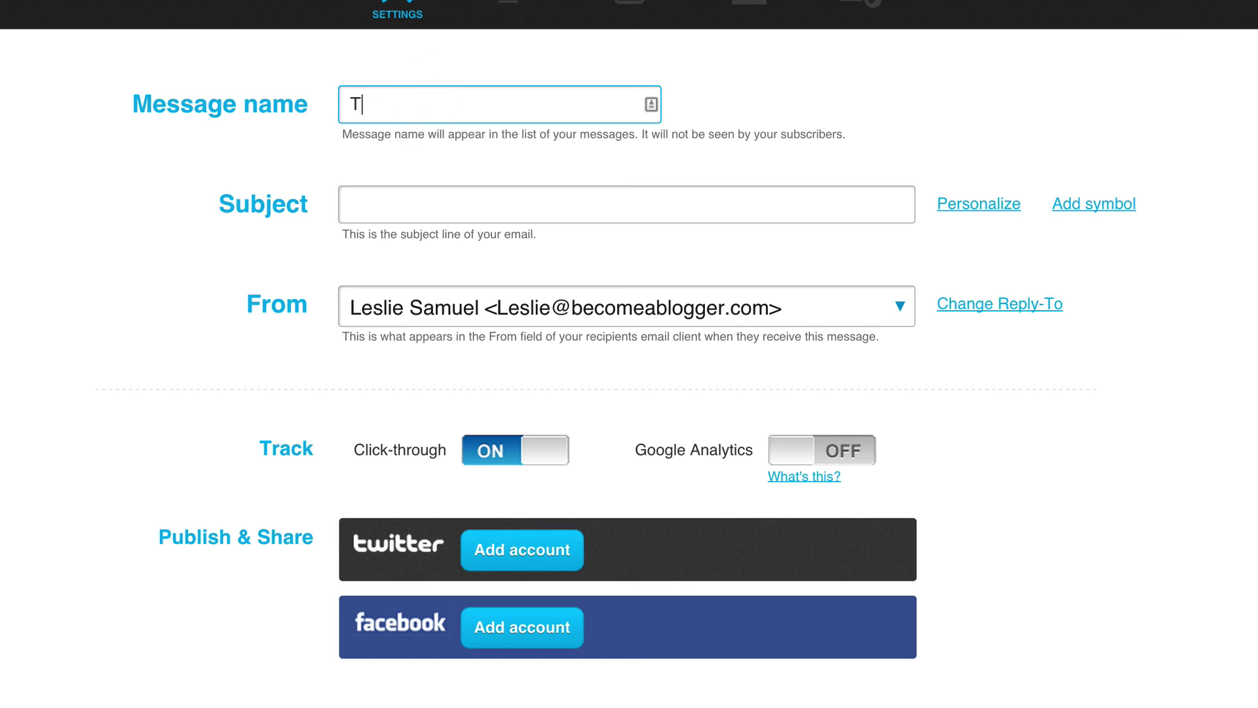
{"action": "type", "text": "est Email"}
{"action": "key", "text": "Tab"}
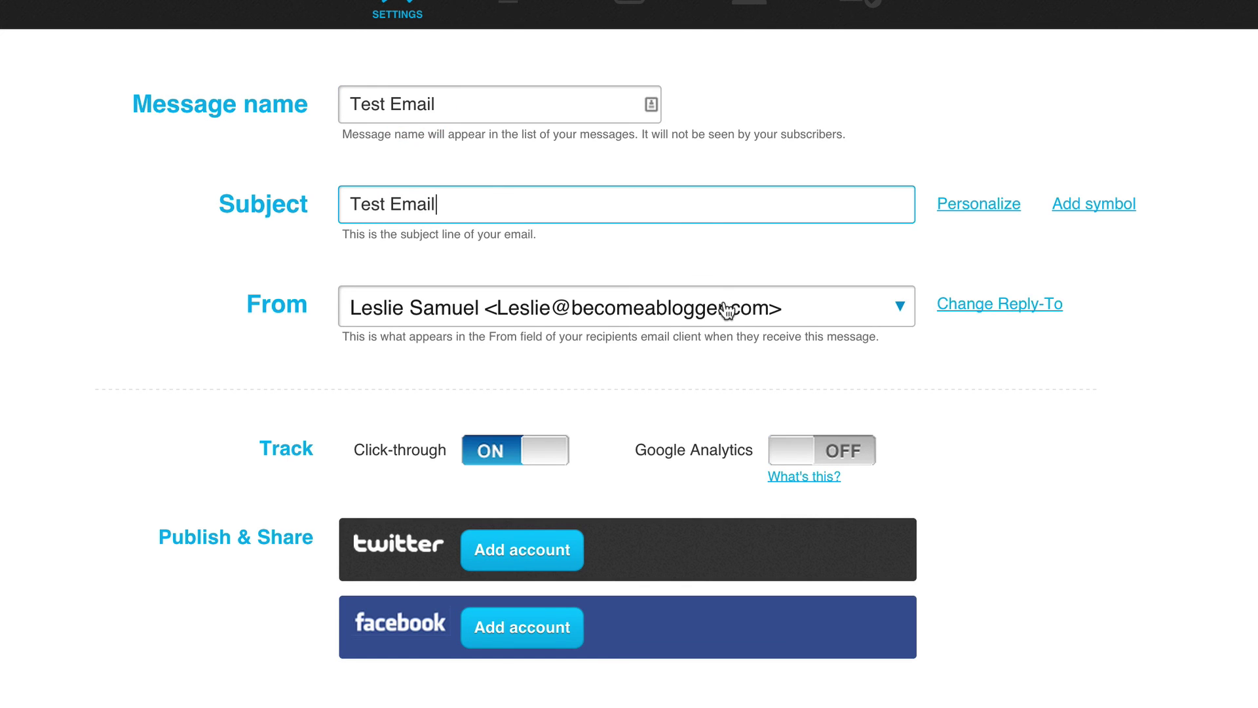
{"action": "left_click", "coordinate": [835, 450]}
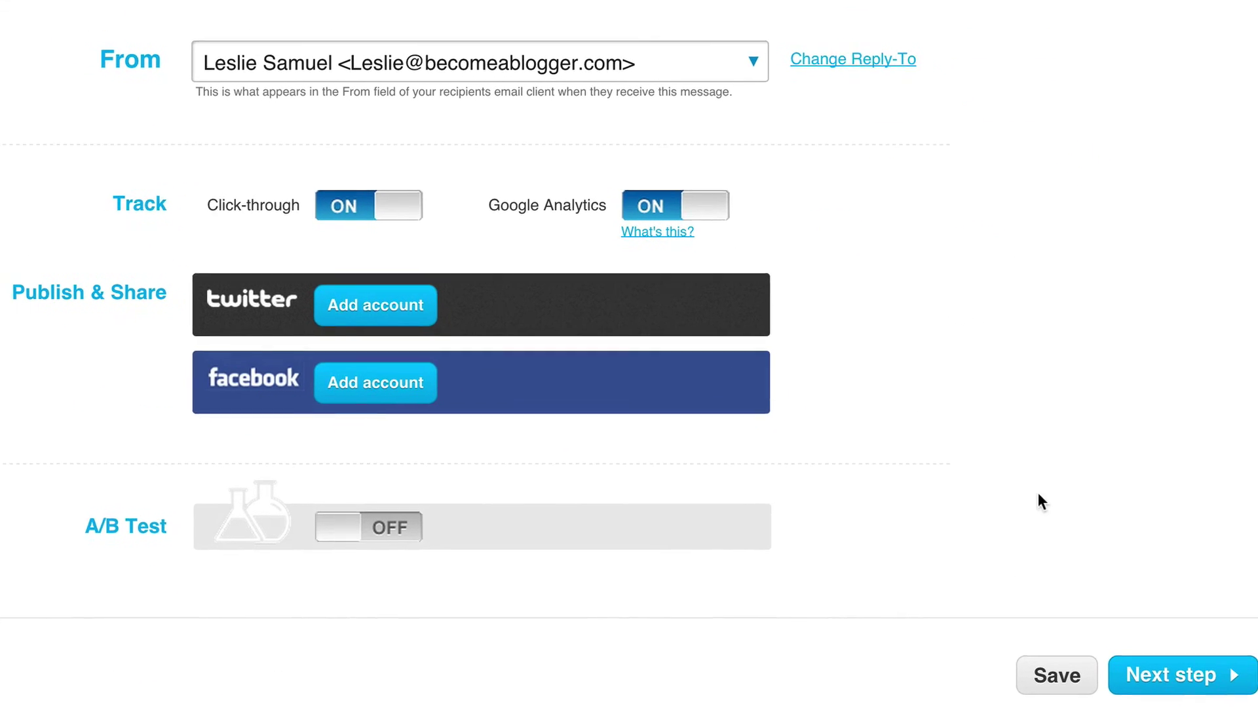
{"action": "left_click", "coordinate": [1167, 675]}
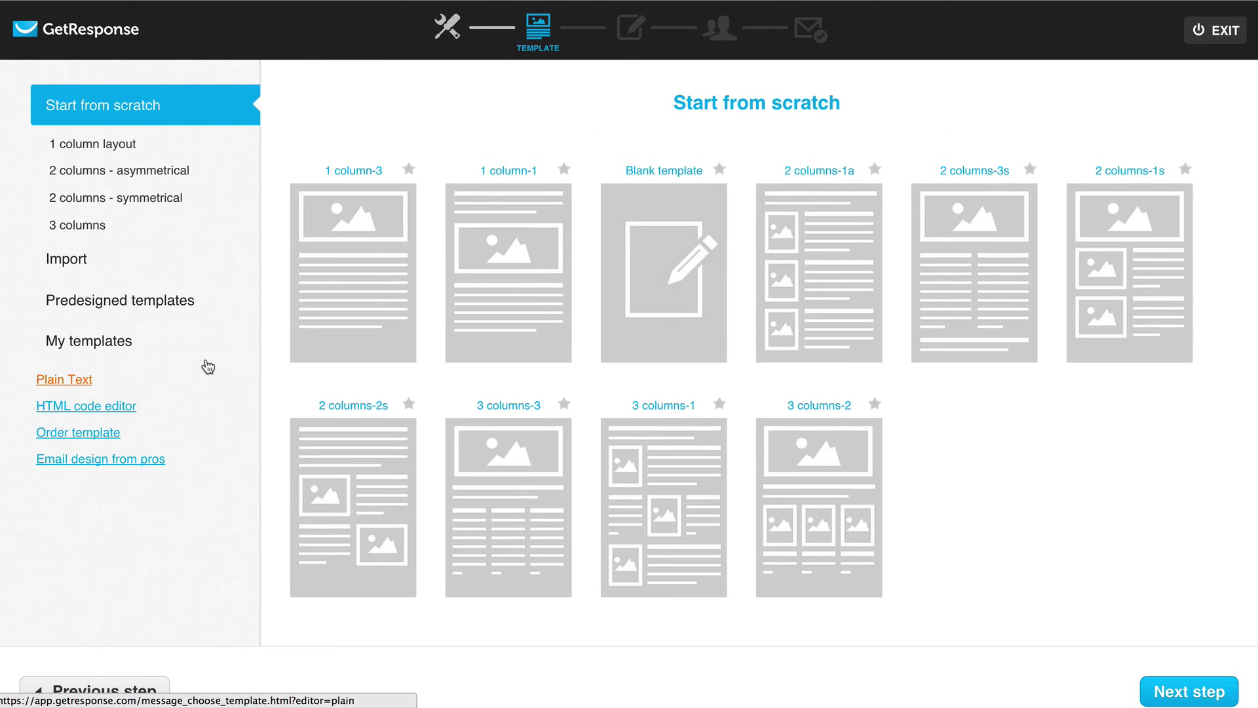
- Use the saved BAB Template from My templates for the newsletter
{"action": "left_click", "coordinate": [126, 341]}
{"action": "mouse_move", "coordinate": [378, 244]}
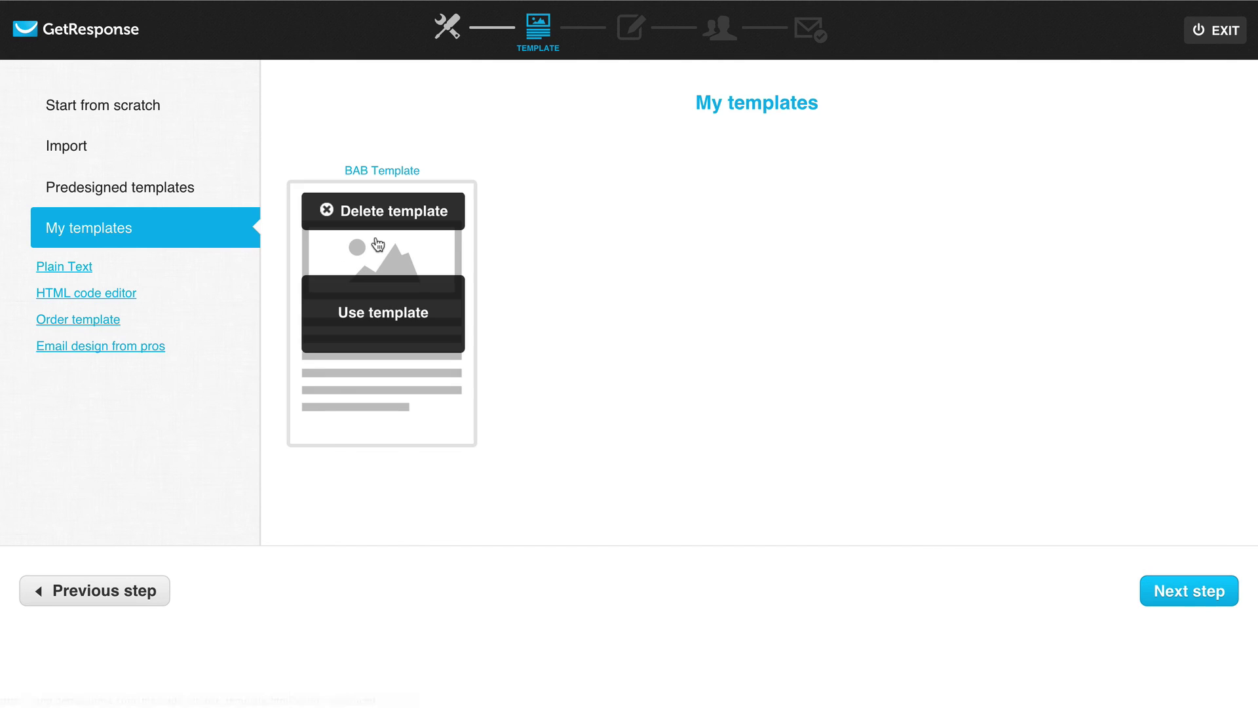
{"action": "left_click", "coordinate": [385, 315]}
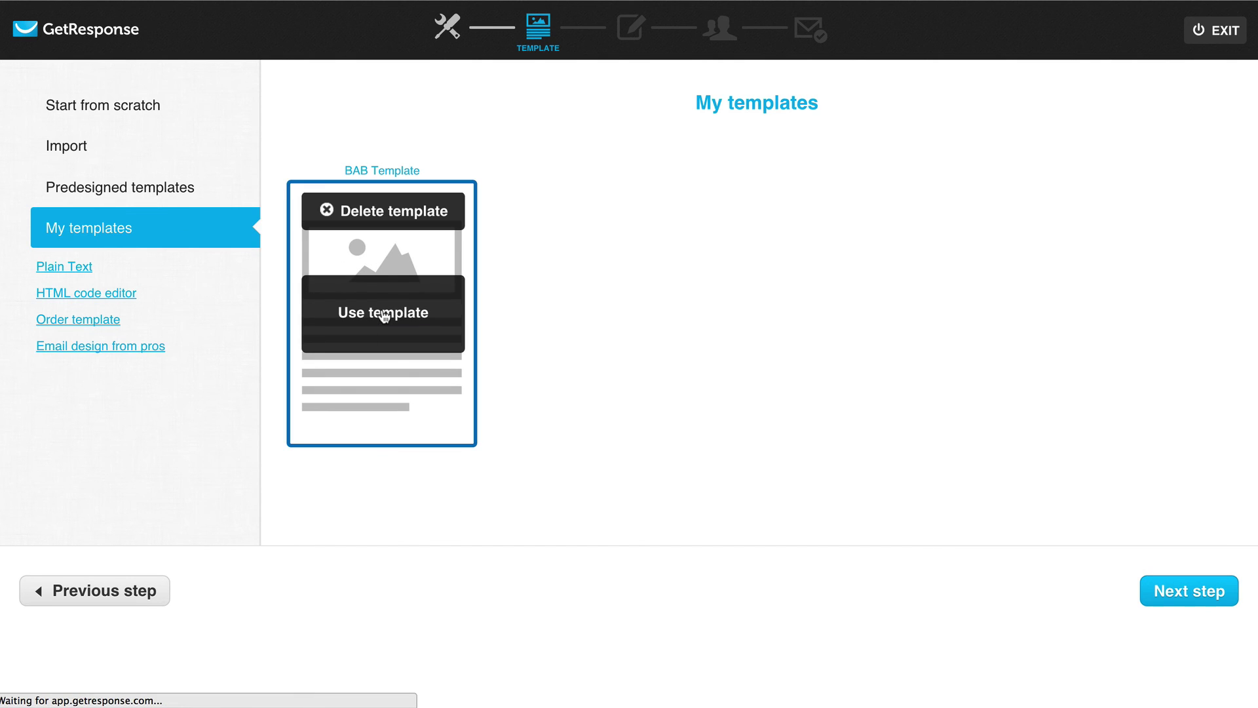